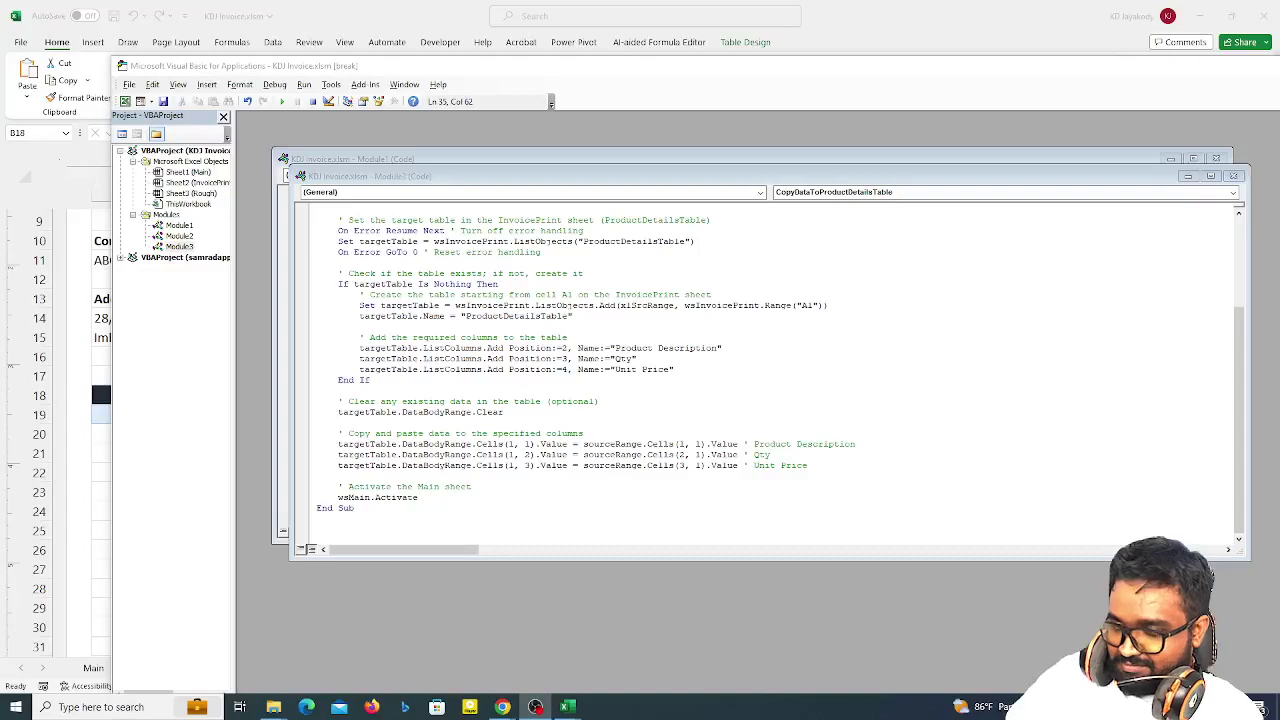
# - Review the CopyDataToProductDetailsTable code in Module3 and resume the paused macro to exit break mode
pyautogui.click(806, 427)
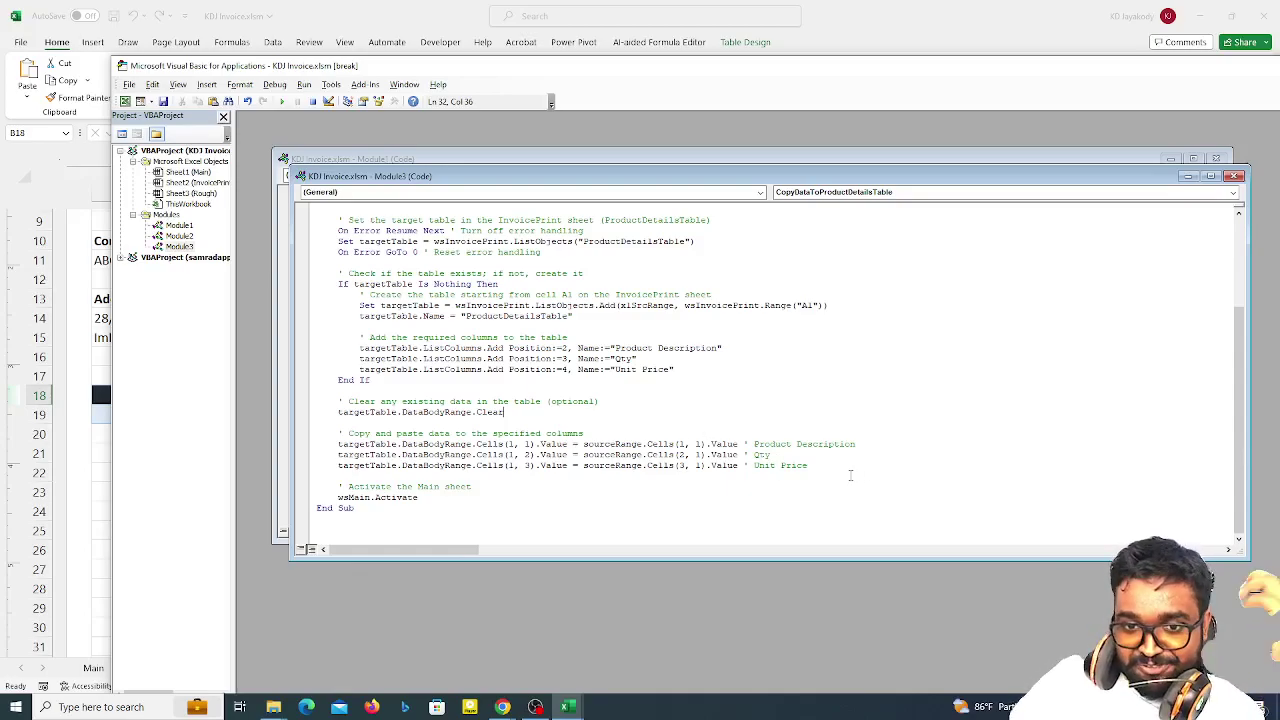
pyautogui.scroll(2, 691, 398)
pyautogui.scroll(-1, 712, 400)
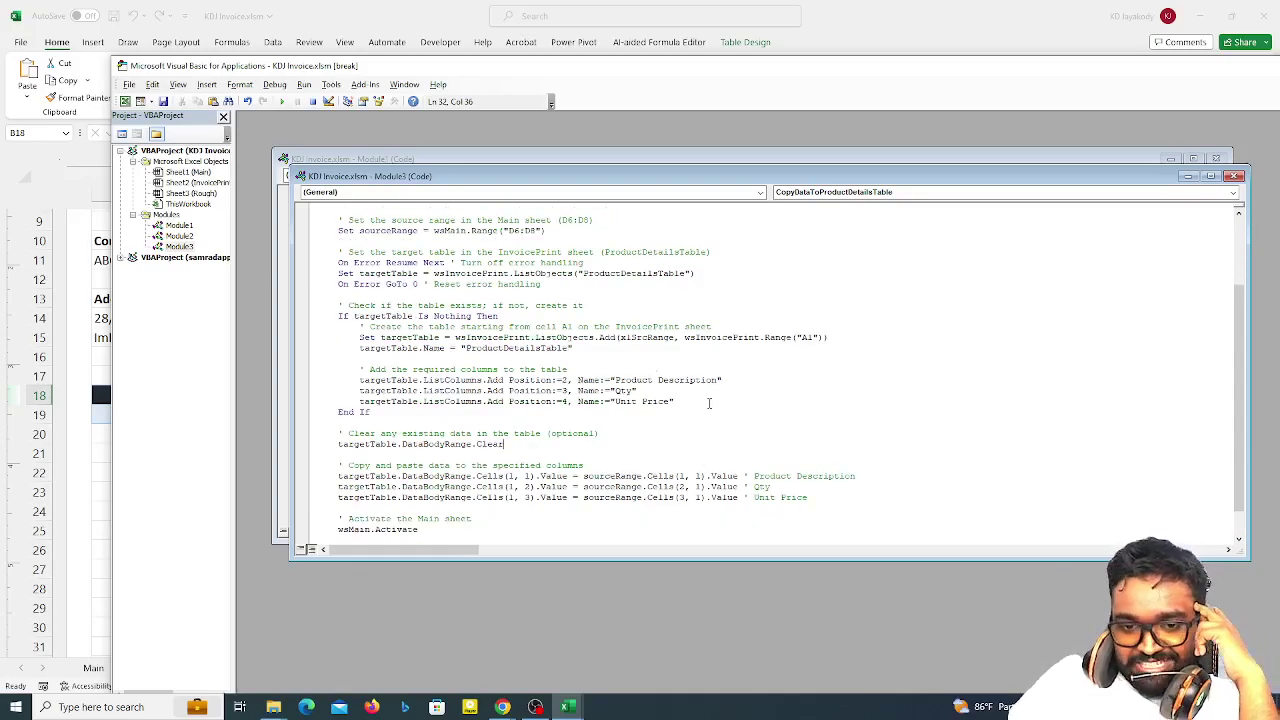
pyautogui.scroll(-1, 690, 408)
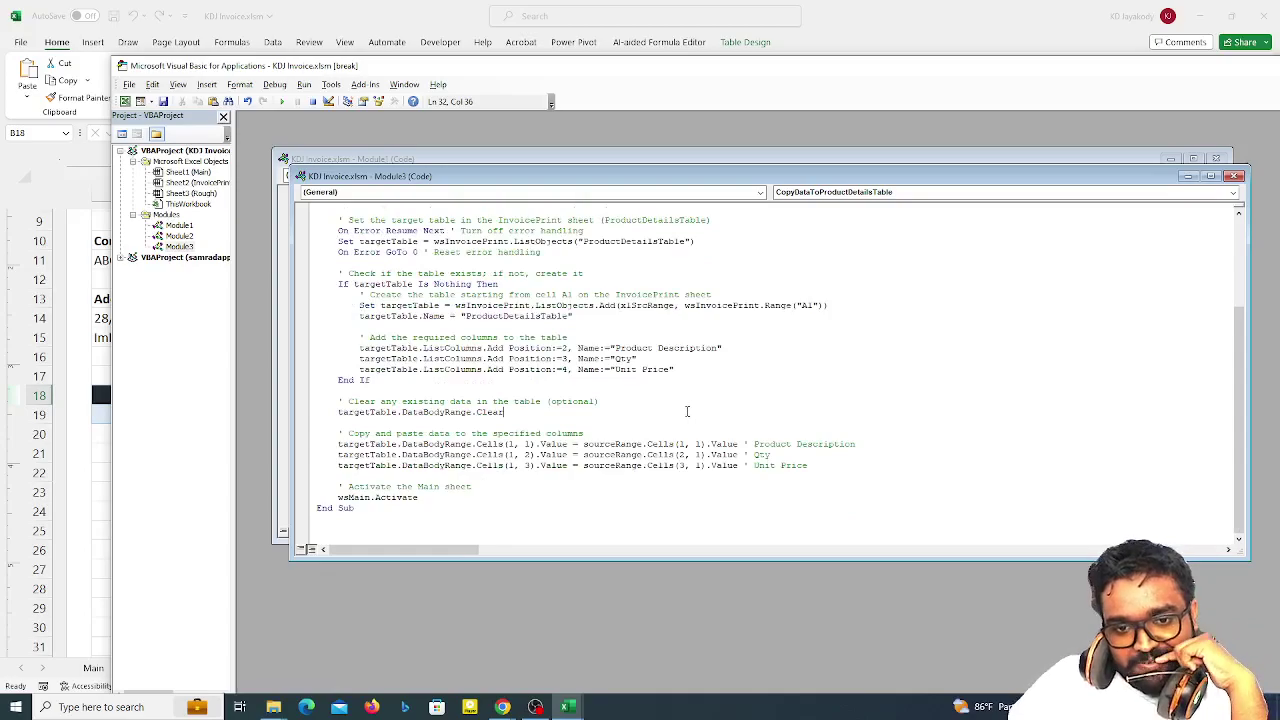
pyautogui.click(281, 101)
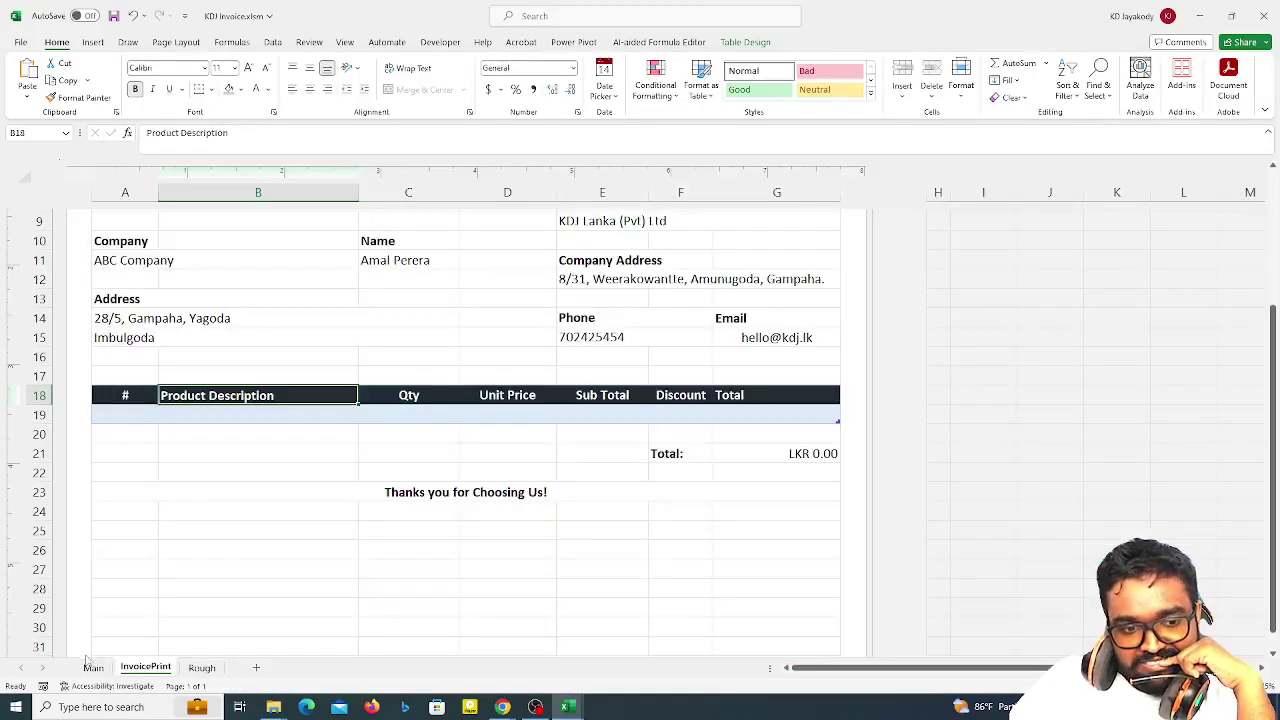
# - Check the Main, Rough and InvoicePrint sheets, confirm the product table is empty, then reopen the VBA editor
pyautogui.click(91, 666)
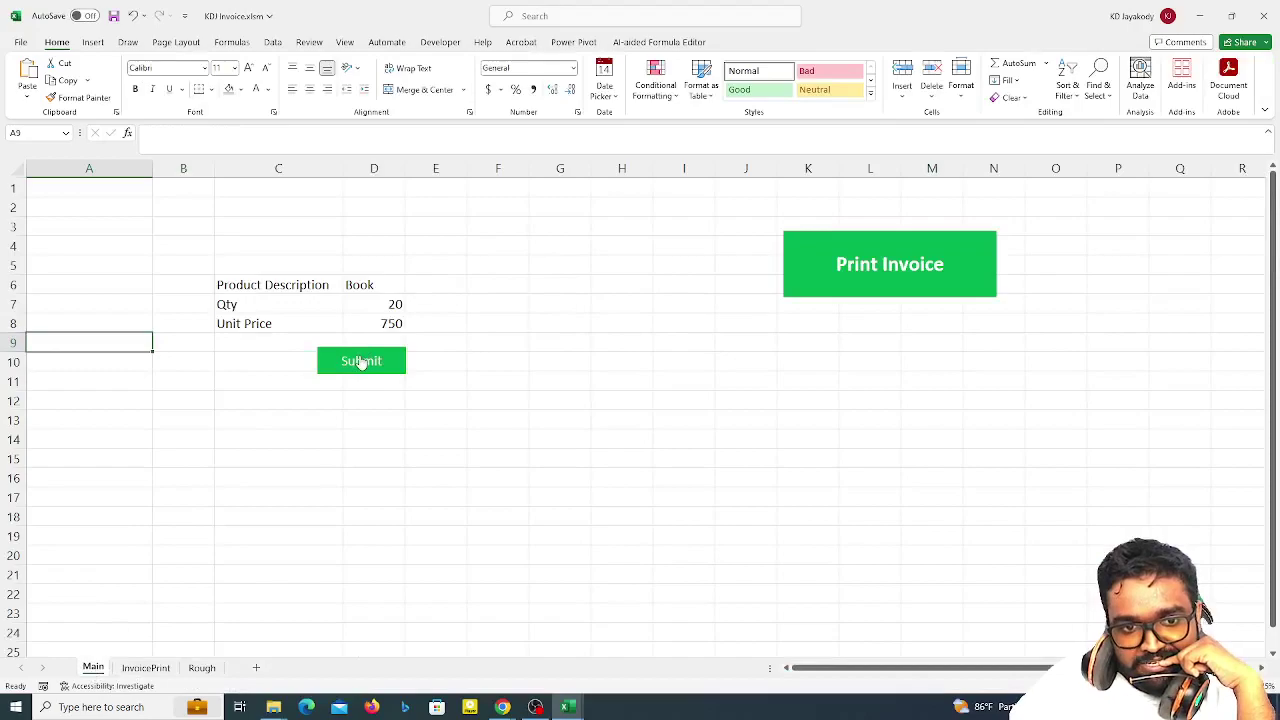
pyautogui.click(192, 668)
pyautogui.click(163, 670)
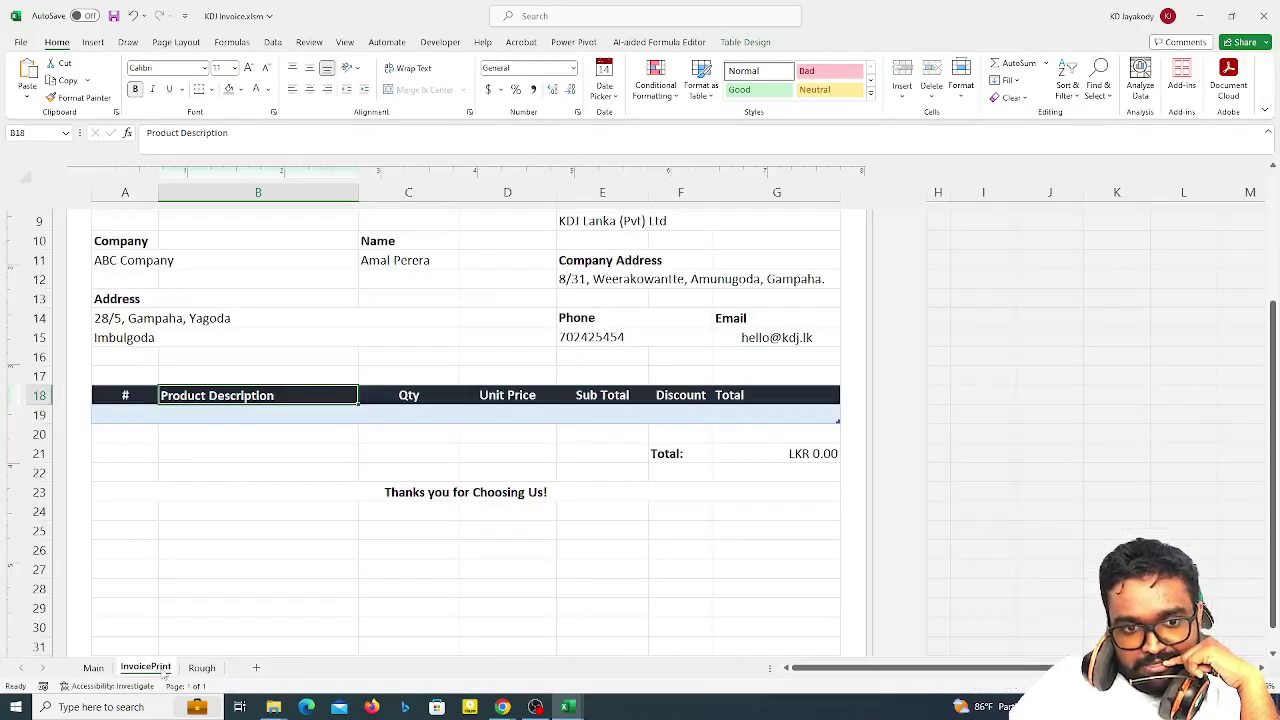
pyautogui.click(198, 594)
pyautogui.click(93, 667)
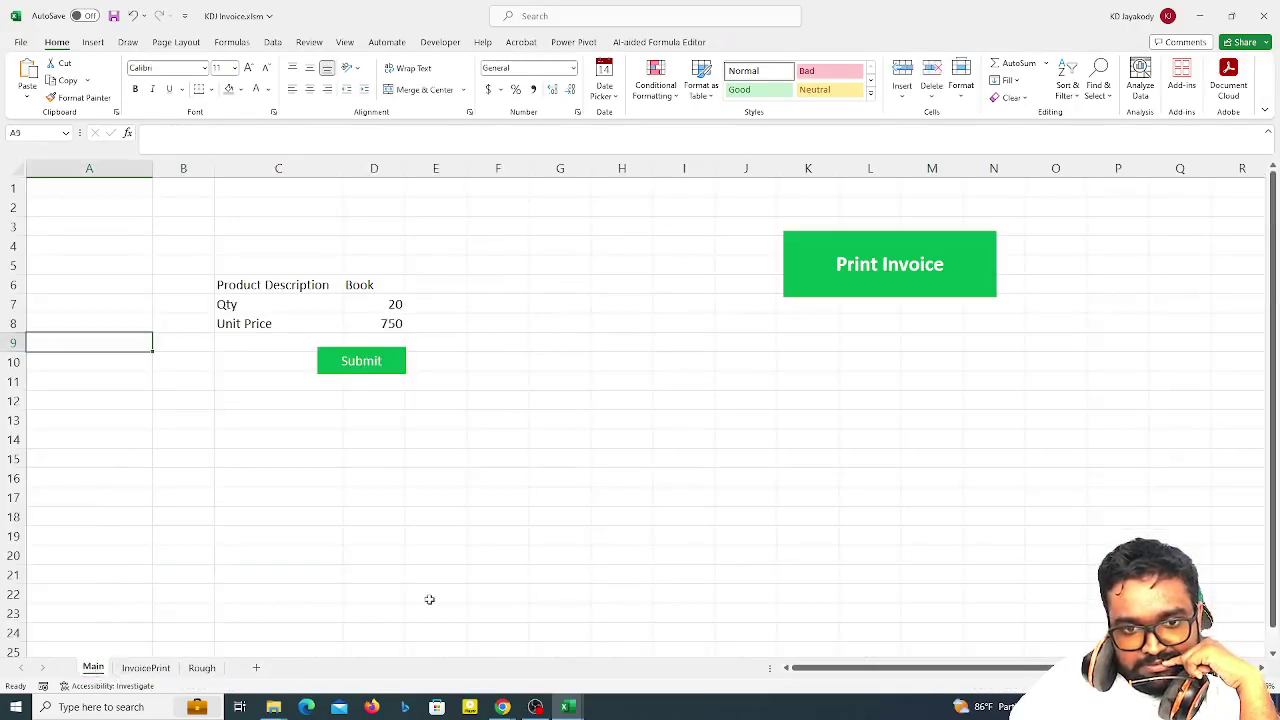
pyautogui.hotkey('alt', 'F11')
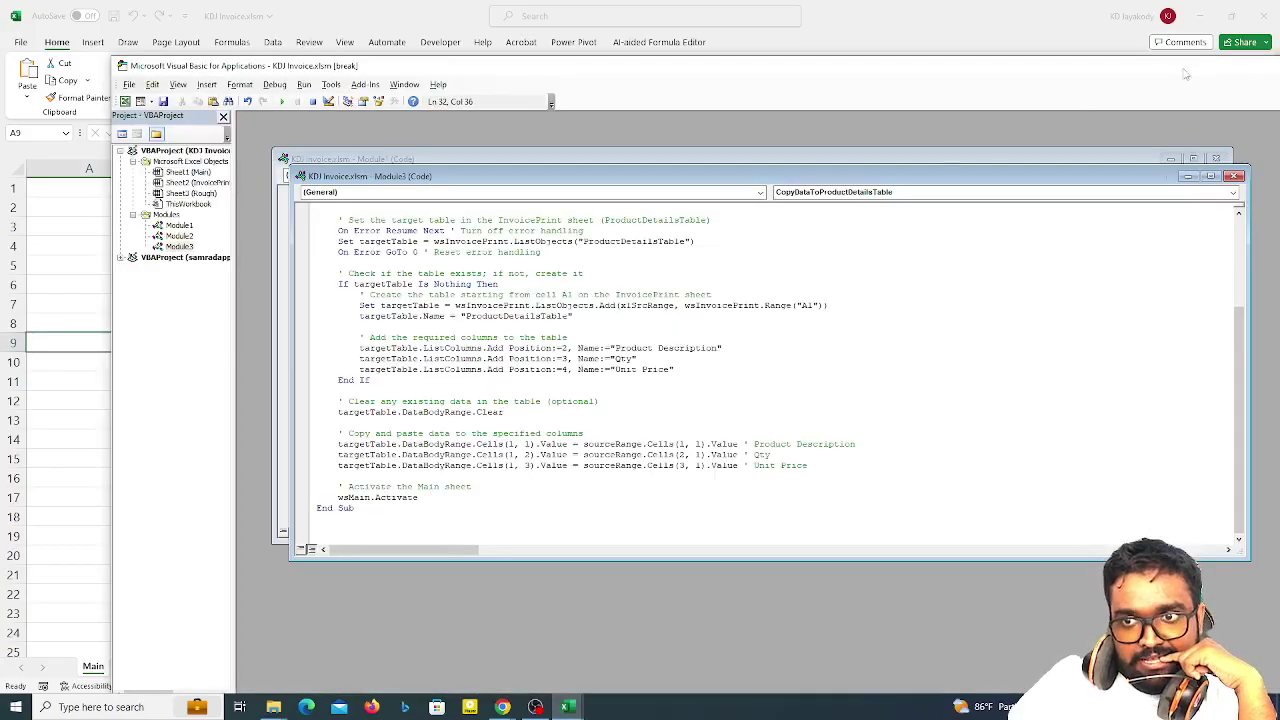
# - Stop debugging and rerun Submit, dismissing the 'Named argument not found' compile error
pyautogui.moveTo(1185, 74); pyautogui.dragTo(835, 133)
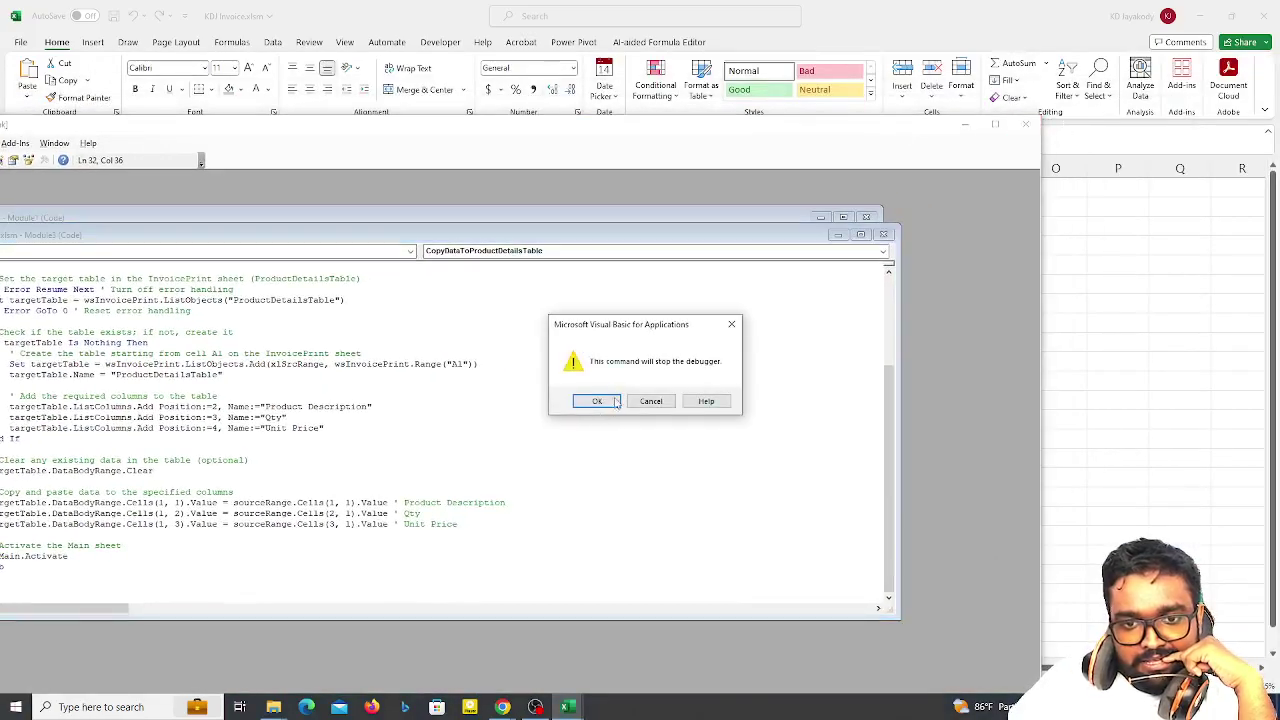
pyautogui.click(596, 401)
pyautogui.click(329, 431)
pyautogui.click(355, 368)
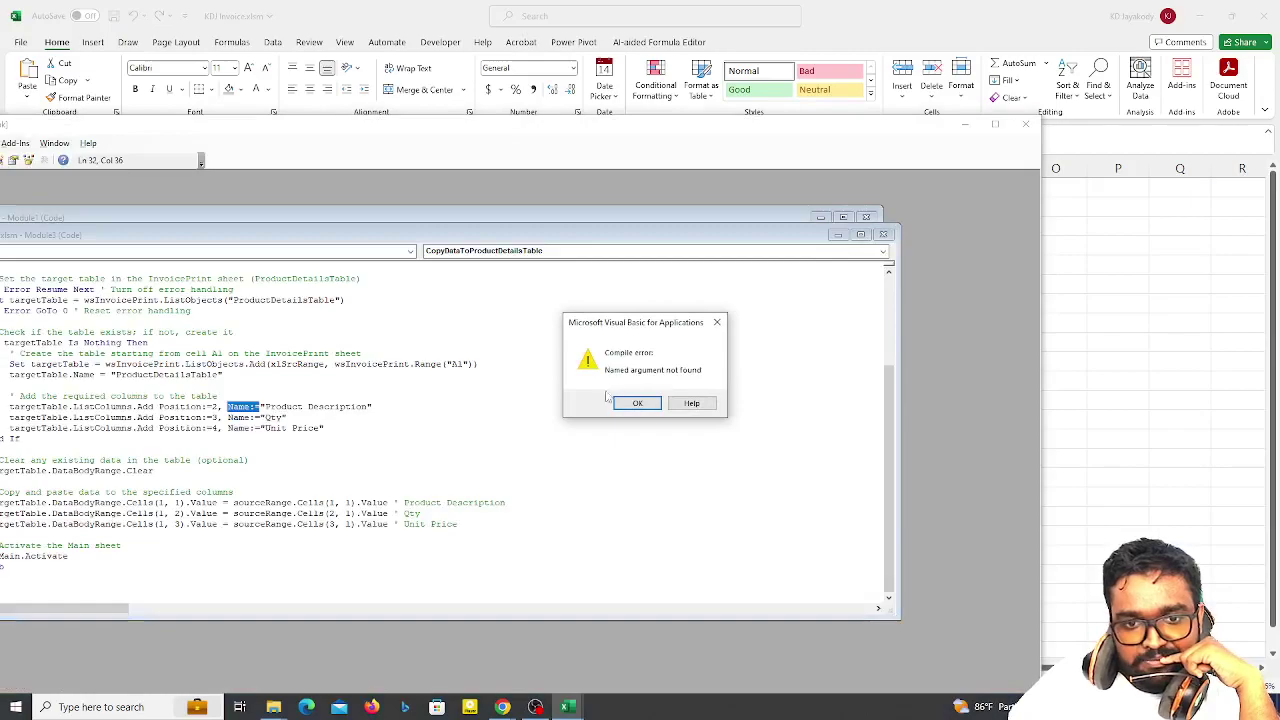
pyautogui.click(637, 403)
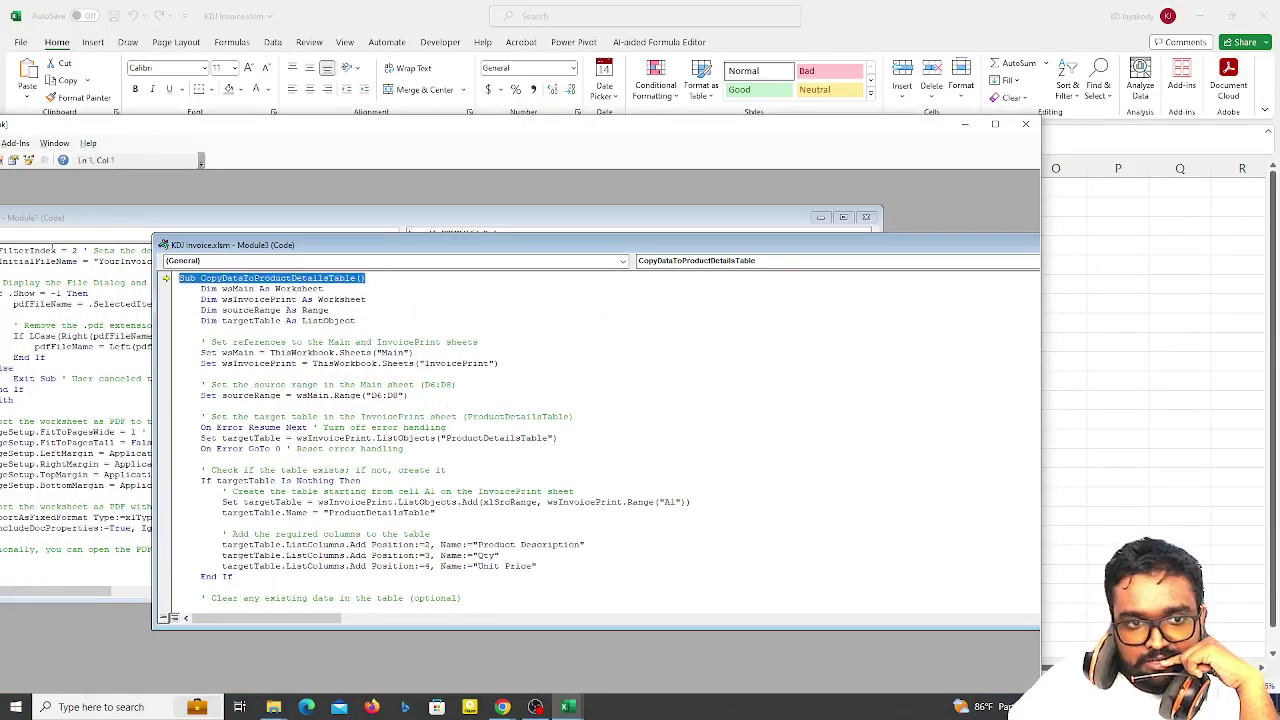
# - Copy all of the Module3 macro code
pyautogui.scroll(-3, 323, 484)
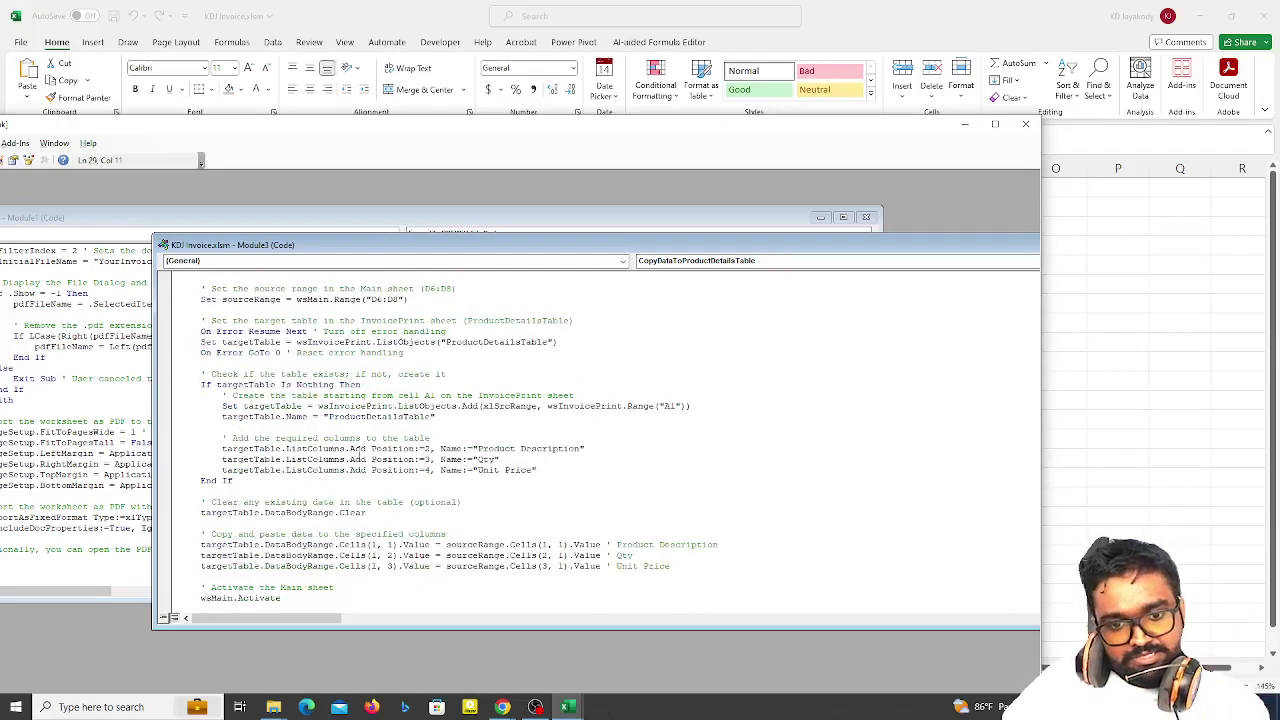
pyautogui.hotkey('ctrl', 'a')
pyautogui.hotkey('ctrl', 'c')
# - Send ChatGPT the pasted macro code with a note that the button does nothing
pyautogui.moveTo(503, 707)
pyautogui.click(496, 655)
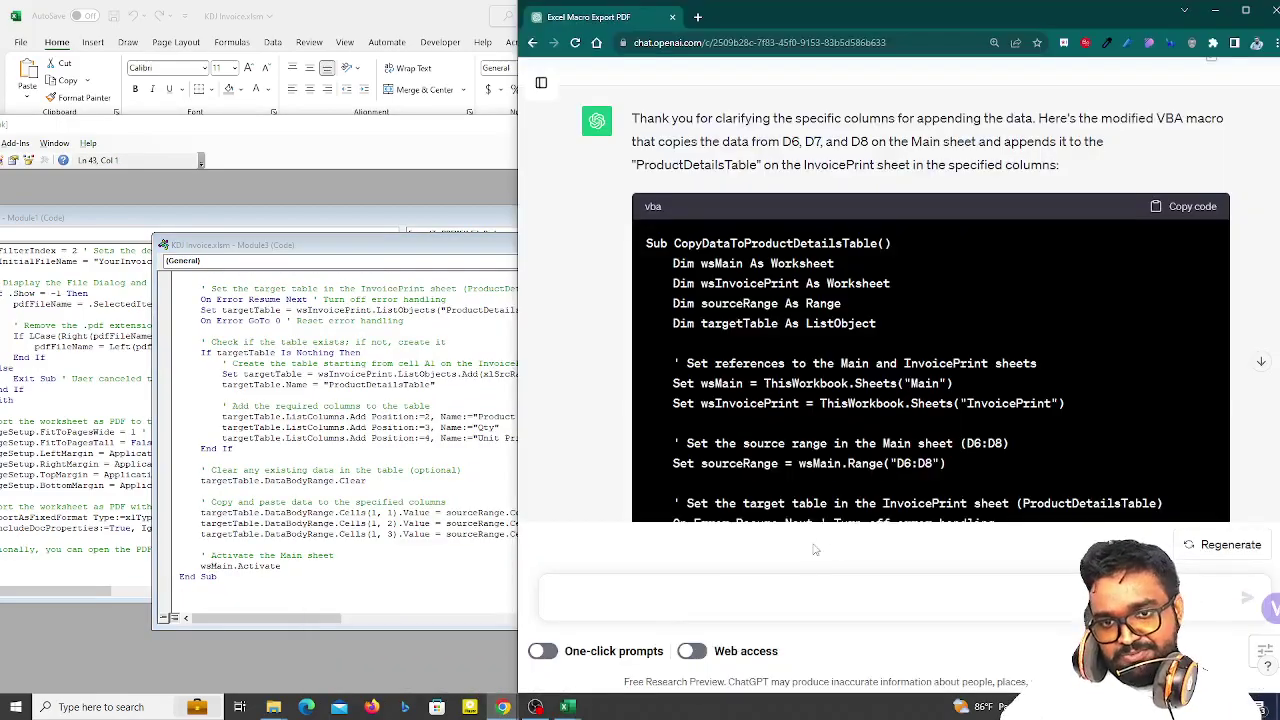
pyautogui.hotkey('ctrl', 'v')
pyautogui.hotkey('shift', 'Return')
pyautogui.hotkey('shift', 'Return')
pyautogui.hotkey('shift', 'Return')
pyautogui.write('some')
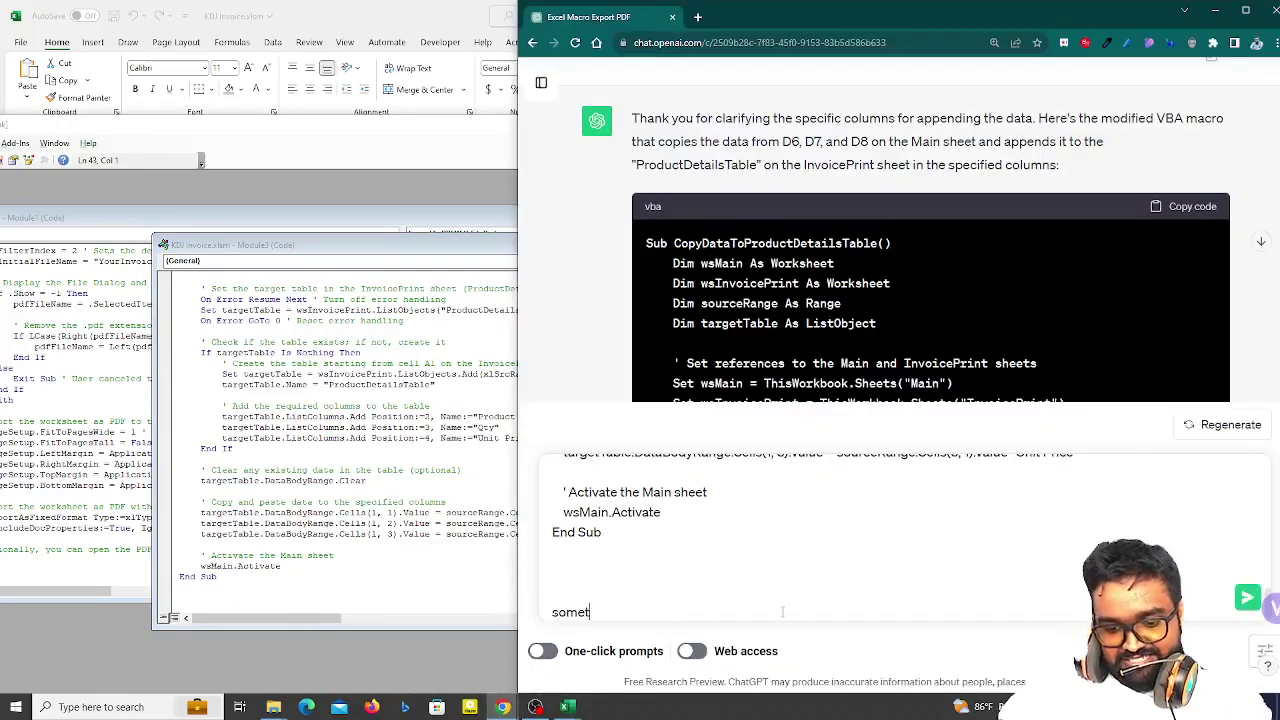
pyautogui.write('thing is wrong. can you fix the issue. when i clicked on the button,')
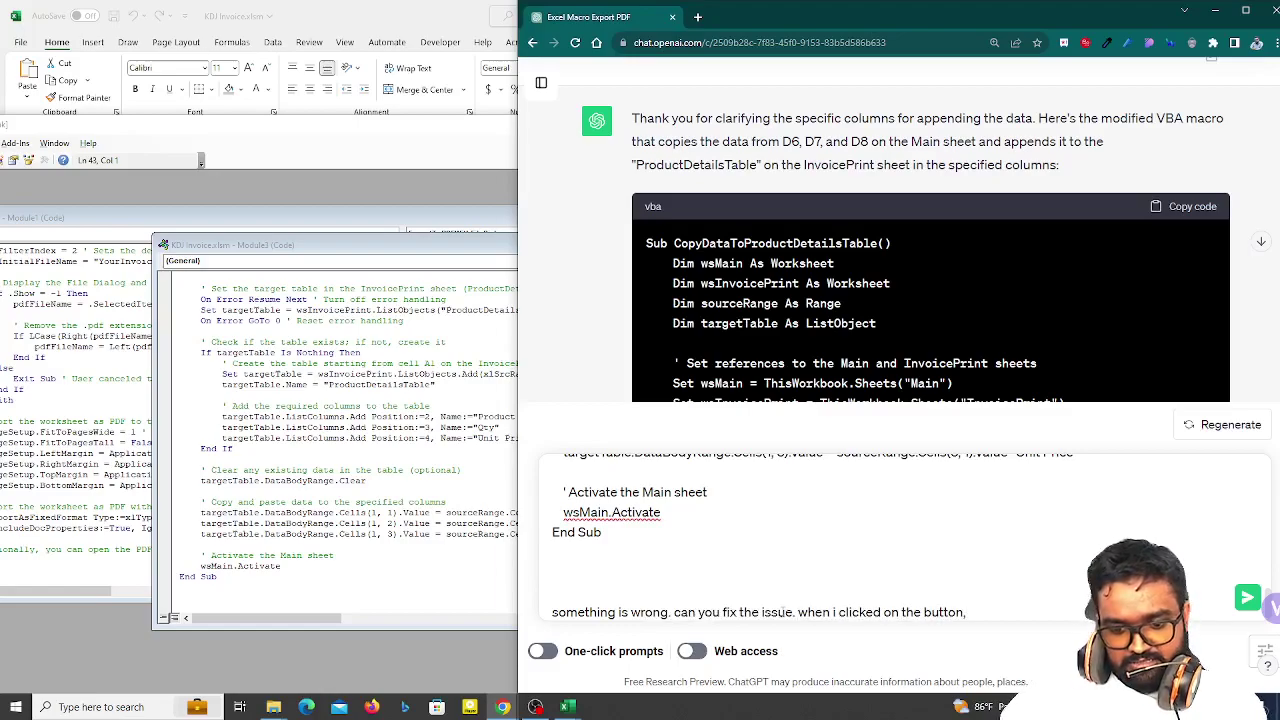
pyautogui.write(' it doe')
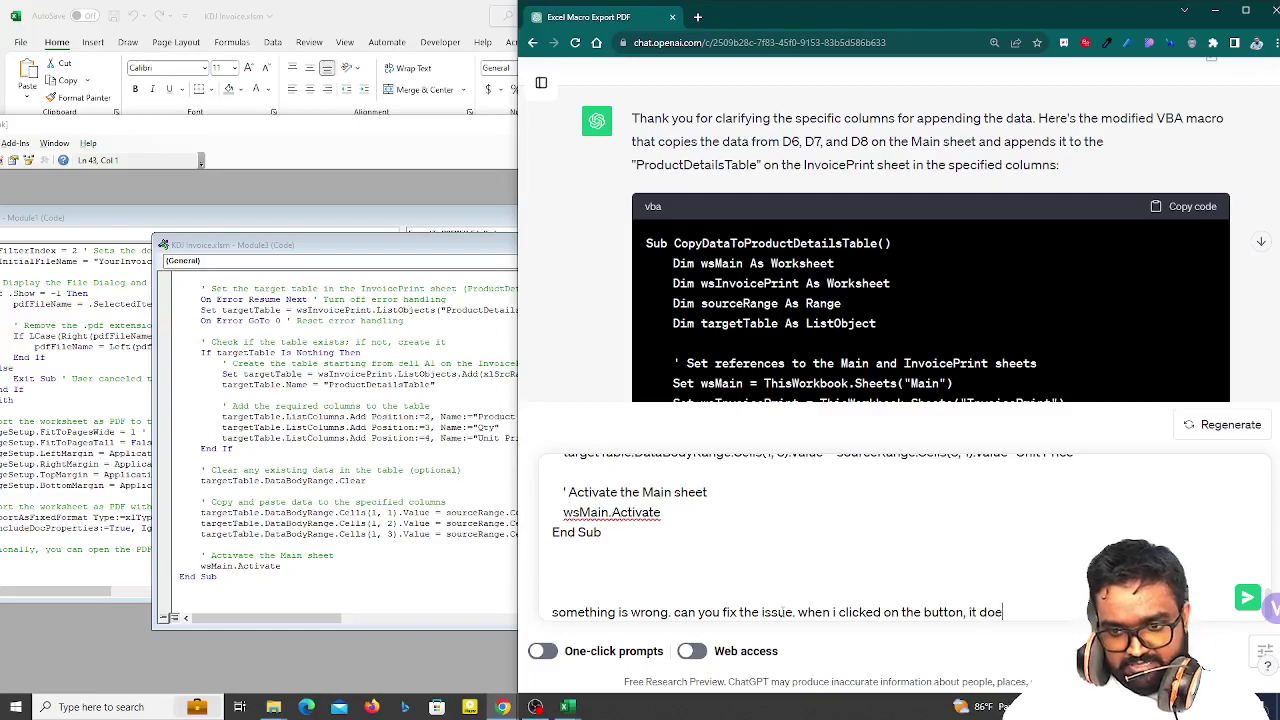
pyautogui.write('s nothuig')
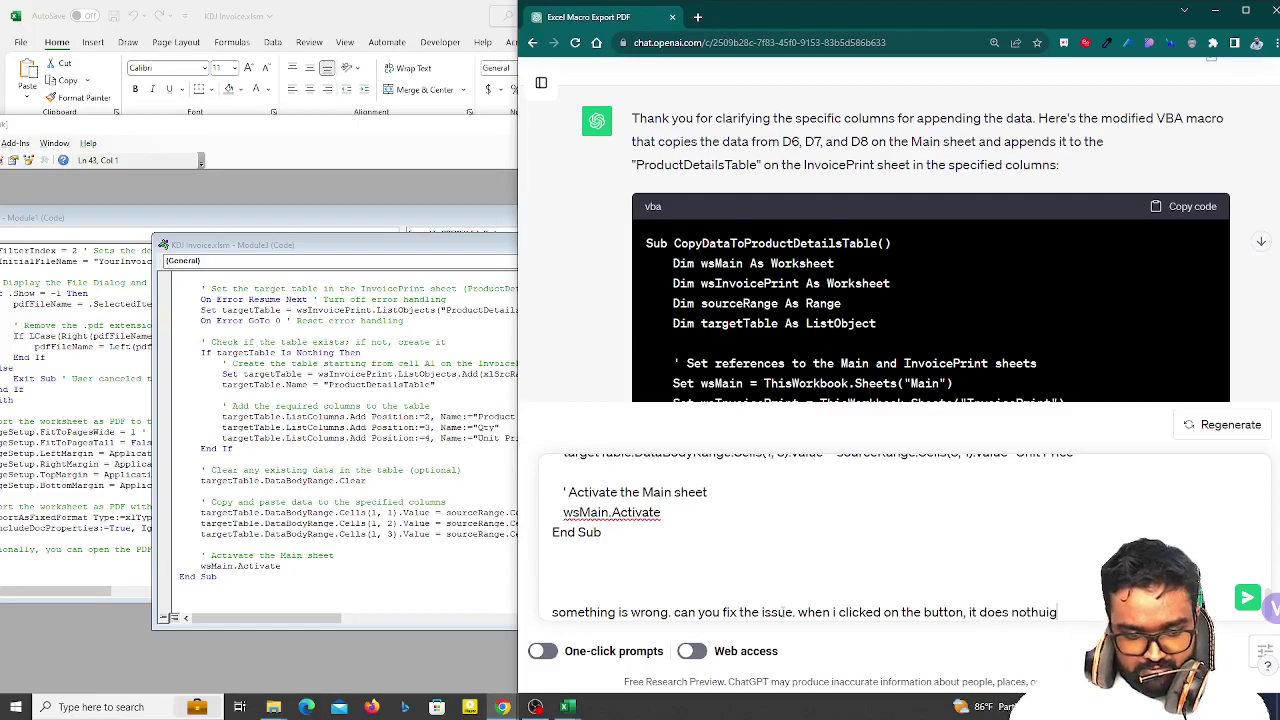
pyautogui.press('Return')
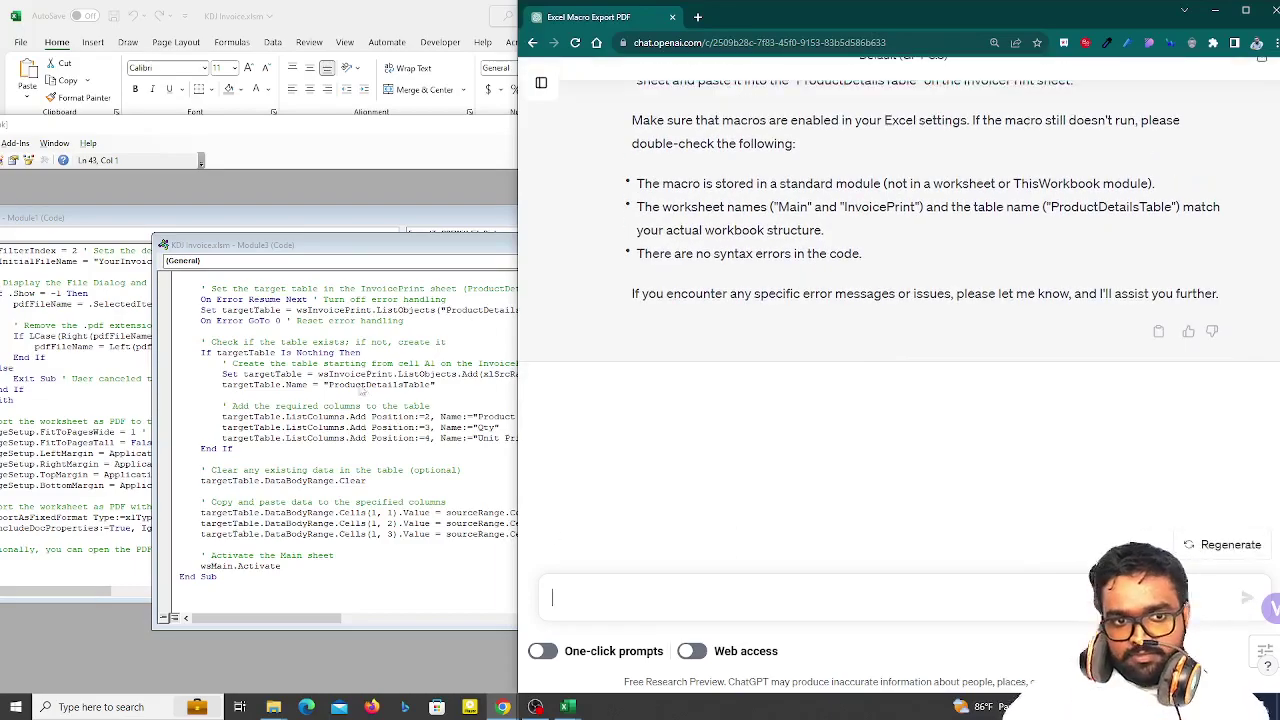
# - Select the yellow-highlighted Sub CopyDataToProductDetailsTable() line in the VBA editor
pyautogui.click(362, 388)
pyautogui.hotkey('ctrl', 'a')
pyautogui.press('F8')
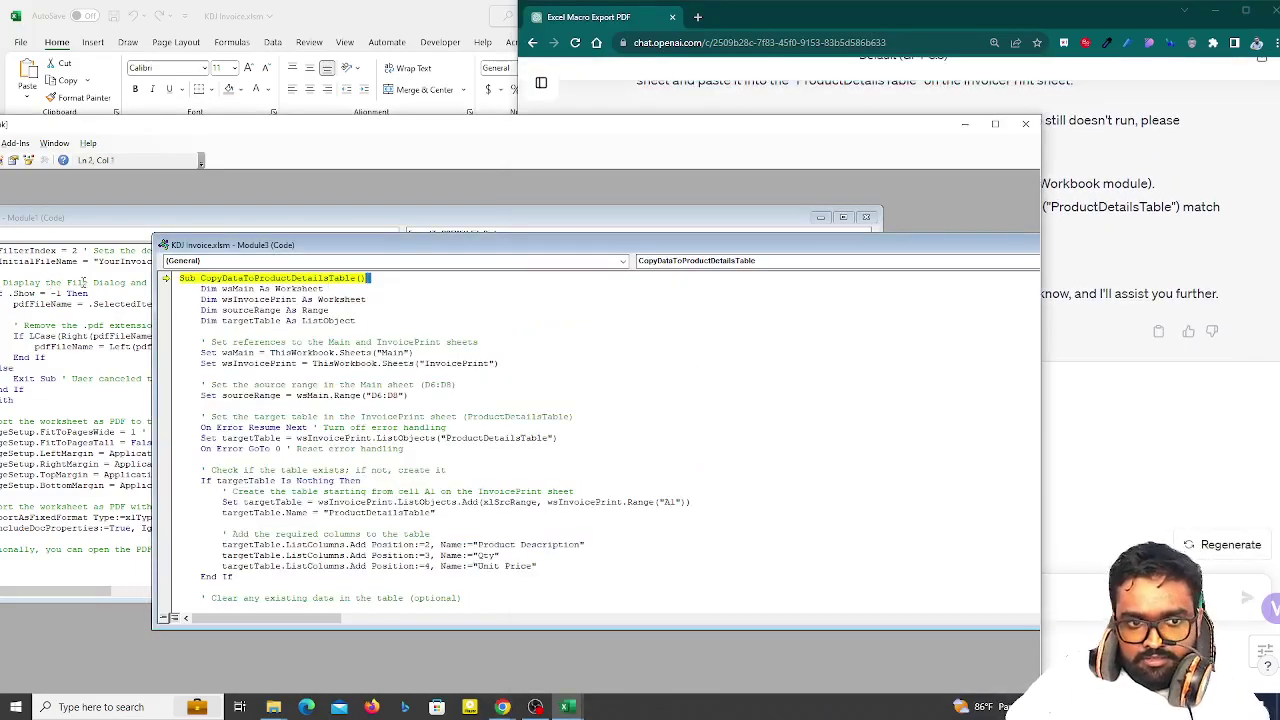
pyautogui.hotkey('shift', 'Up')
# - Send ChatGPT the Sub line with a note that it shows in yellow
pyautogui.click(1067, 648)
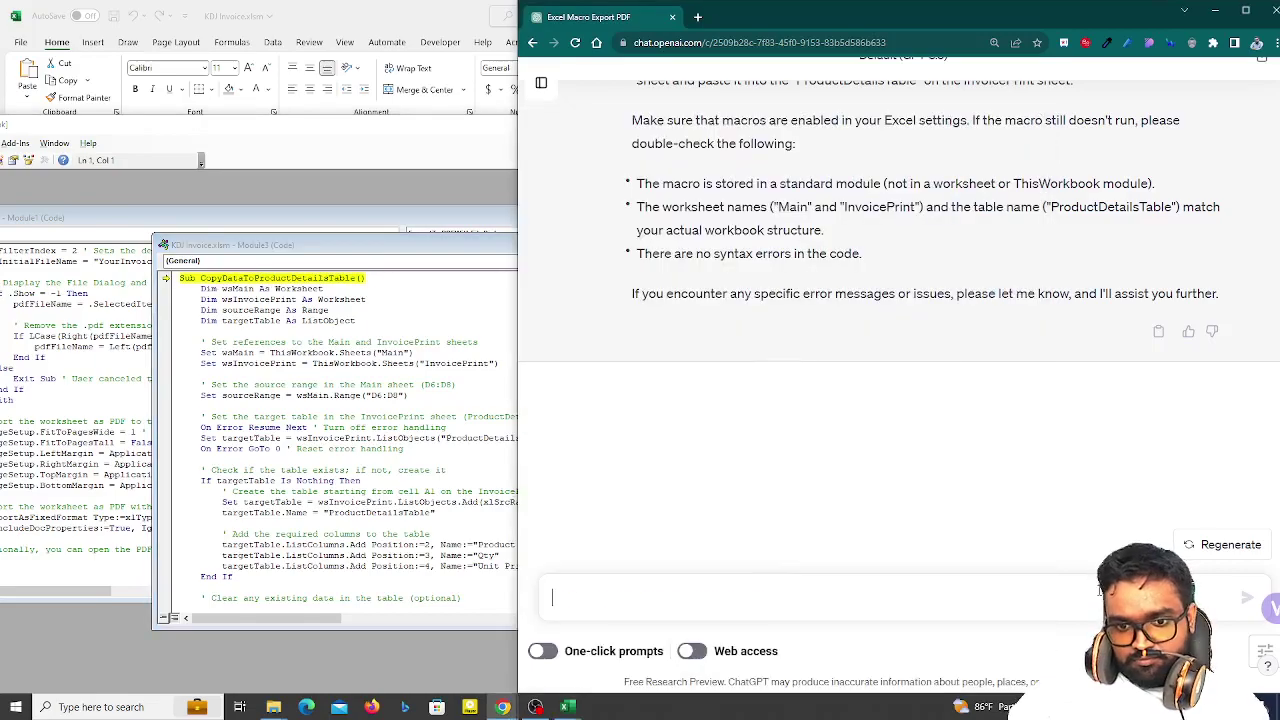
pyautogui.hotkey('ctrl', 'v')
pyautogui.hotkey('shift', 'Return')
pyautogui.write('t')
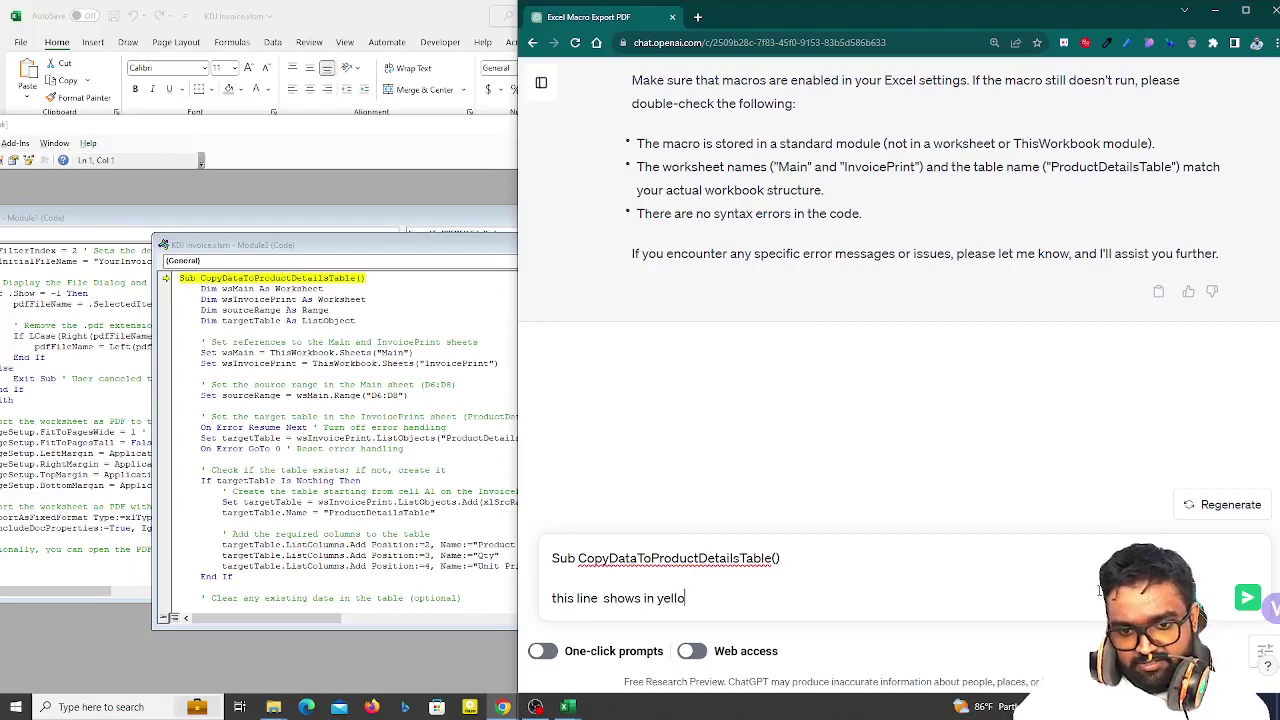
pyautogui.write('w')
pyautogui.press('Return')
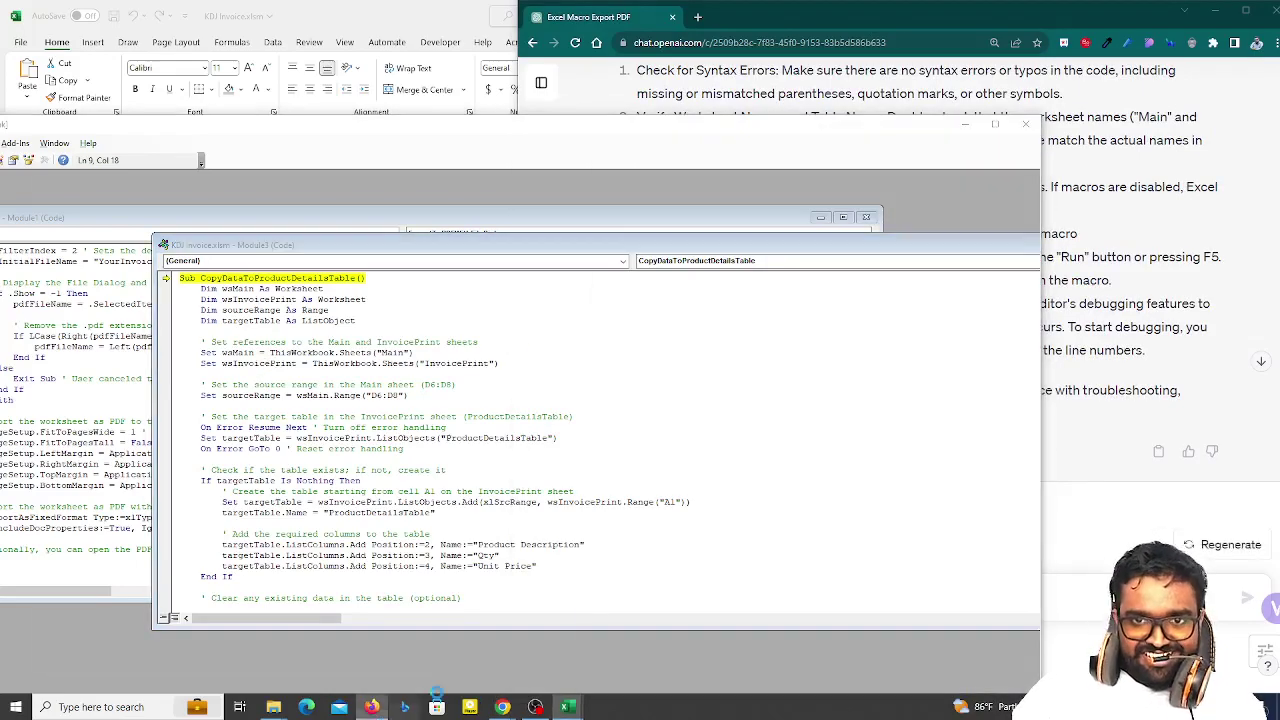
# - Open chat.openai.com in a new Firefox window
pyautogui.click(371, 707)
pyautogui.write('ch')
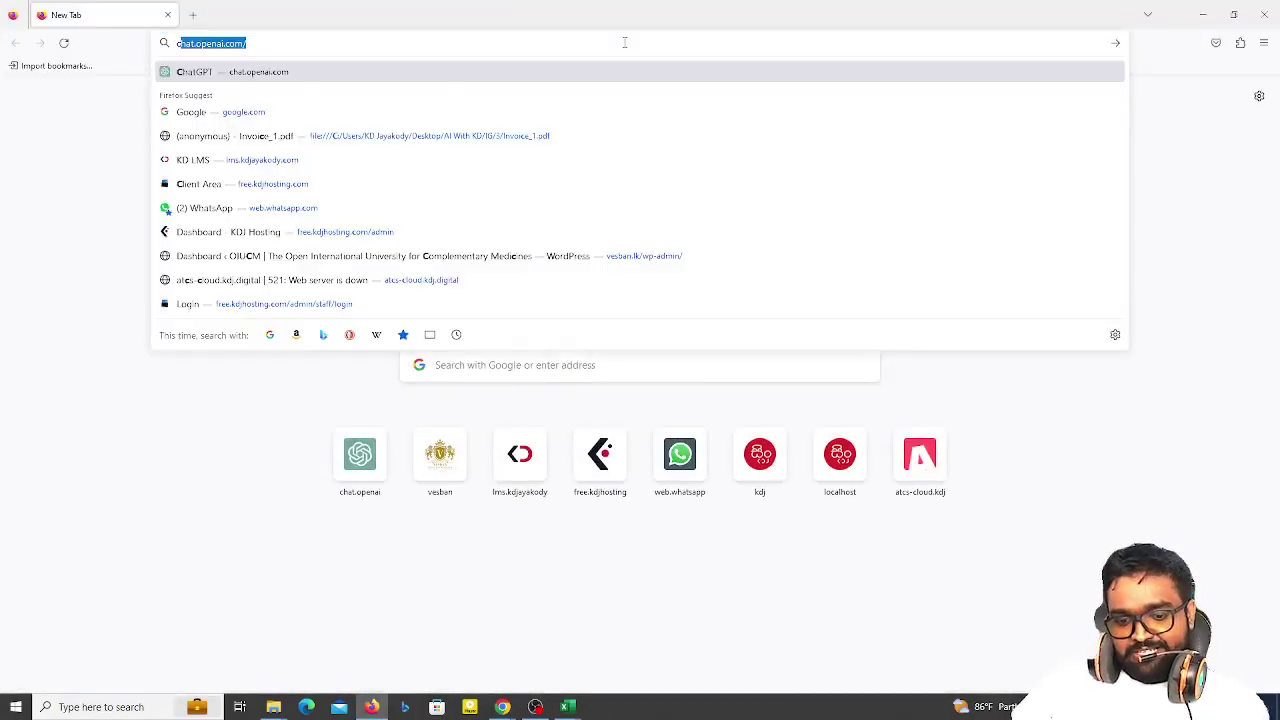
pyautogui.press('Escape')
pyautogui.press('Return')
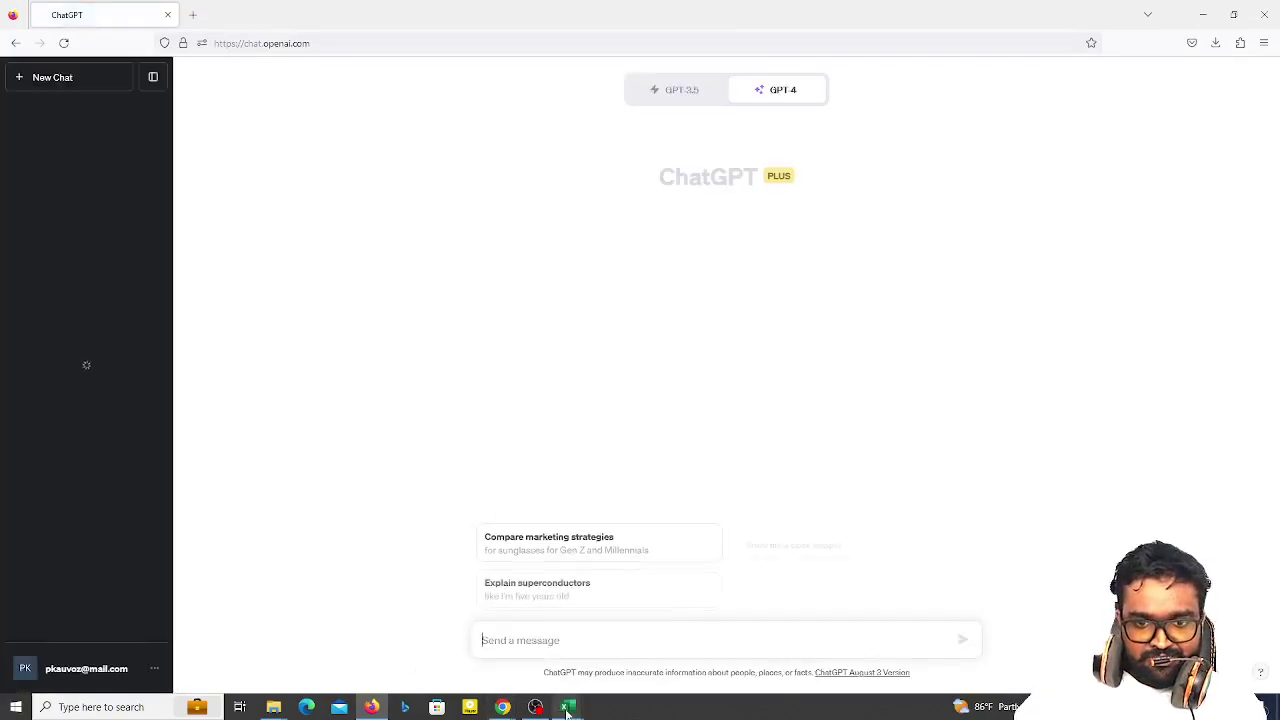
# - Send the full macro code to the new chat asking 'can you fix the issue here. something is wrong'
pyautogui.moveTo(568, 707)
pyautogui.click(635, 640)
pyautogui.hotkey('ctrl', 'a')
pyautogui.hotkey('ctrl', 'c')
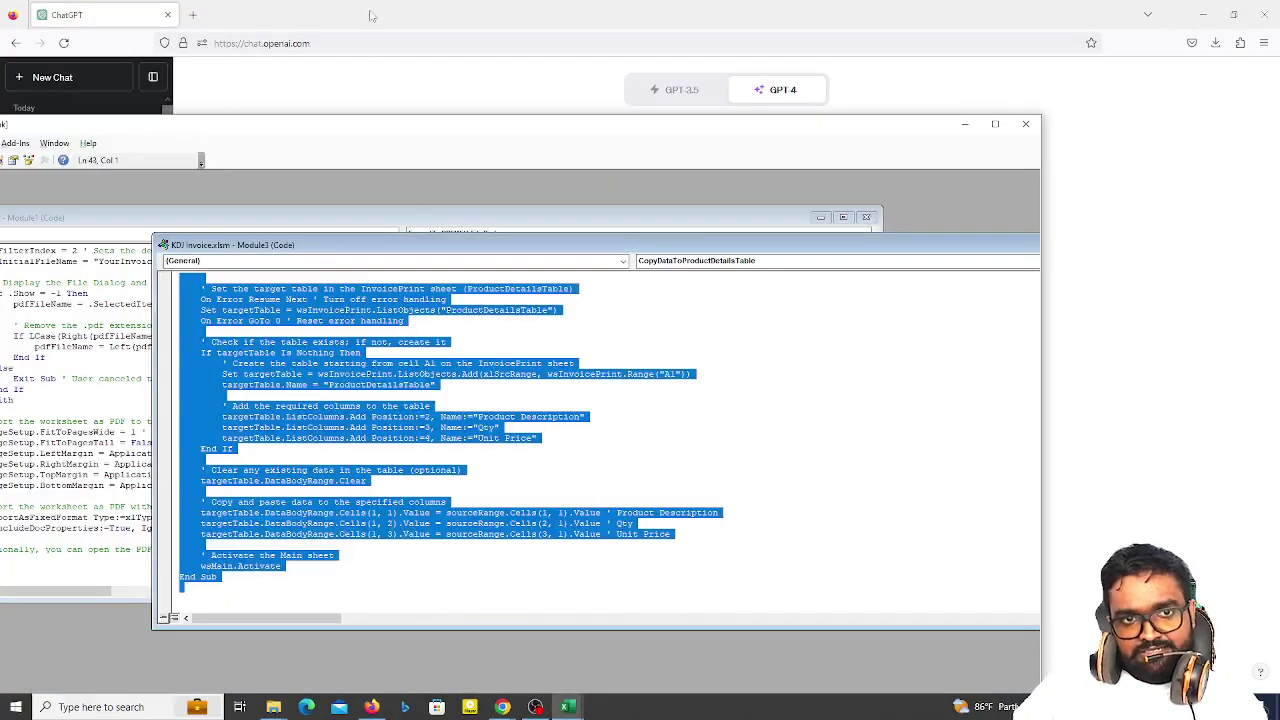
pyautogui.click(570, 640)
pyautogui.hotkey('ctrl', 'v')
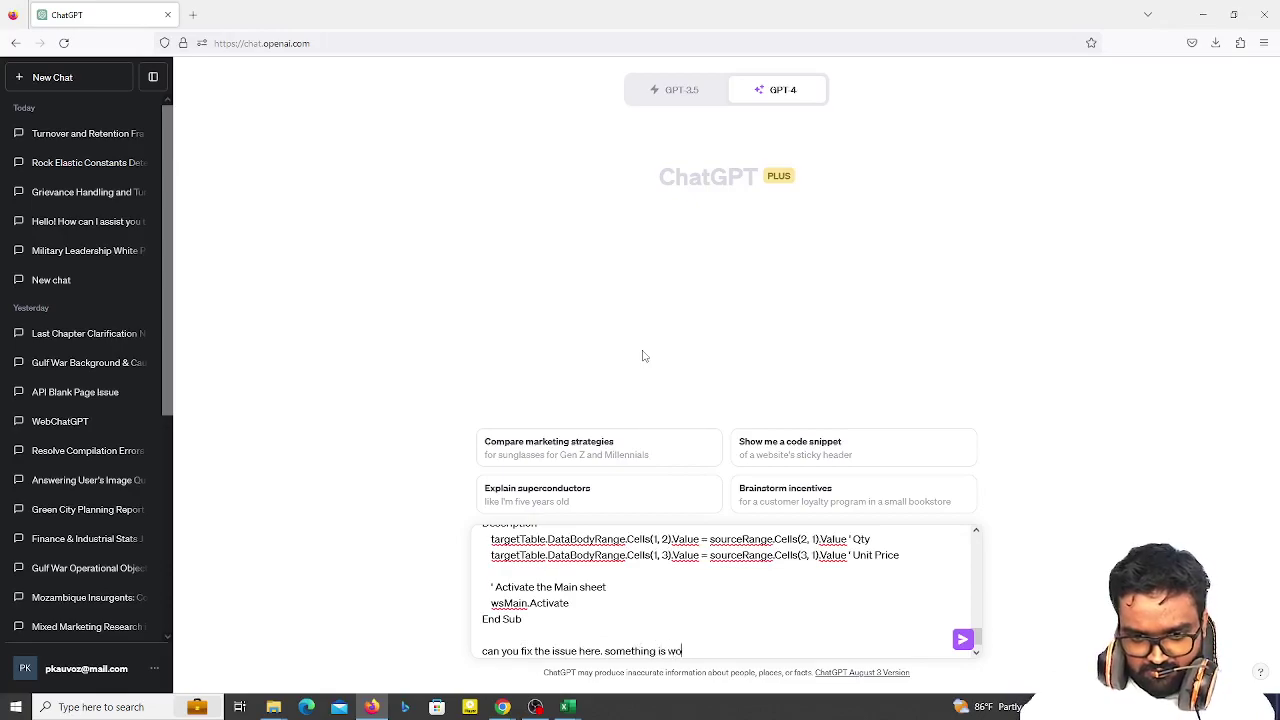
pyautogui.press('Return')
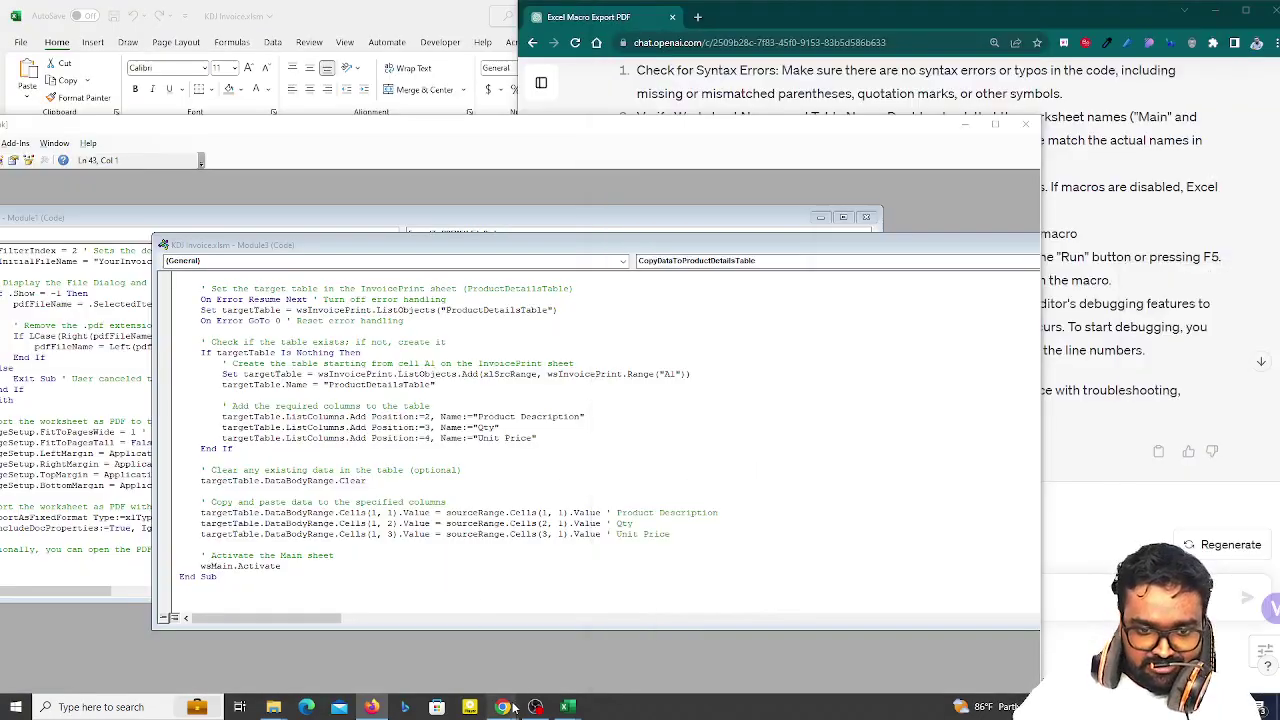
# - Confirm on the InvoicePrint sheet that the invoice items table is named ProductDetailsTable
pyautogui.moveTo(587, 693)
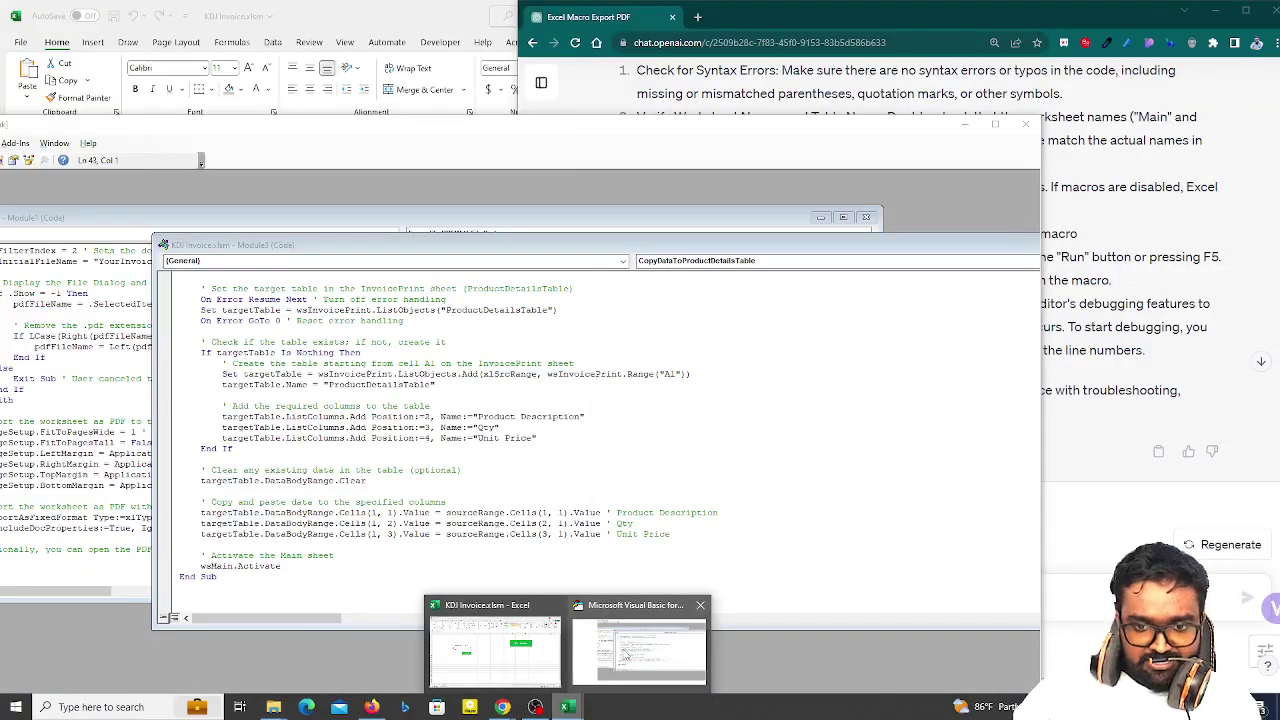
pyautogui.click(638, 652)
pyautogui.click(500, 428)
pyautogui.click(258, 18)
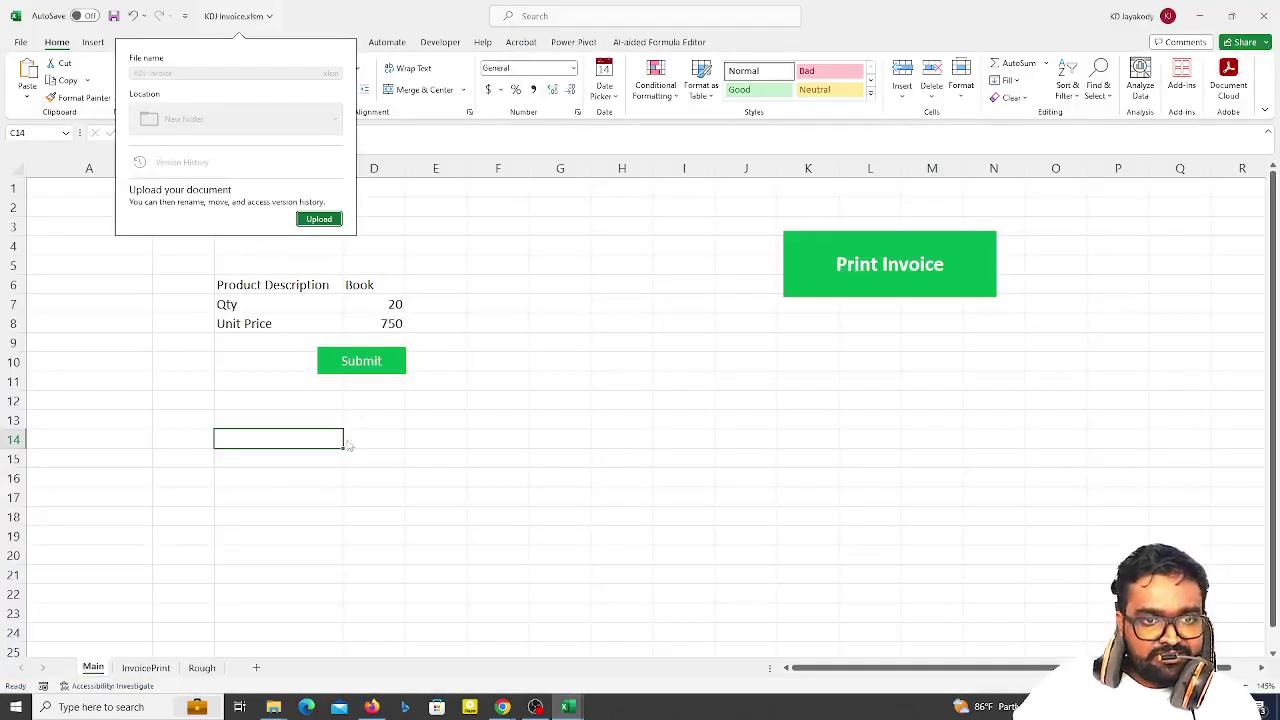
pyautogui.click(146, 668)
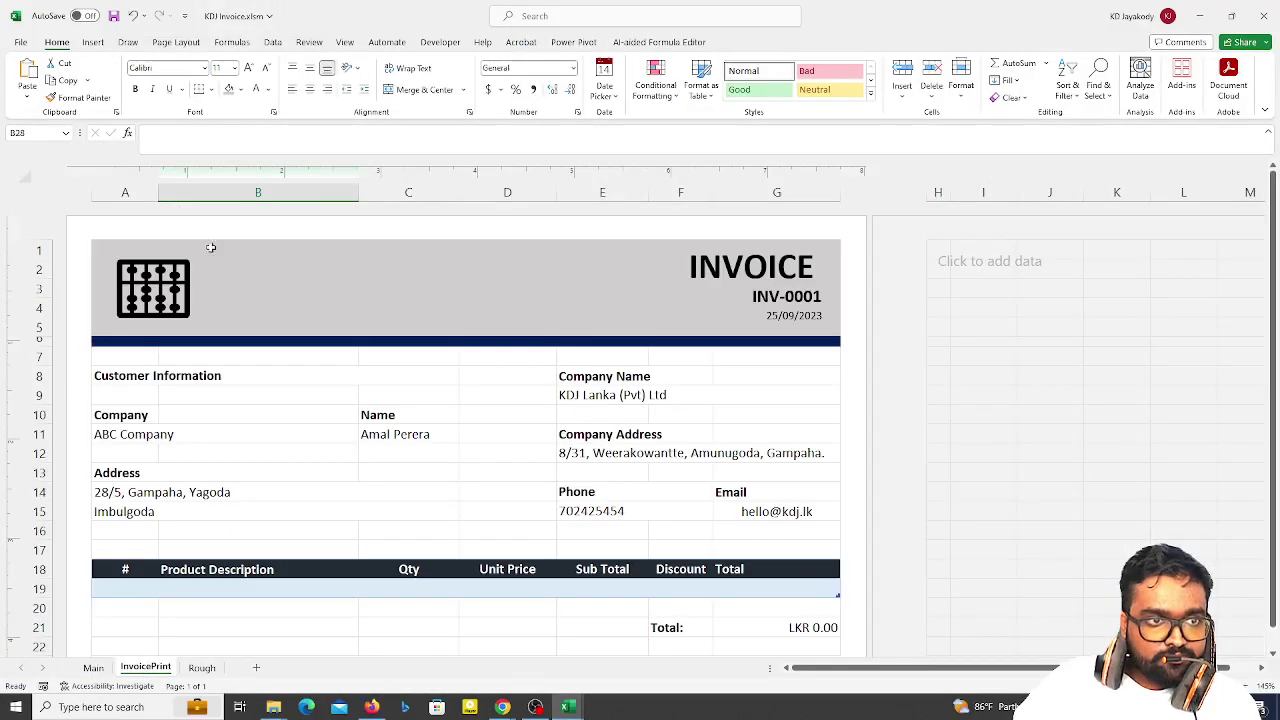
pyautogui.click(197, 582)
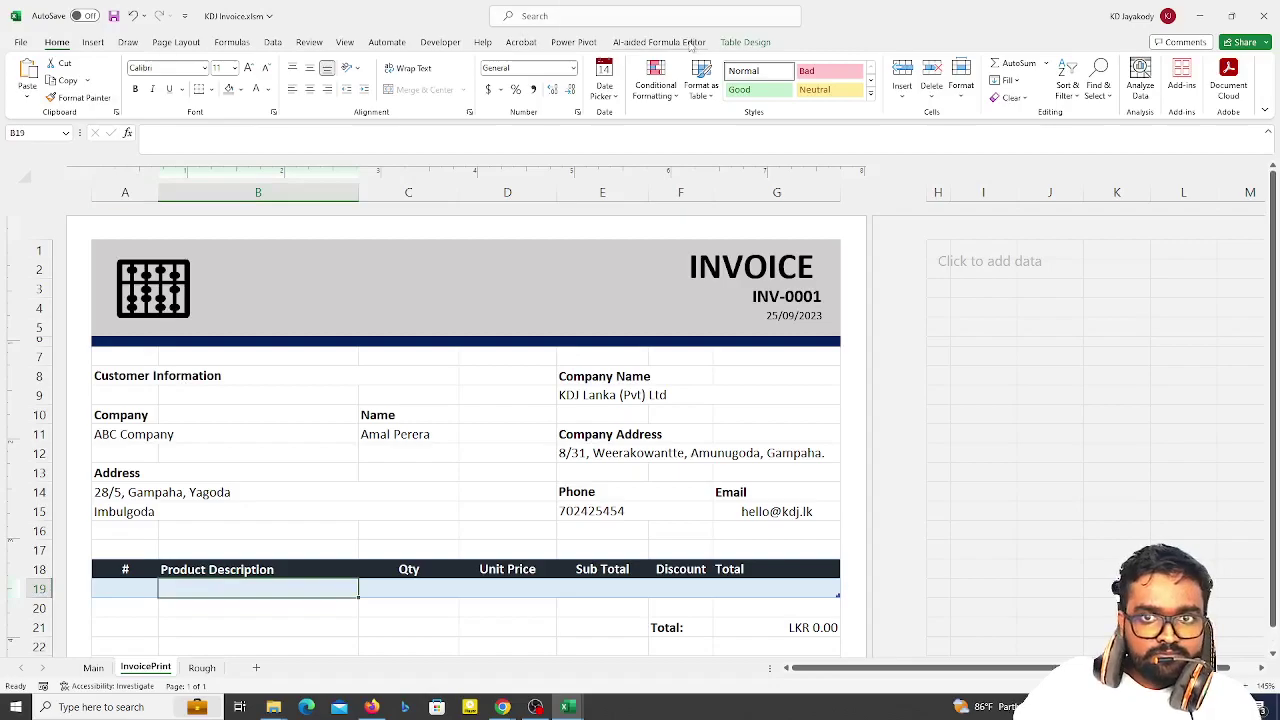
pyautogui.click(745, 43)
pyautogui.click(44, 80)
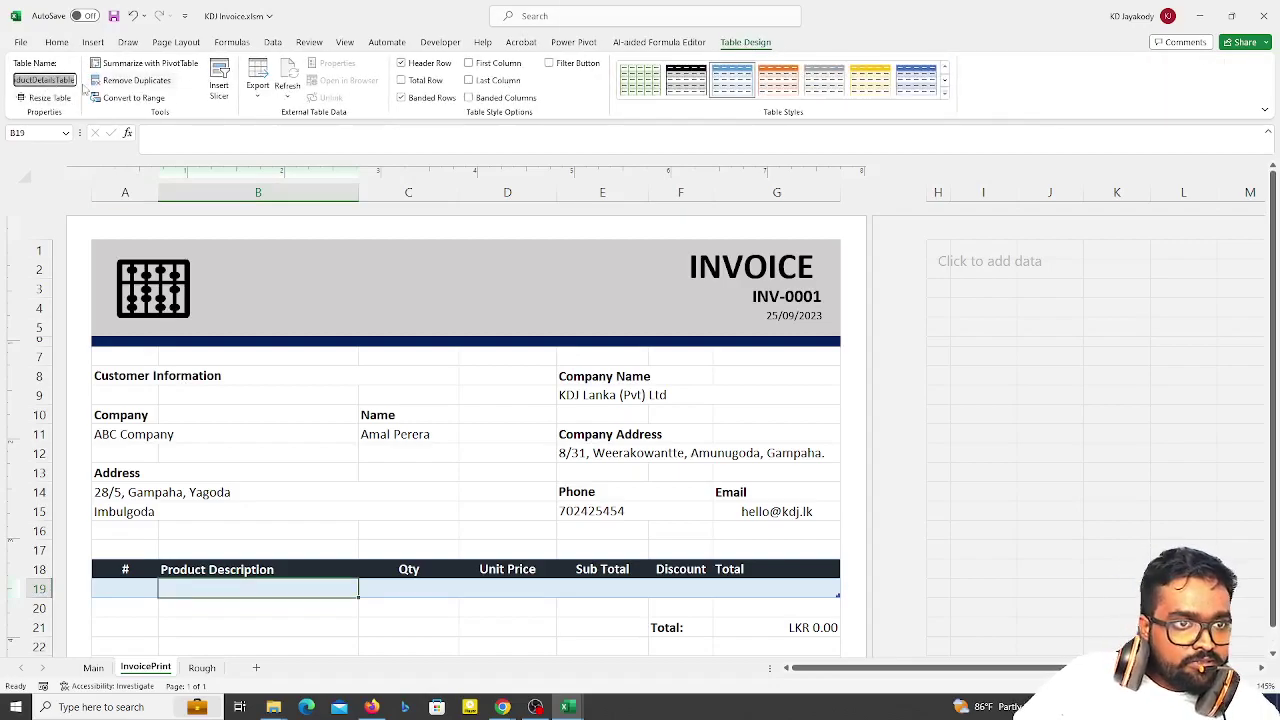
# - Check the ProductDetailsTable name in the code, reset the running macro and save the workbook
pyautogui.moveTo(567, 705)
pyautogui.click(627, 672)
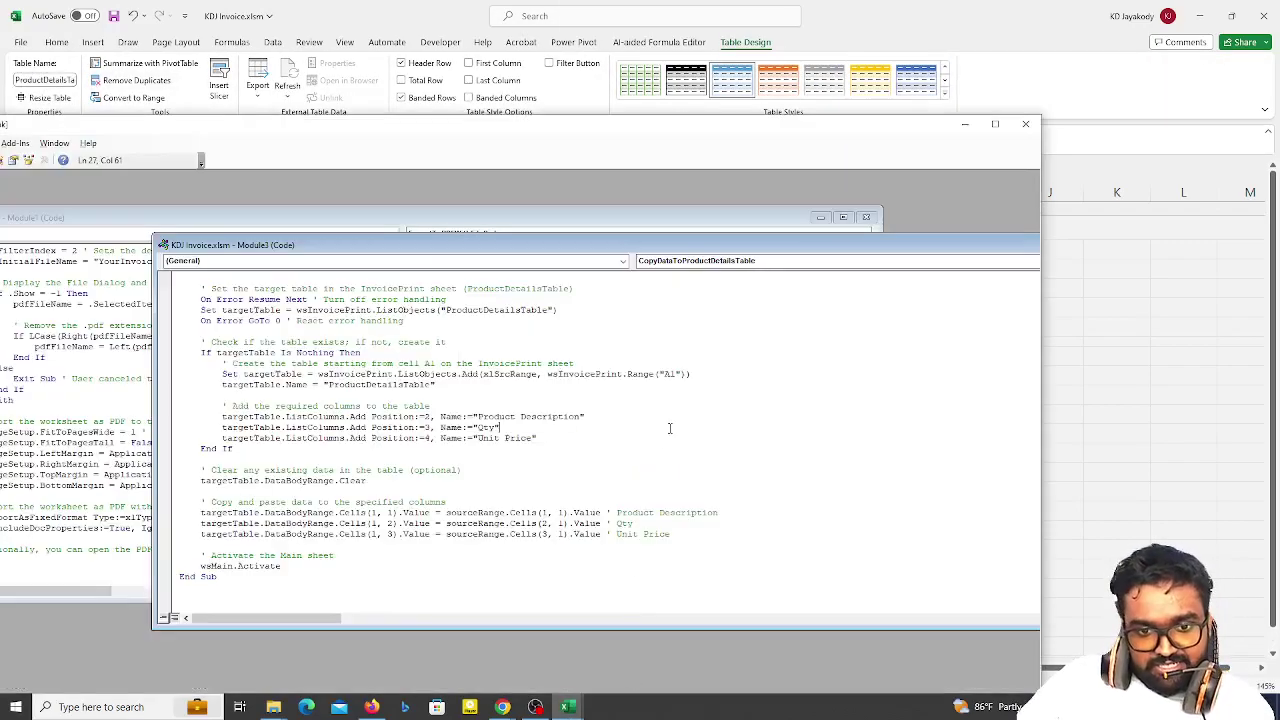
pyautogui.scroll(1, 493, 406)
pyautogui.press('F8')
pyautogui.doubleClick(497, 437)
pyautogui.click(499, 440)
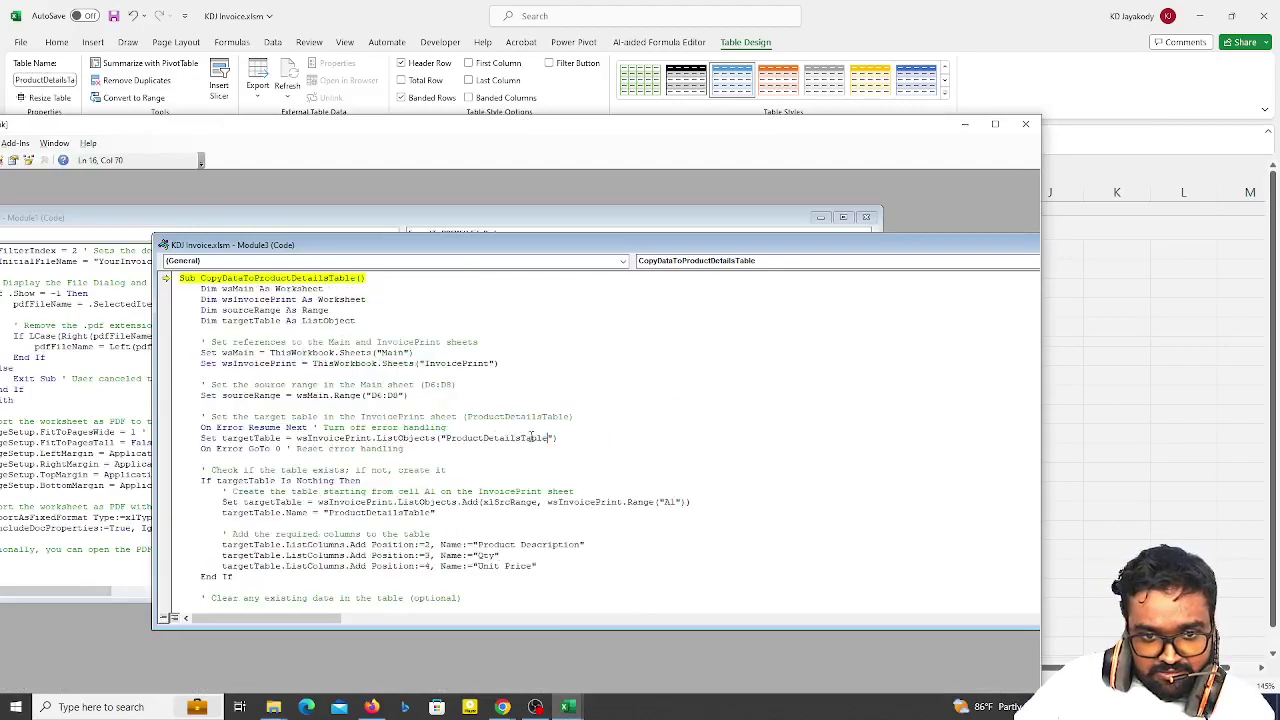
pyautogui.doubleClick(531, 437)
pyautogui.hotkey('ctrl', 'v')
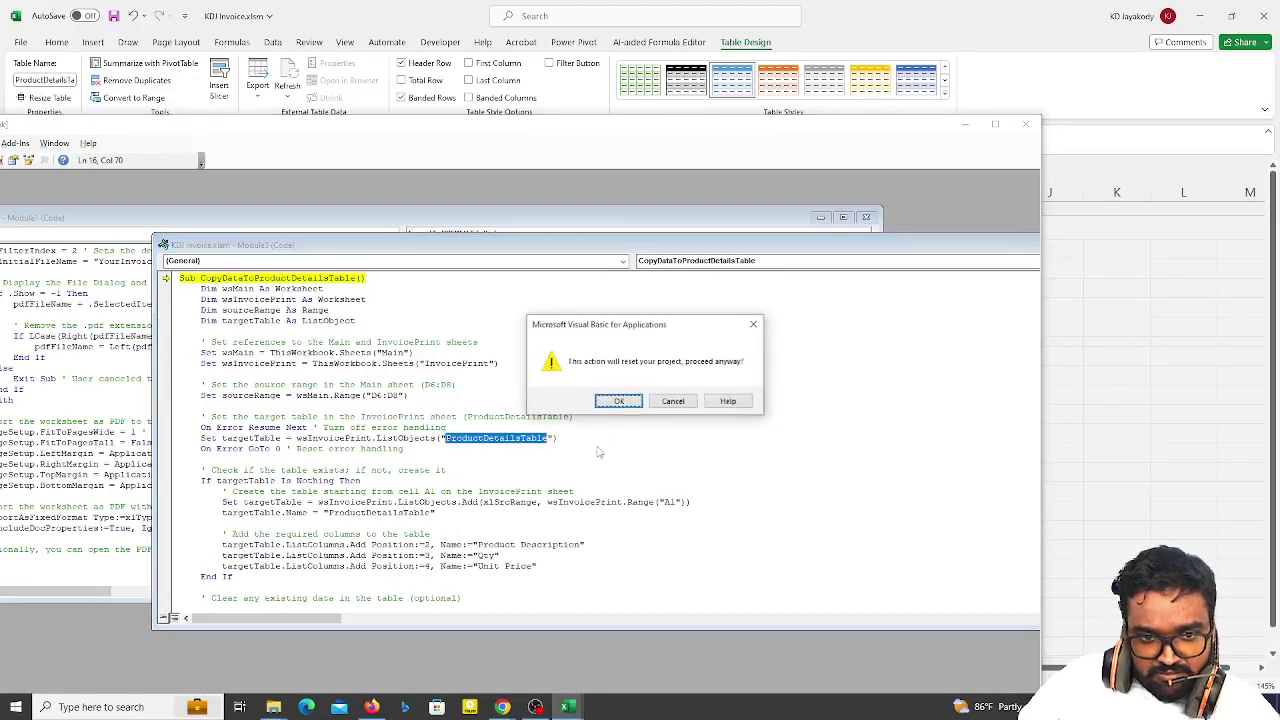
pyautogui.press('Escape')
pyautogui.hotkey('ctrl', 's')
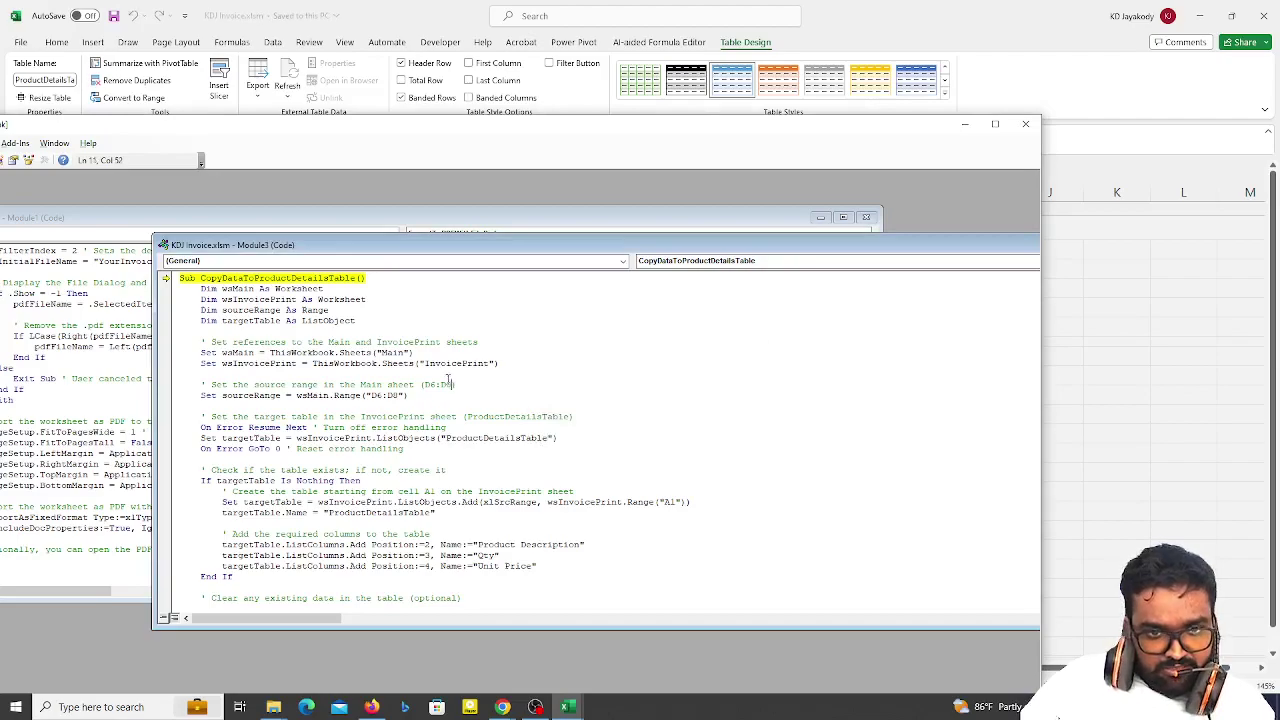
# - Confirm the InvoicePrint sheet tab name matches the sheet name used in the code
pyautogui.click(452, 363)
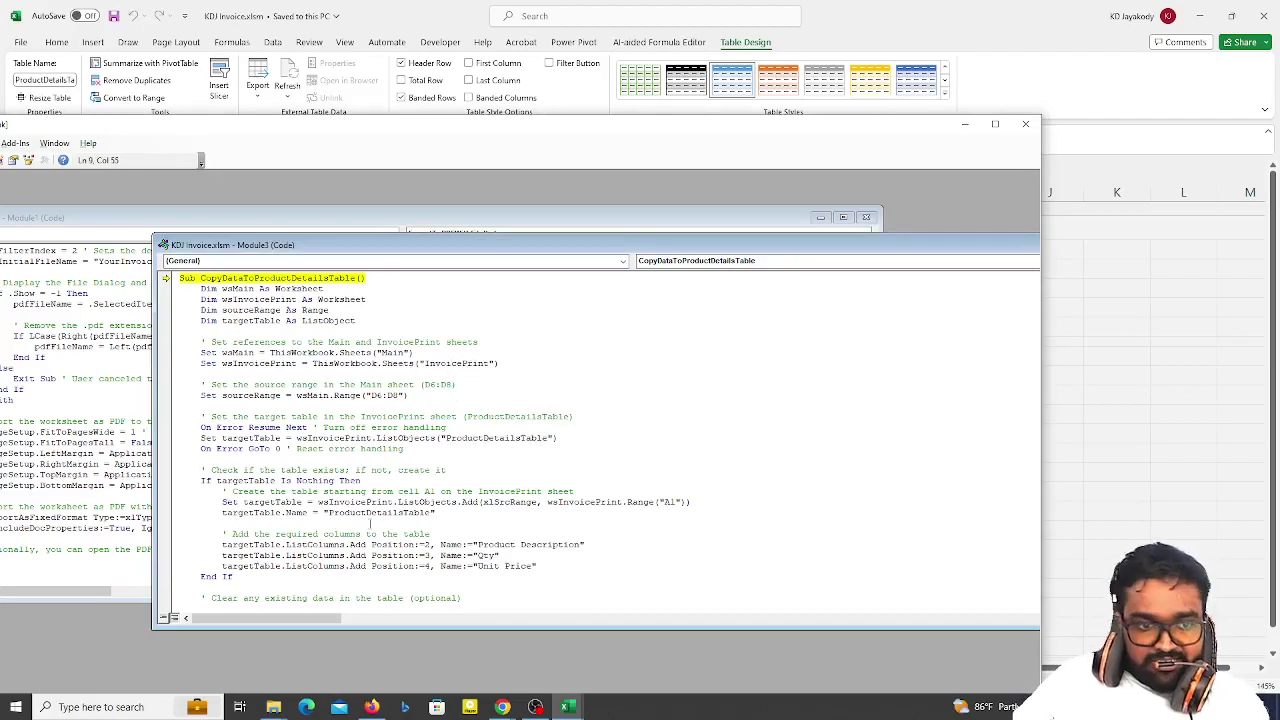
pyautogui.hotkey('alt', 'F11')
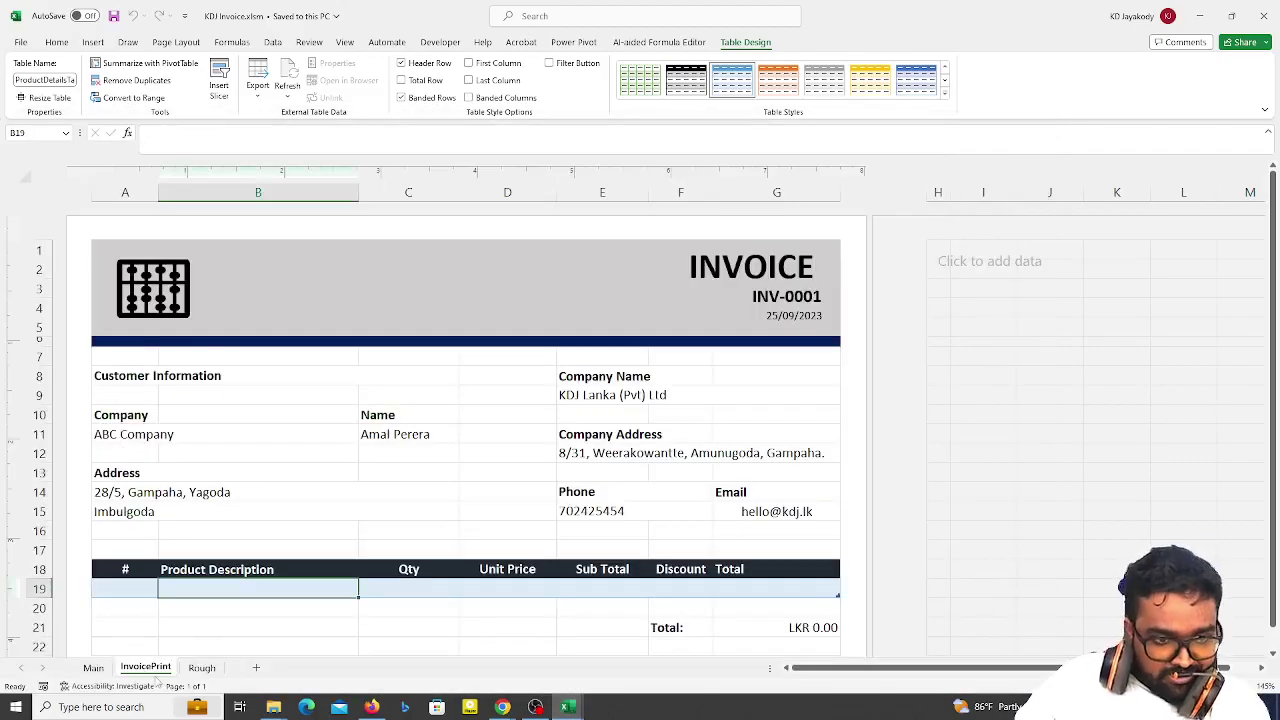
pyautogui.doubleClick(148, 668)
pyautogui.press('Escape')
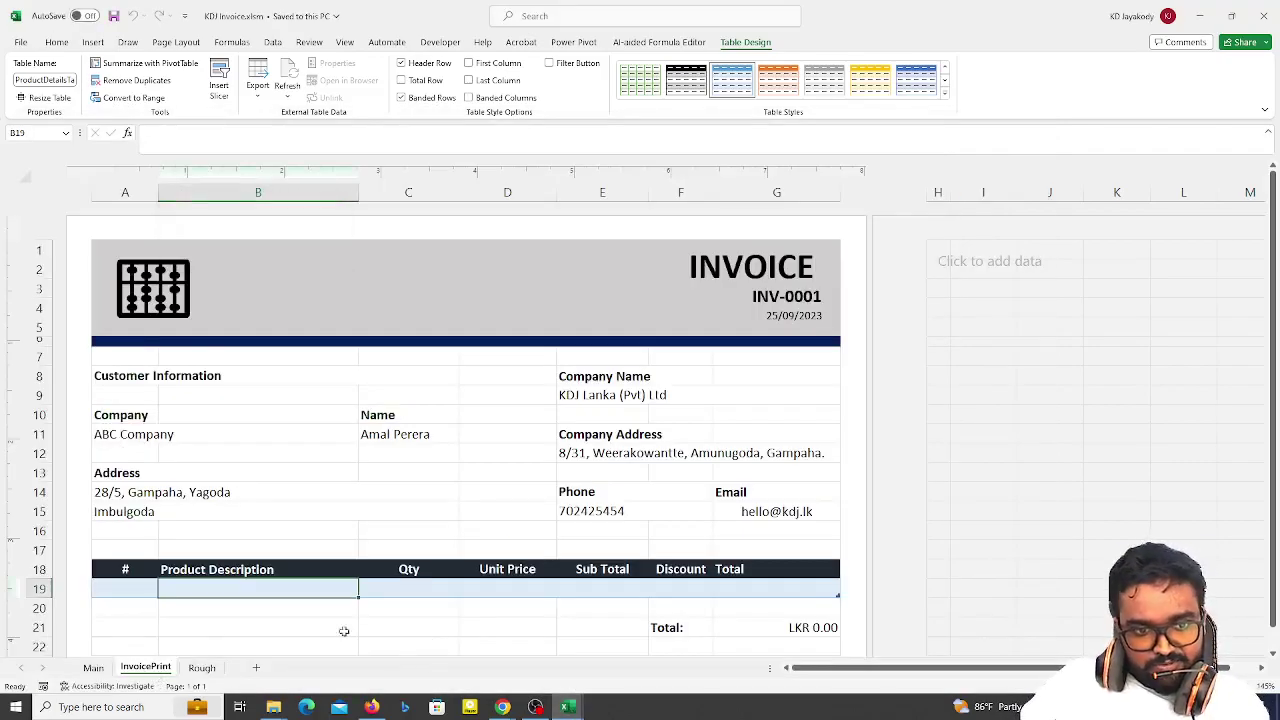
pyautogui.moveTo(567, 707)
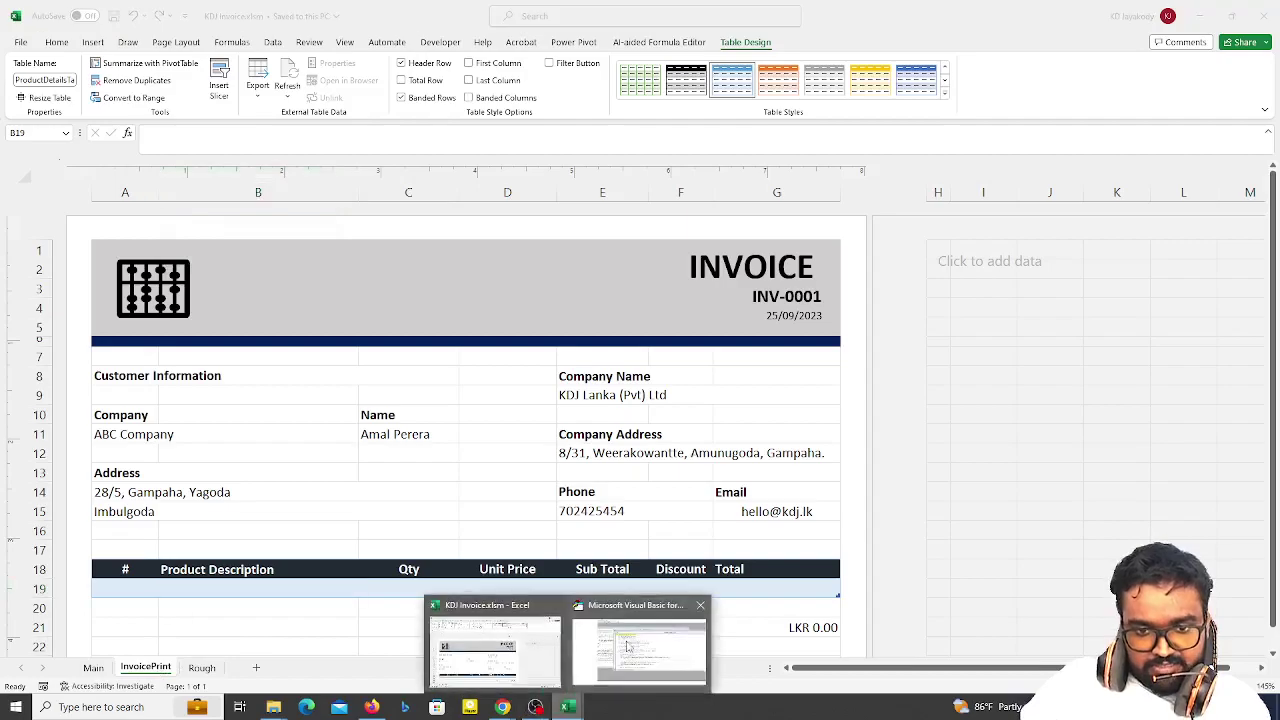
pyautogui.click(640, 640)
pyautogui.doubleClick(455, 363)
pyautogui.press('Right')
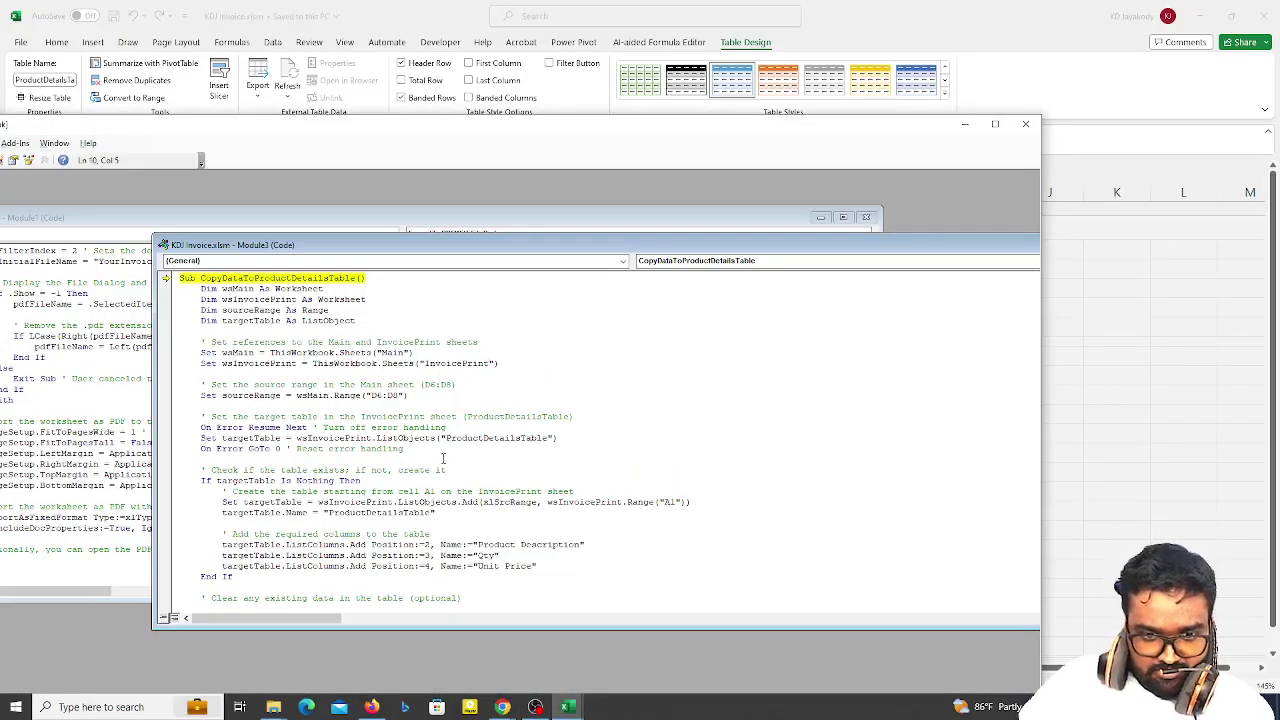
# - Scroll through ChatGPT's revised macro that adds a new table row before copying D6:D8
pyautogui.scroll(-3, 443, 458)
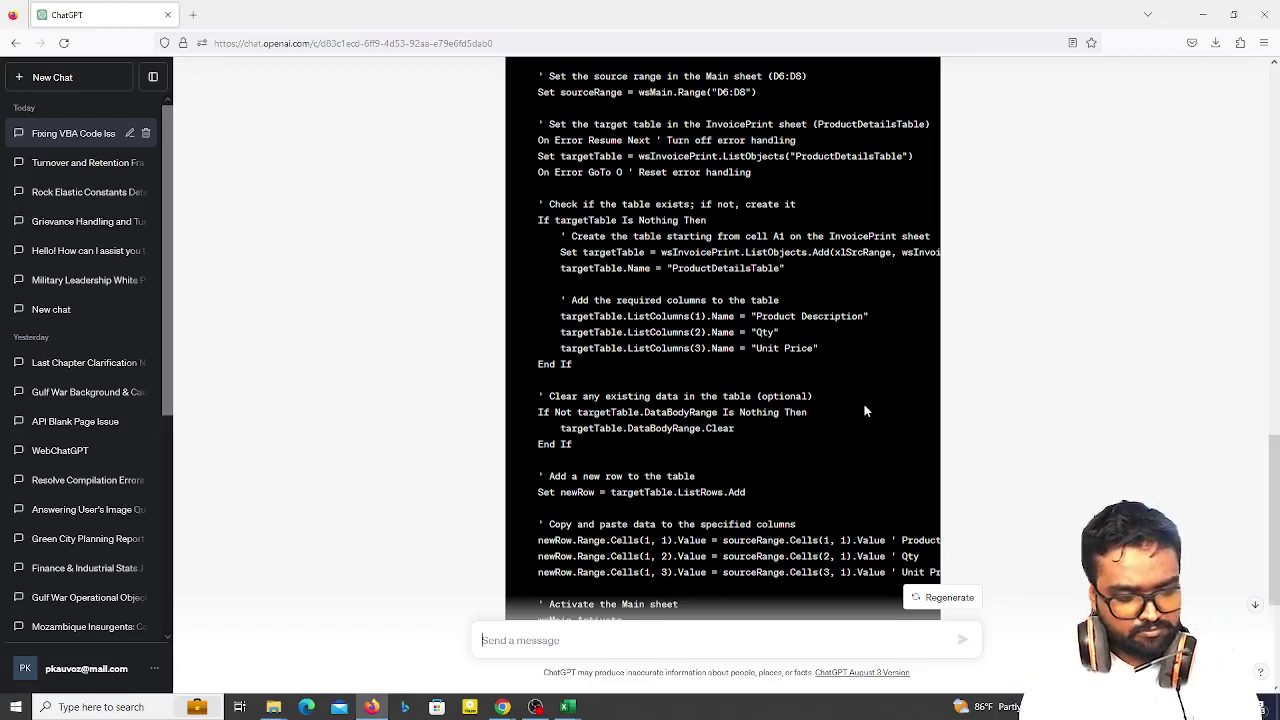
# - Overwrite the Module3 code with ChatGPT's revised ListRows.Add macro and accept the reset warning
pyautogui.scroll(-3, 866, 411)
pyautogui.scroll(4, 809, 386)
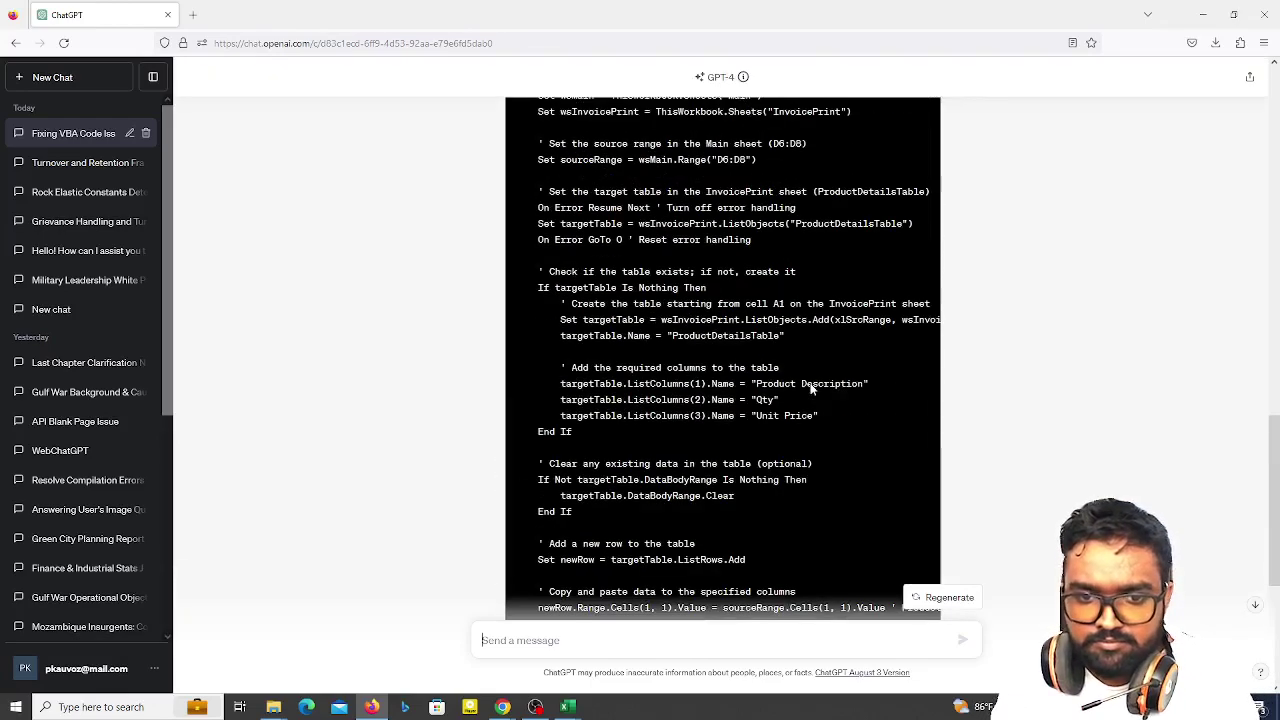
pyautogui.scroll(2, 809, 386)
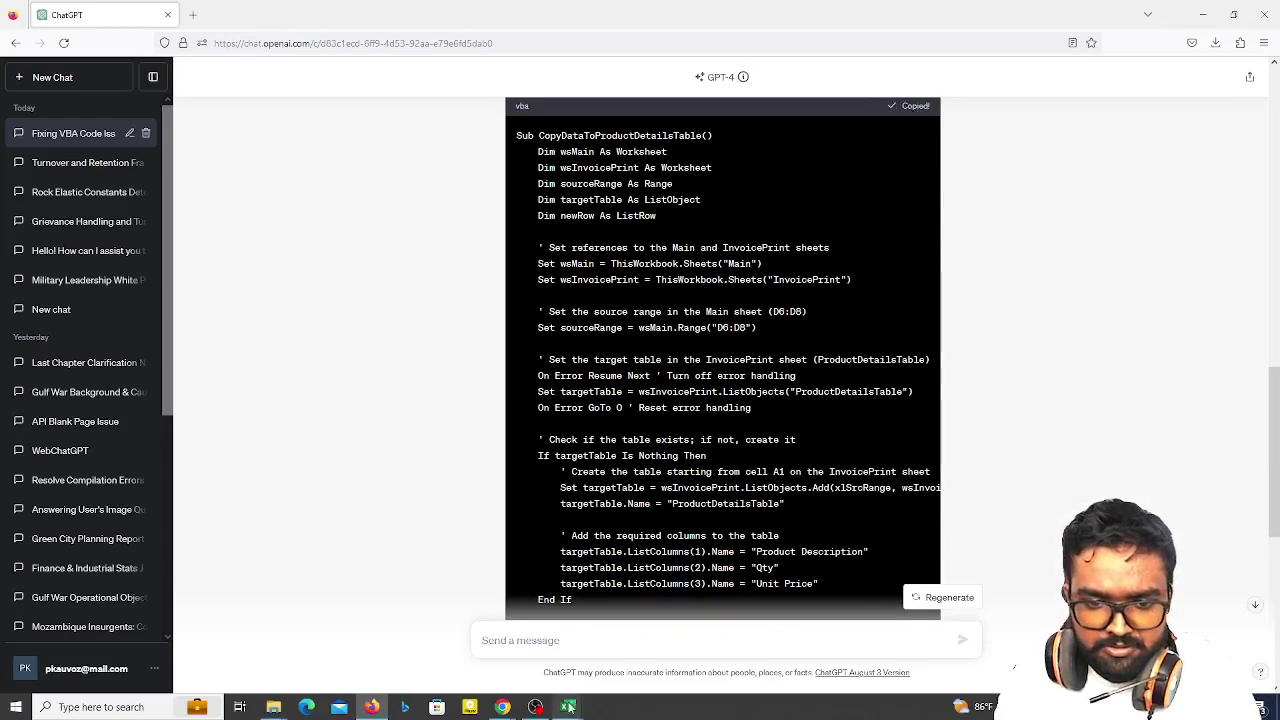
pyautogui.moveTo(567, 707)
pyautogui.click(640, 640)
pyautogui.hotkey('ctrl', 'a')
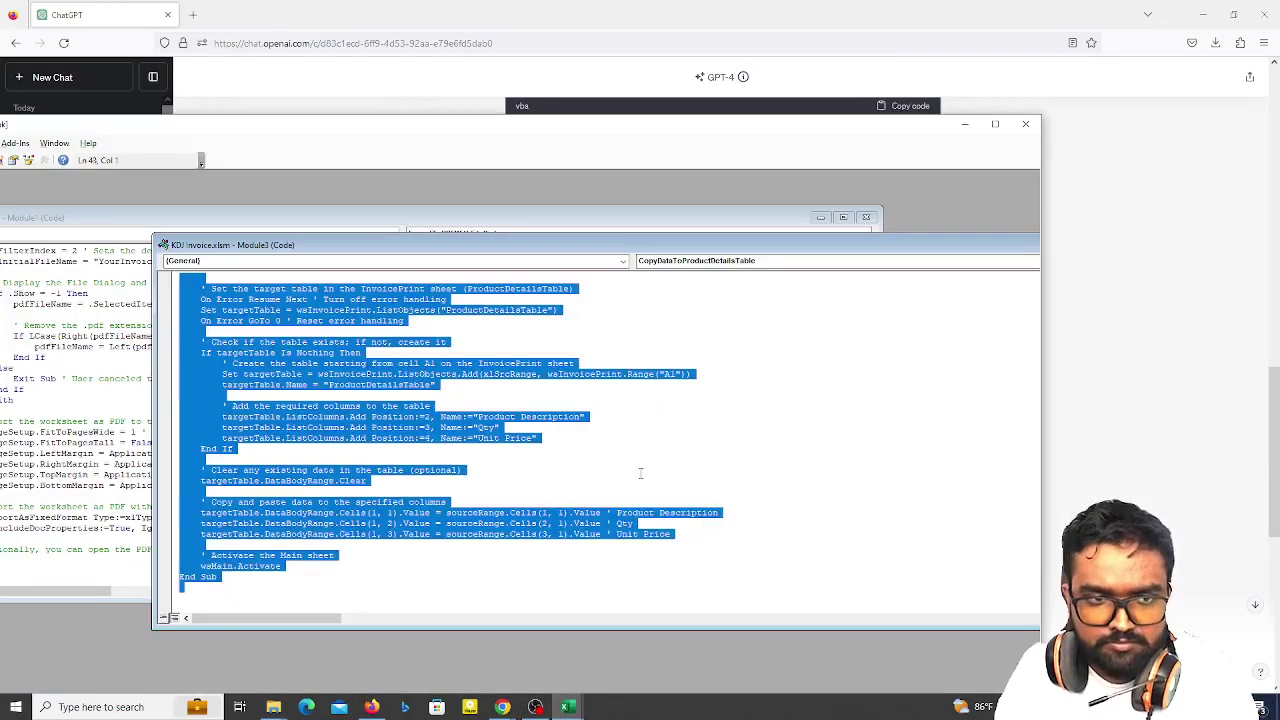
pyautogui.hotkey('ctrl', 'v')
pyautogui.click(617, 400)
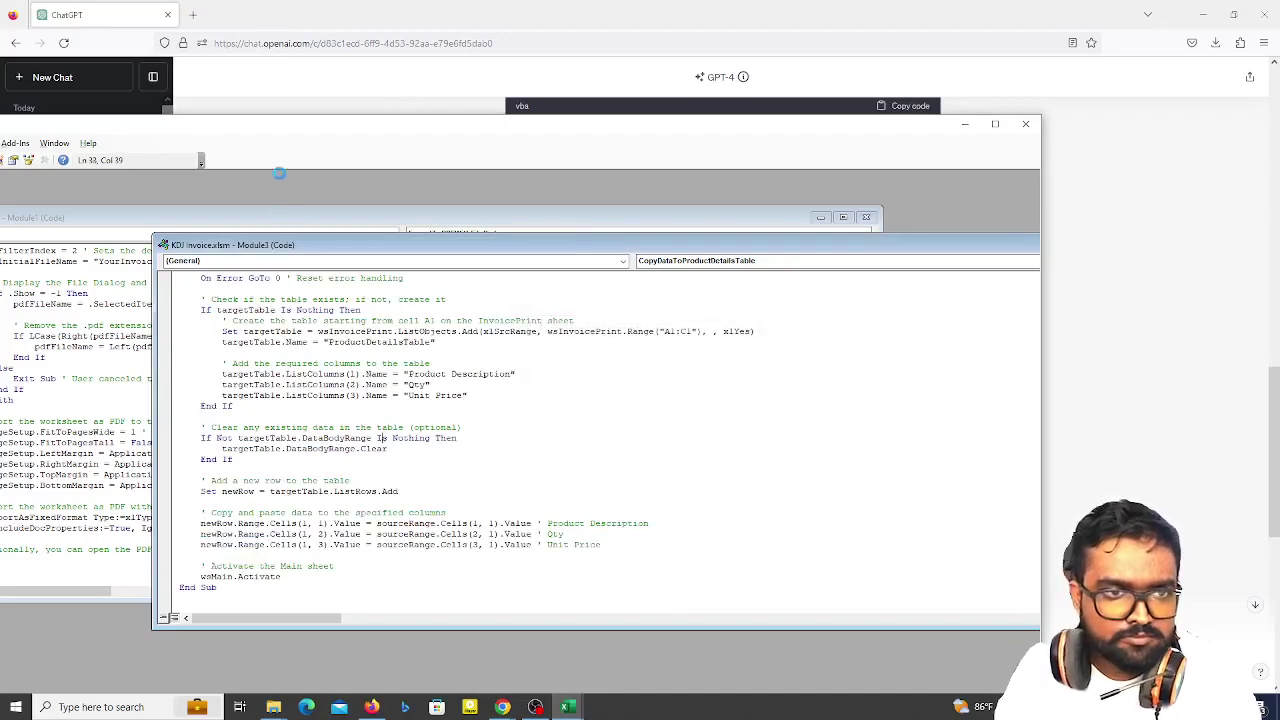
# - Submit the Book, 20, 750 entry from the Main sheet and inspect the new InvoicePrint line
pyautogui.moveTo(567, 707)
pyautogui.click(483, 646)
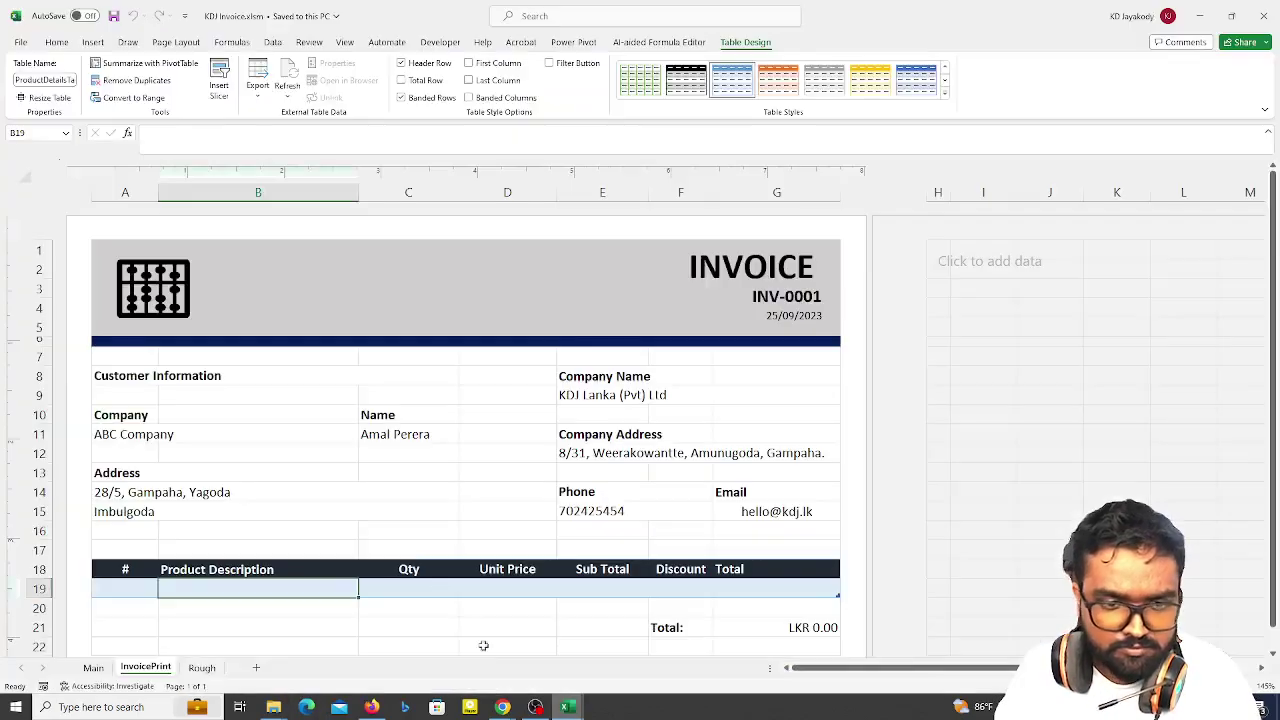
pyautogui.click(457, 495)
pyautogui.click(93, 667)
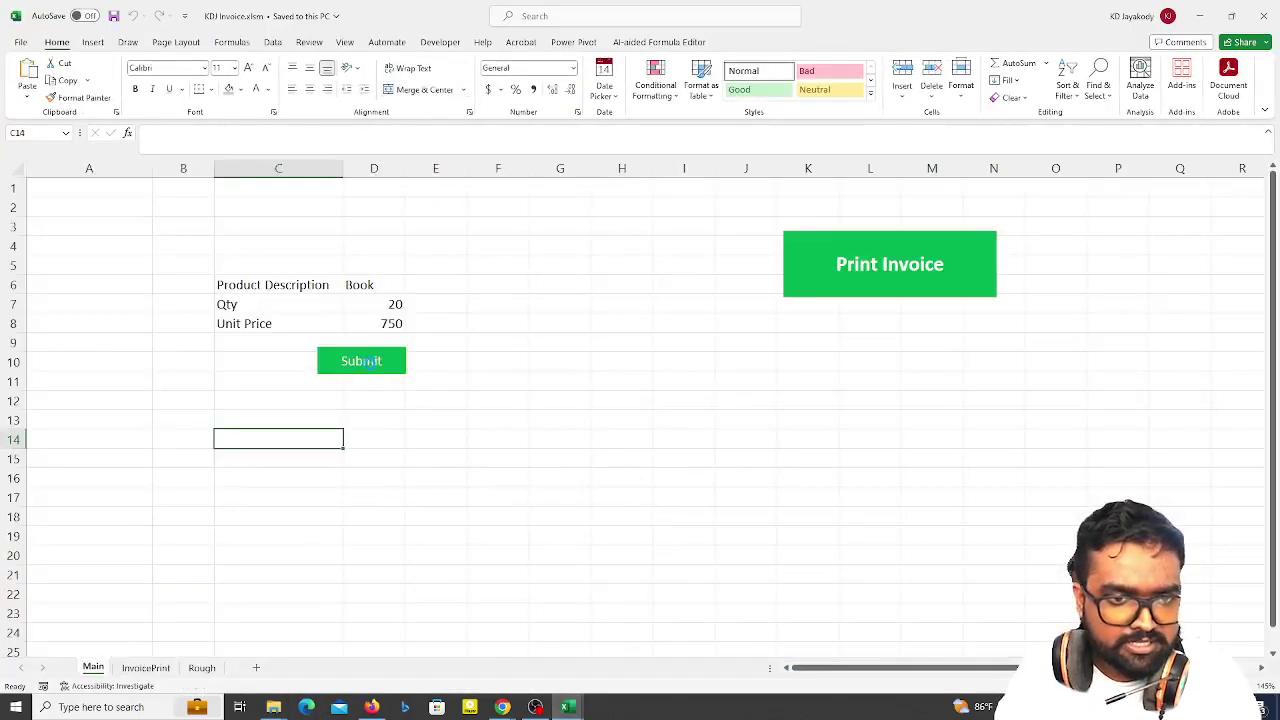
pyautogui.click(370, 362)
pyautogui.click(148, 670)
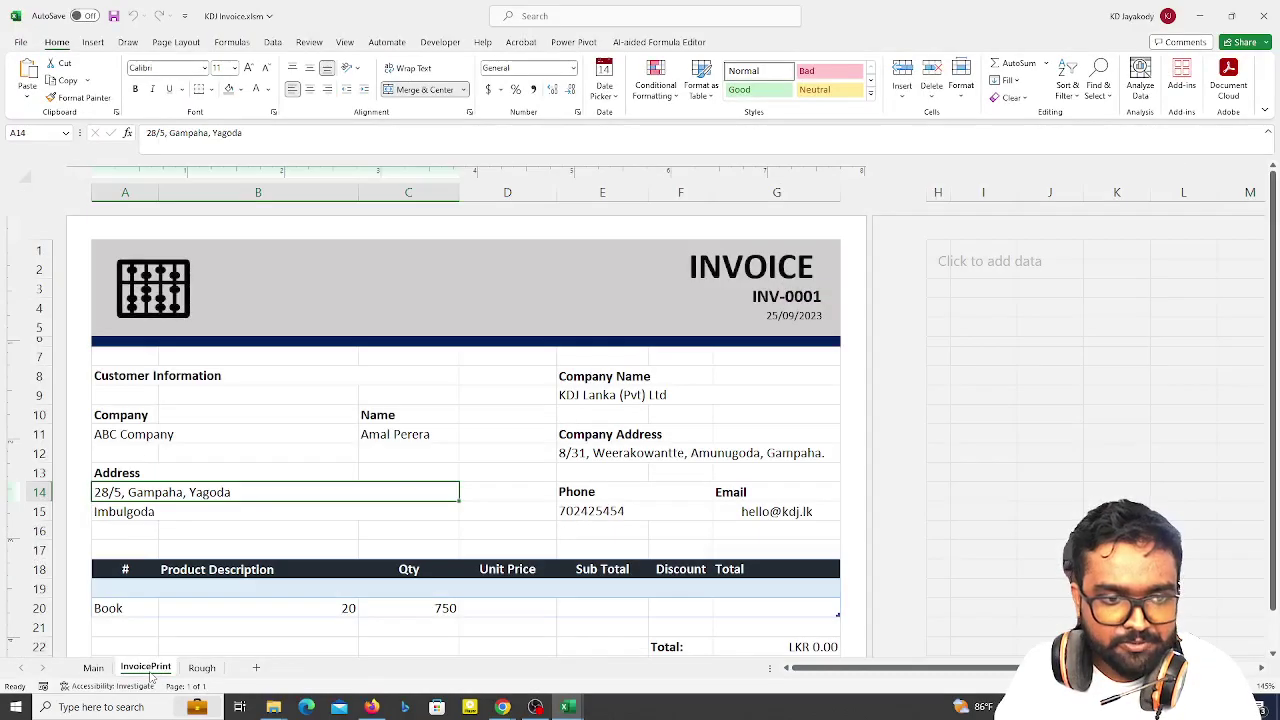
pyautogui.scroll(-1, 386, 471)
pyautogui.scroll(-1, 386, 471)
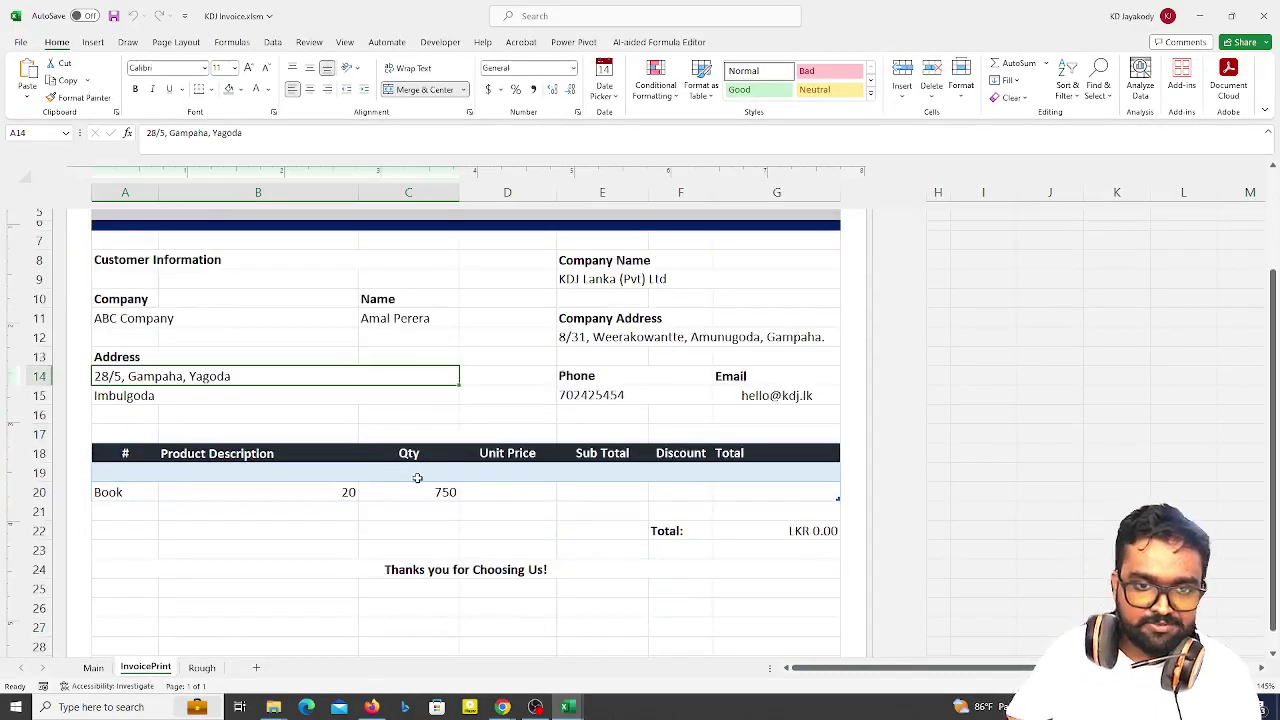
pyautogui.click(462, 480)
pyautogui.click(405, 486)
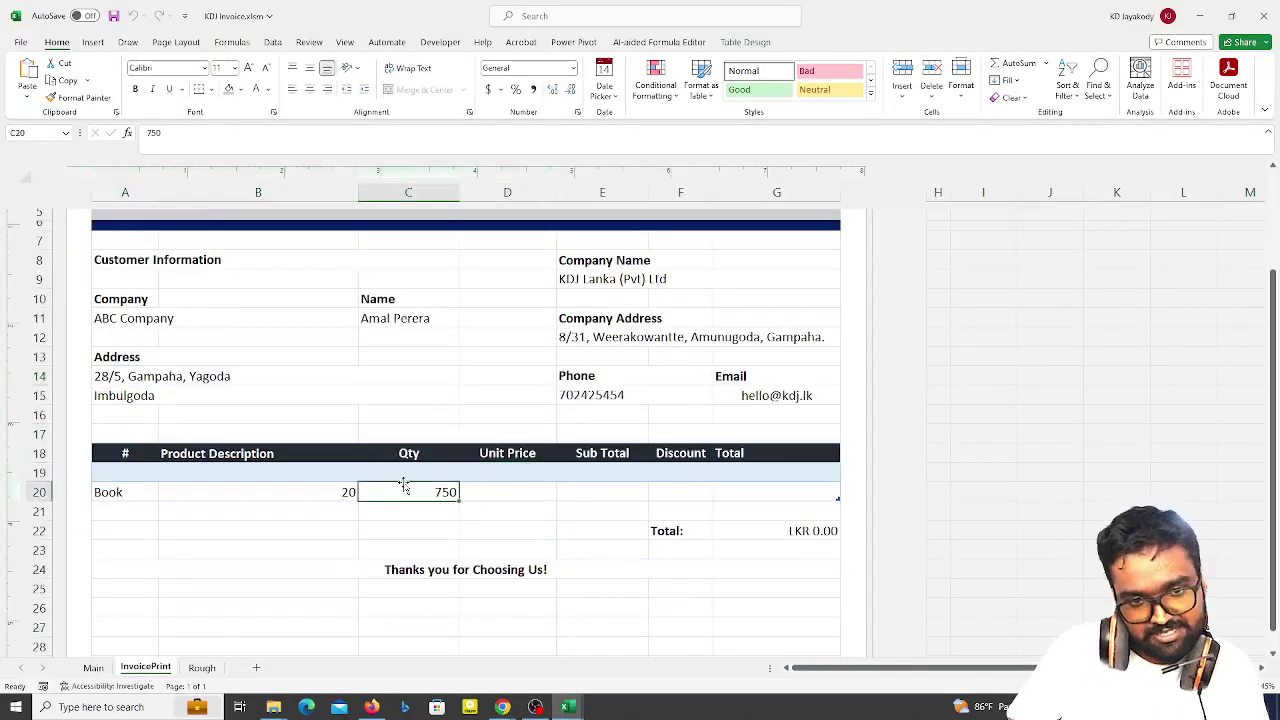
# - Submit the same entry a second time and recheck the InvoicePrint table rows
pyautogui.click(93, 668)
pyautogui.click(360, 352)
pyautogui.click(145, 668)
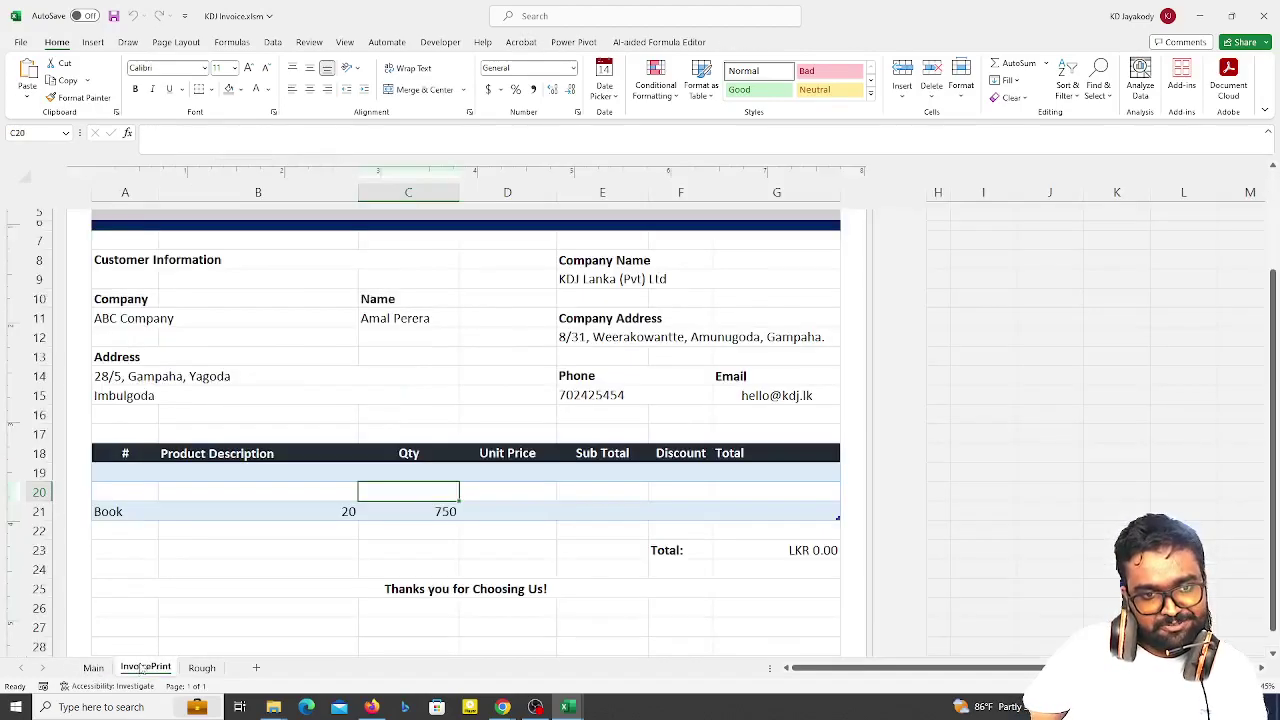
pyautogui.click(532, 490)
pyautogui.click(562, 548)
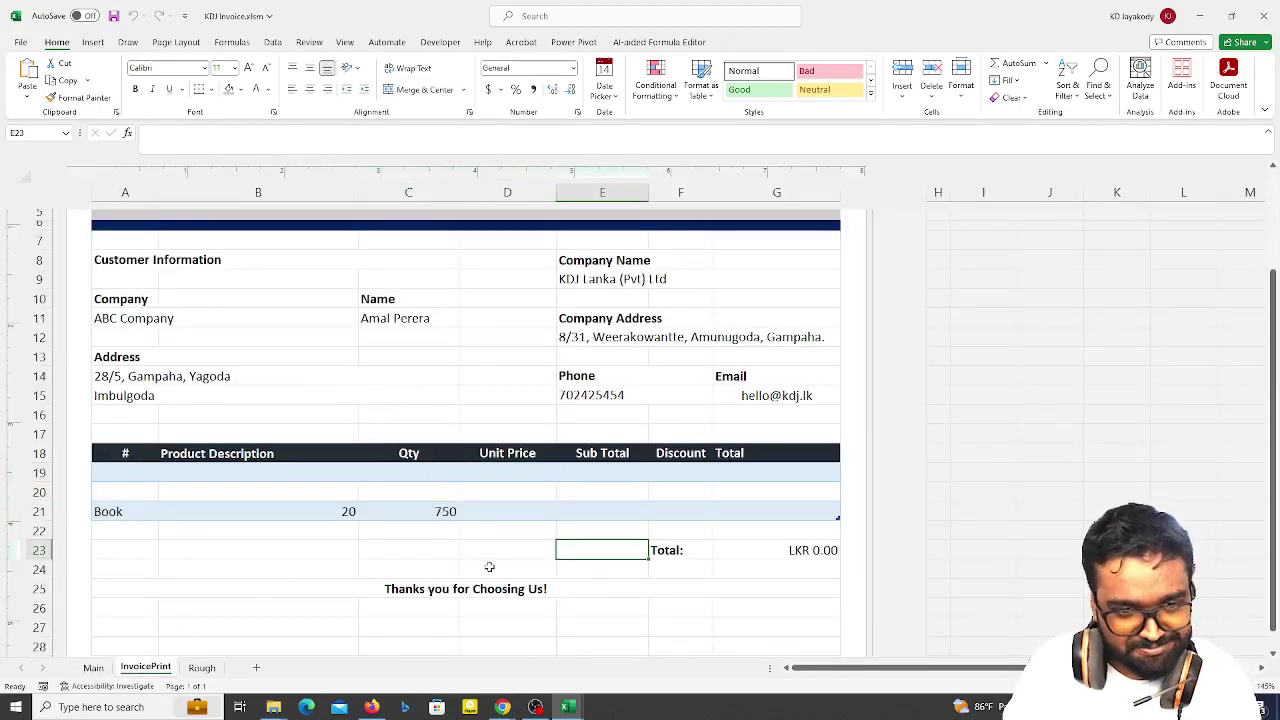
# - Delete the Book row and the extra blank InvoicePrint table row, then go back to the Main sheet
pyautogui.rightClick(115, 516)
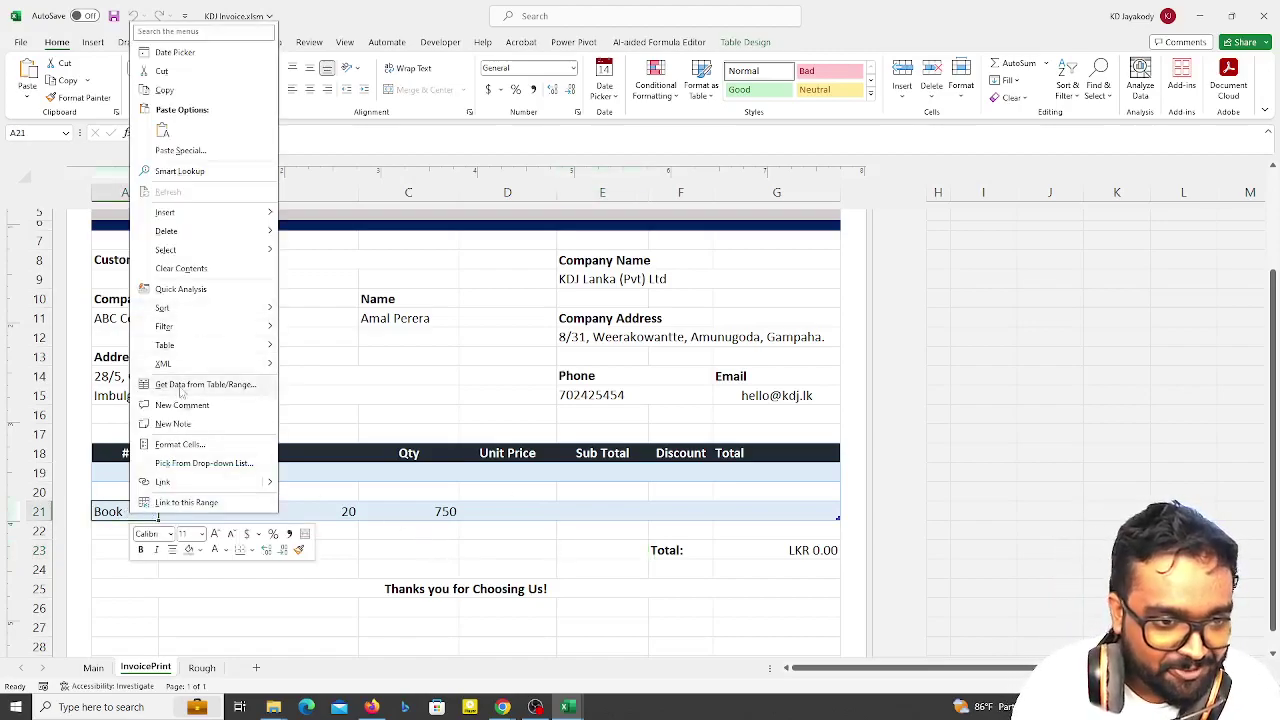
pyautogui.moveTo(230, 232)
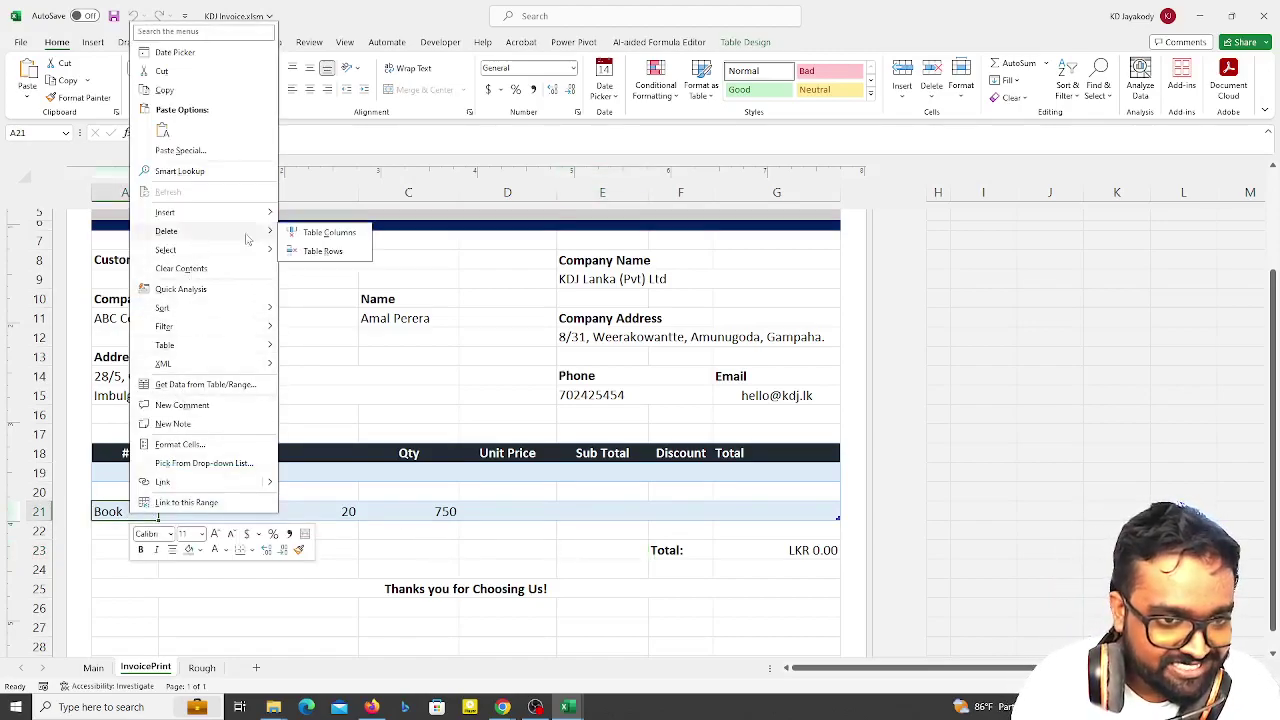
pyautogui.click(322, 251)
pyautogui.rightClick(134, 489)
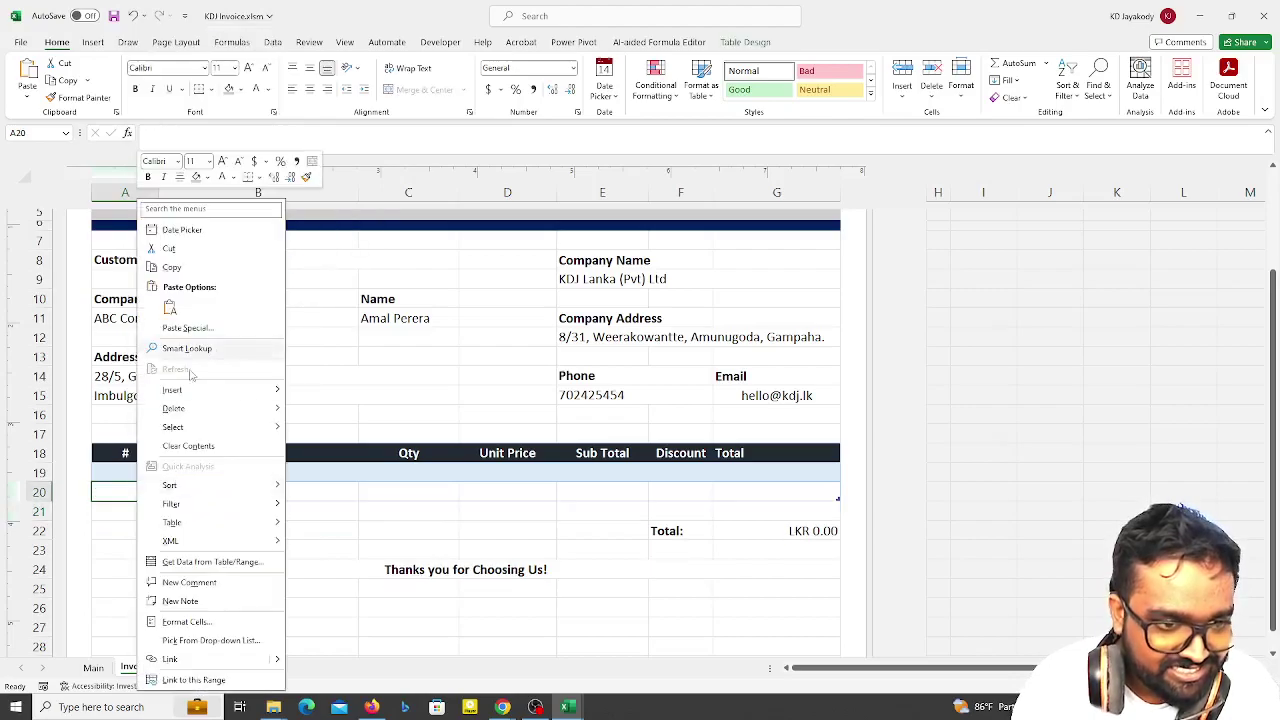
pyautogui.moveTo(240, 409)
pyautogui.click(322, 427)
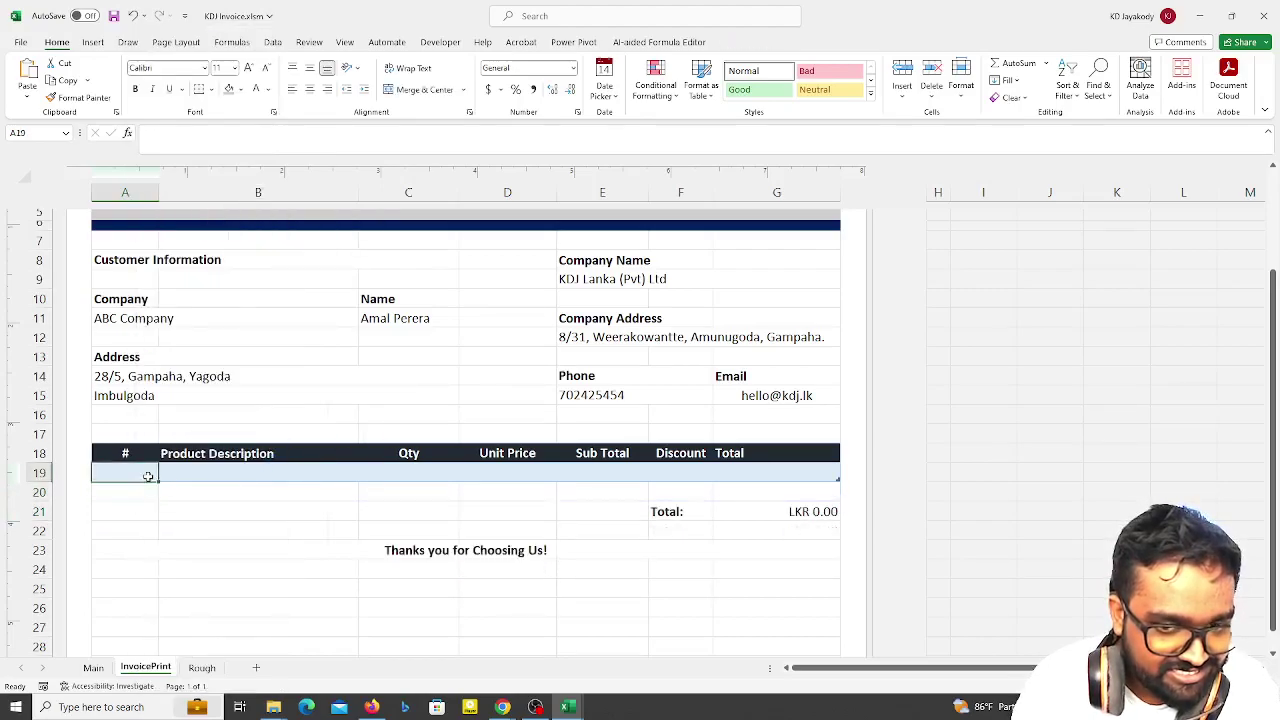
pyautogui.click(93, 668)
pyautogui.click(297, 558)
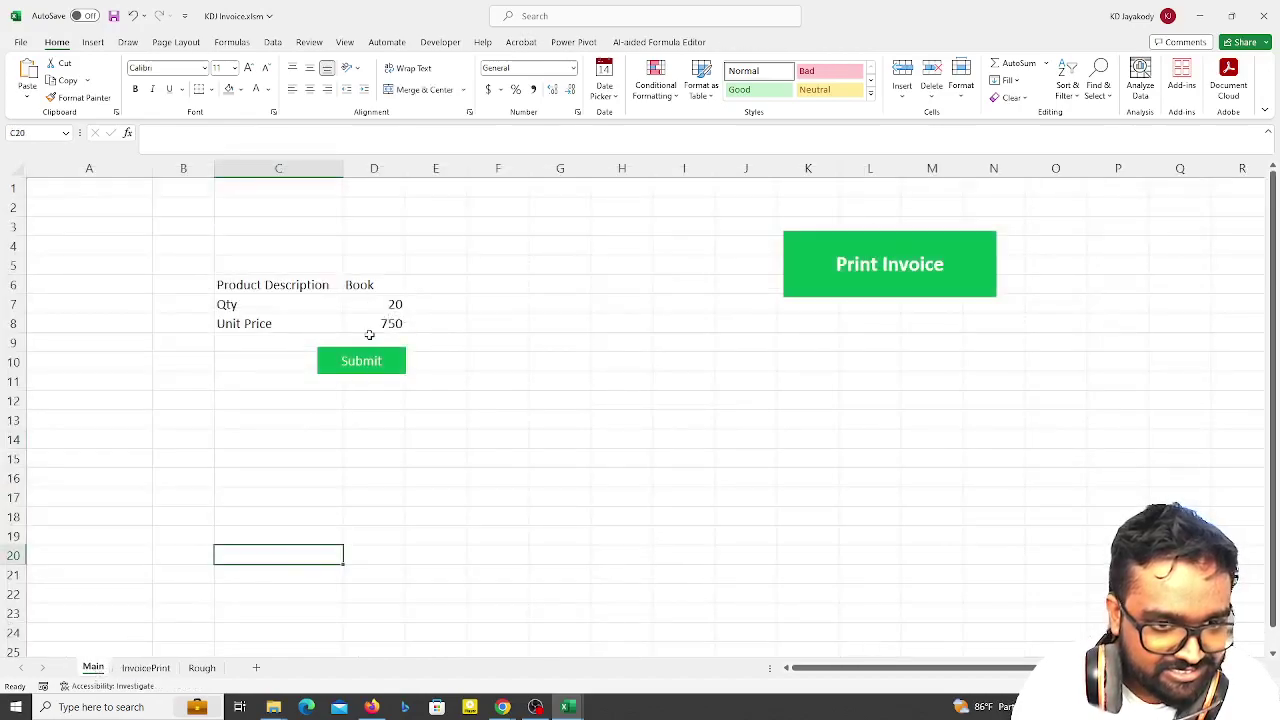
pyautogui.click(381, 306)
pyautogui.write('60')
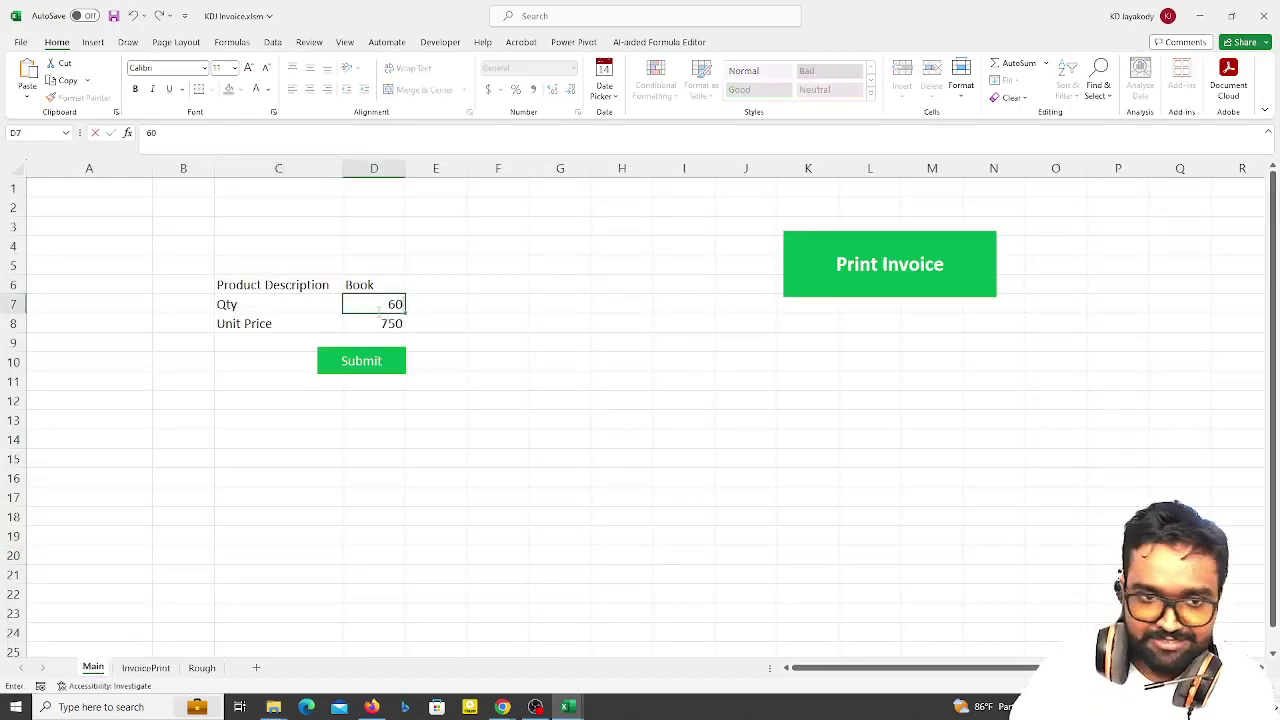
pyautogui.press('Return')
pyautogui.click(358, 361)
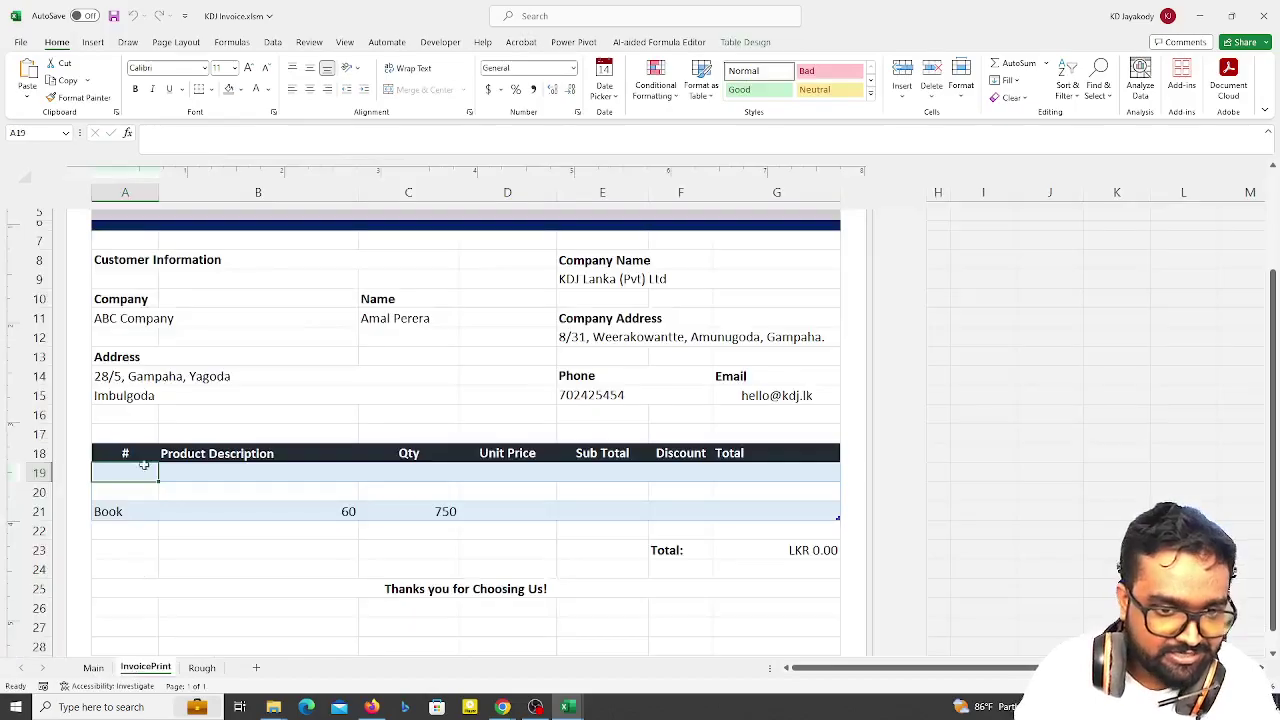
pyautogui.click(340, 530)
pyautogui.moveTo(430, 511); pyautogui.dragTo(430, 492)
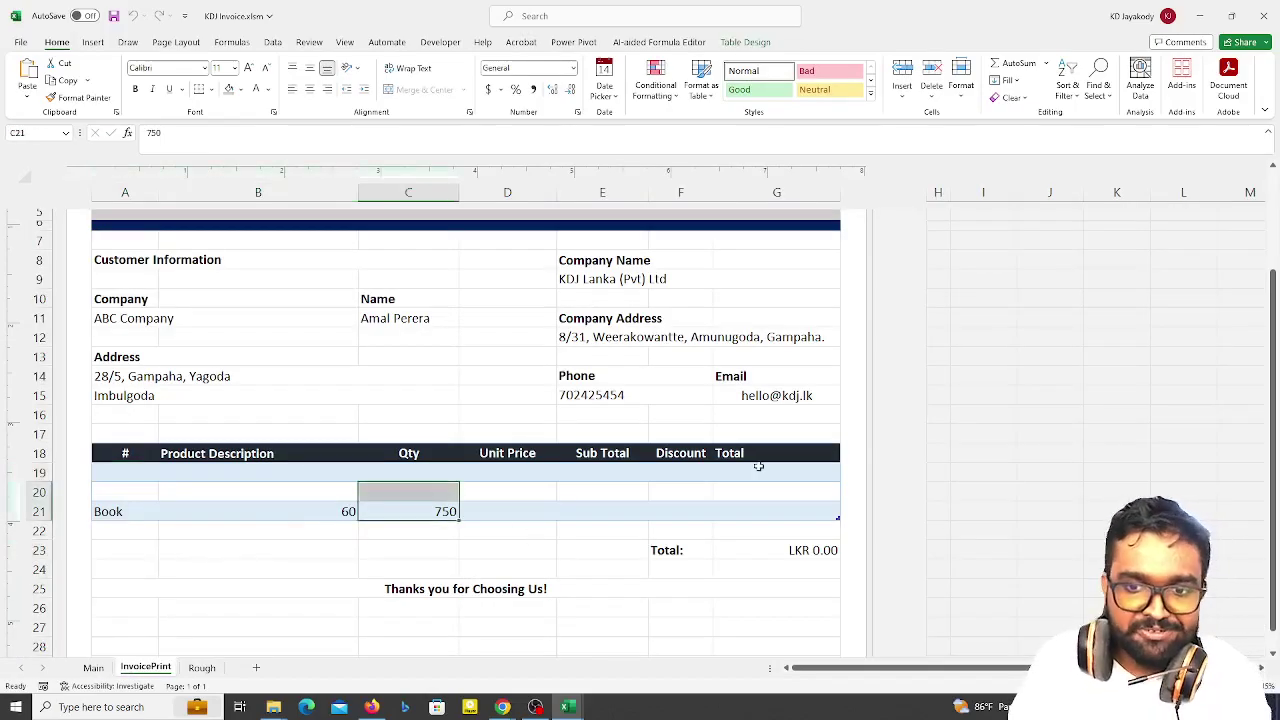
pyautogui.click(680, 491)
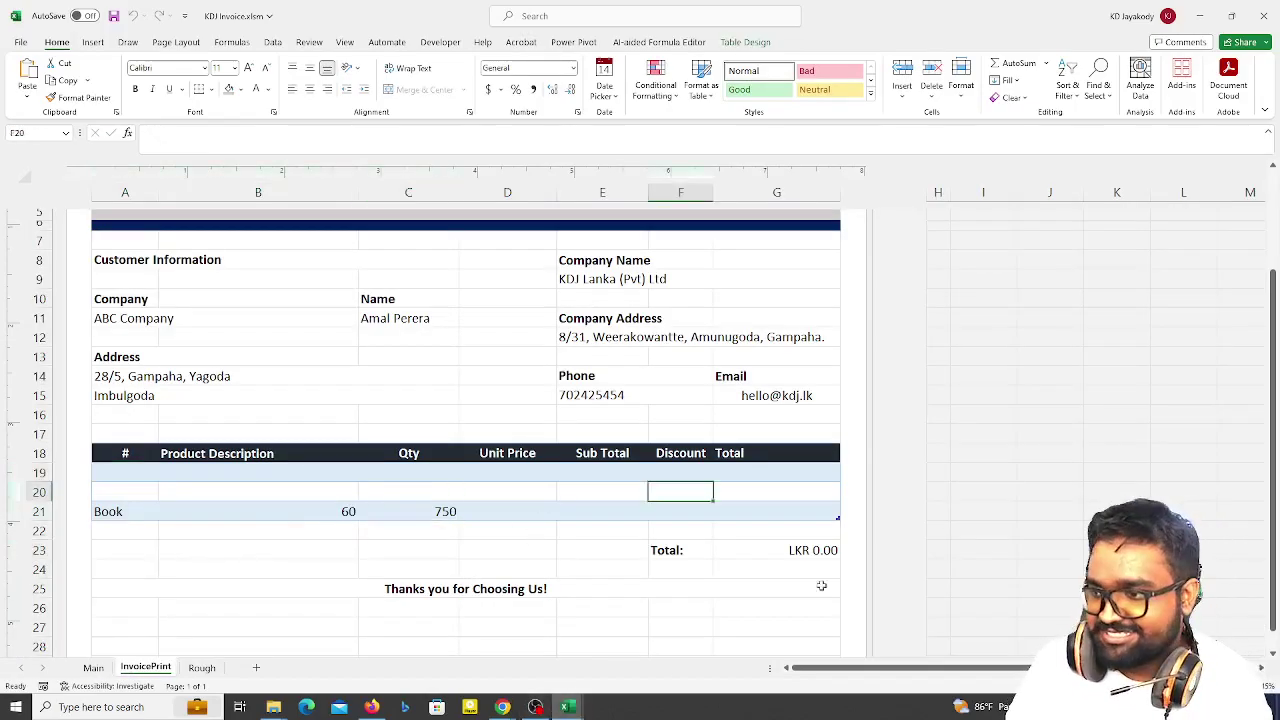
pyautogui.click(583, 708)
pyautogui.click(509, 603)
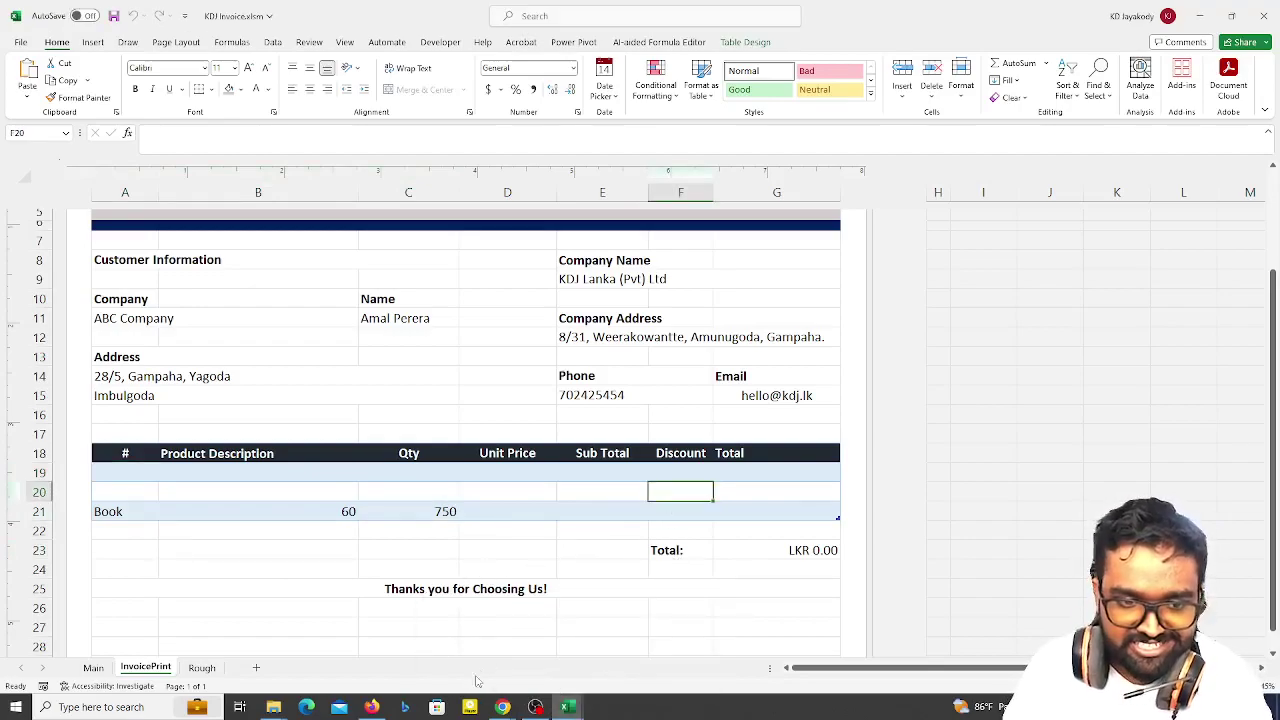
pyautogui.click(512, 706)
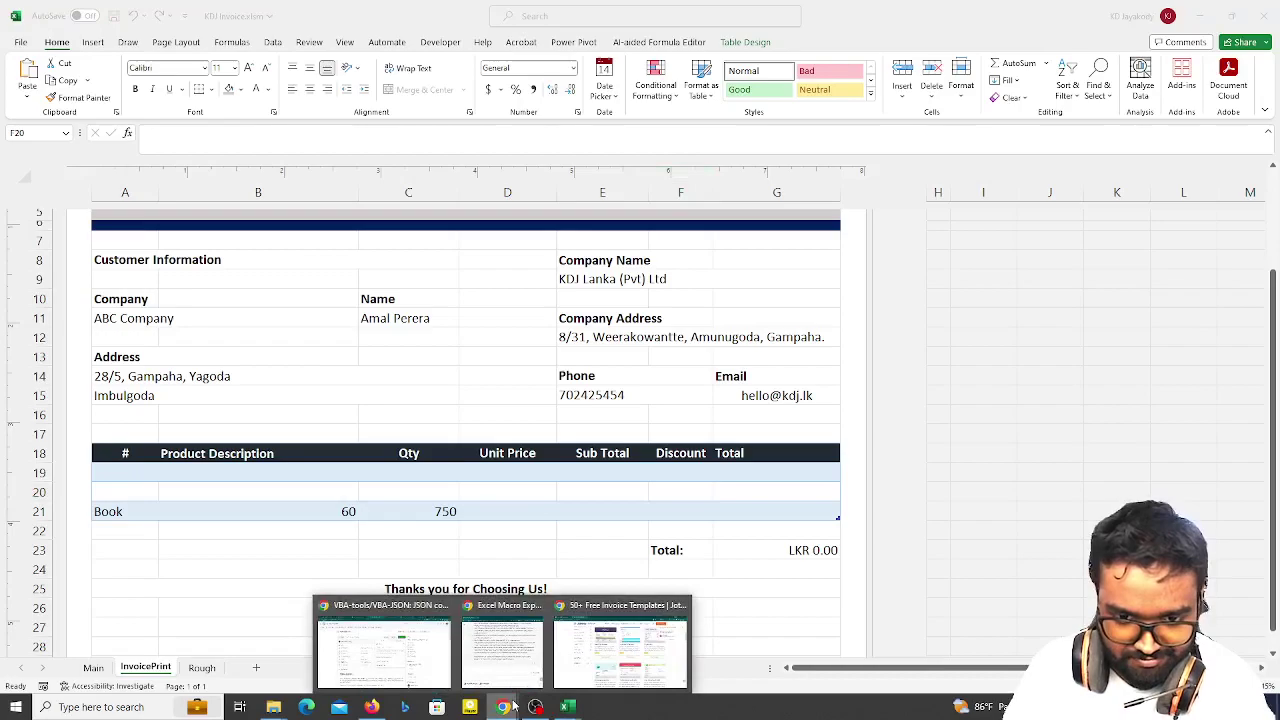
# - Start a ChatGPT reply saying the revised macro now works, then return to Excel
pyautogui.click(371, 706)
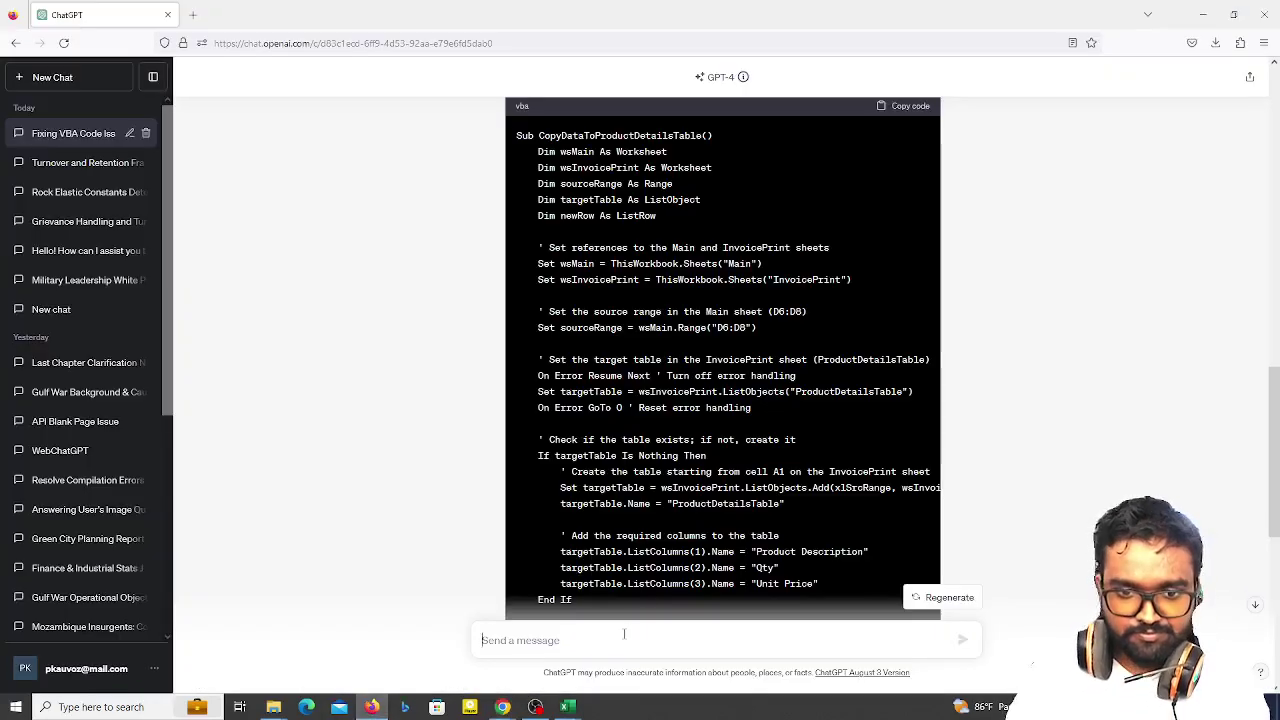
pyautogui.click(624, 634)
pyautogui.write('now this')
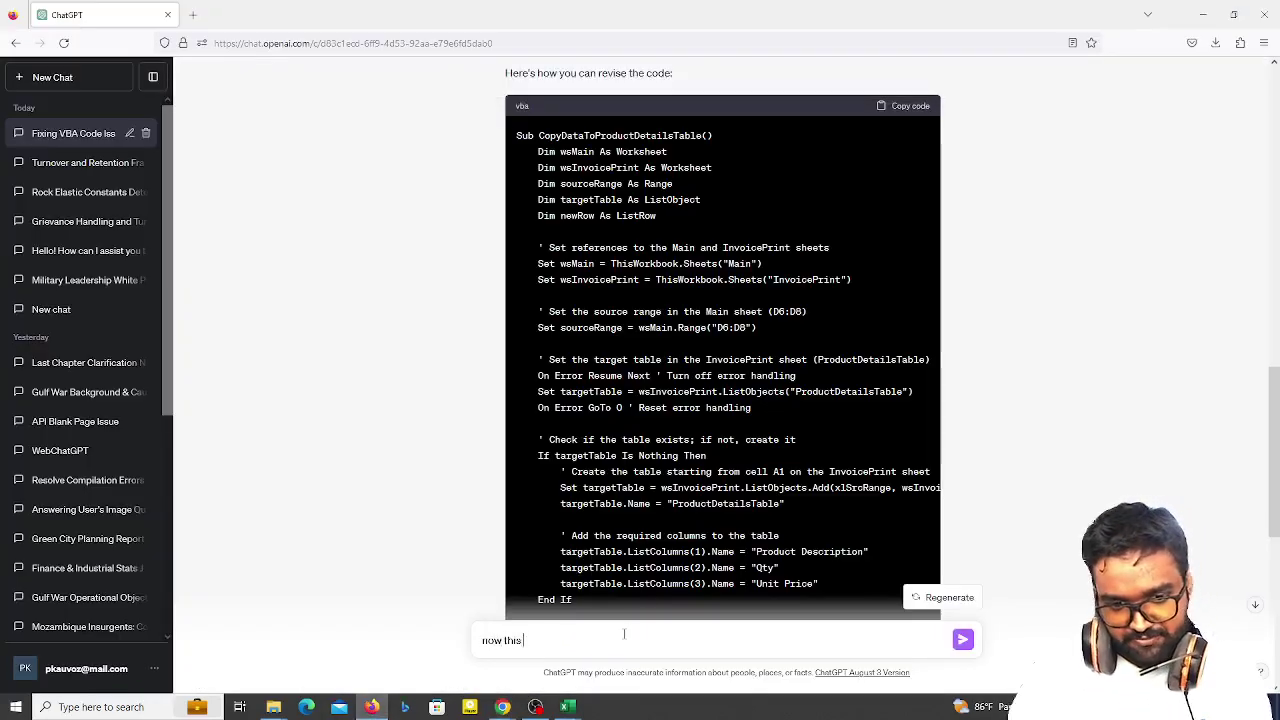
pyautogui.write(' works, but')
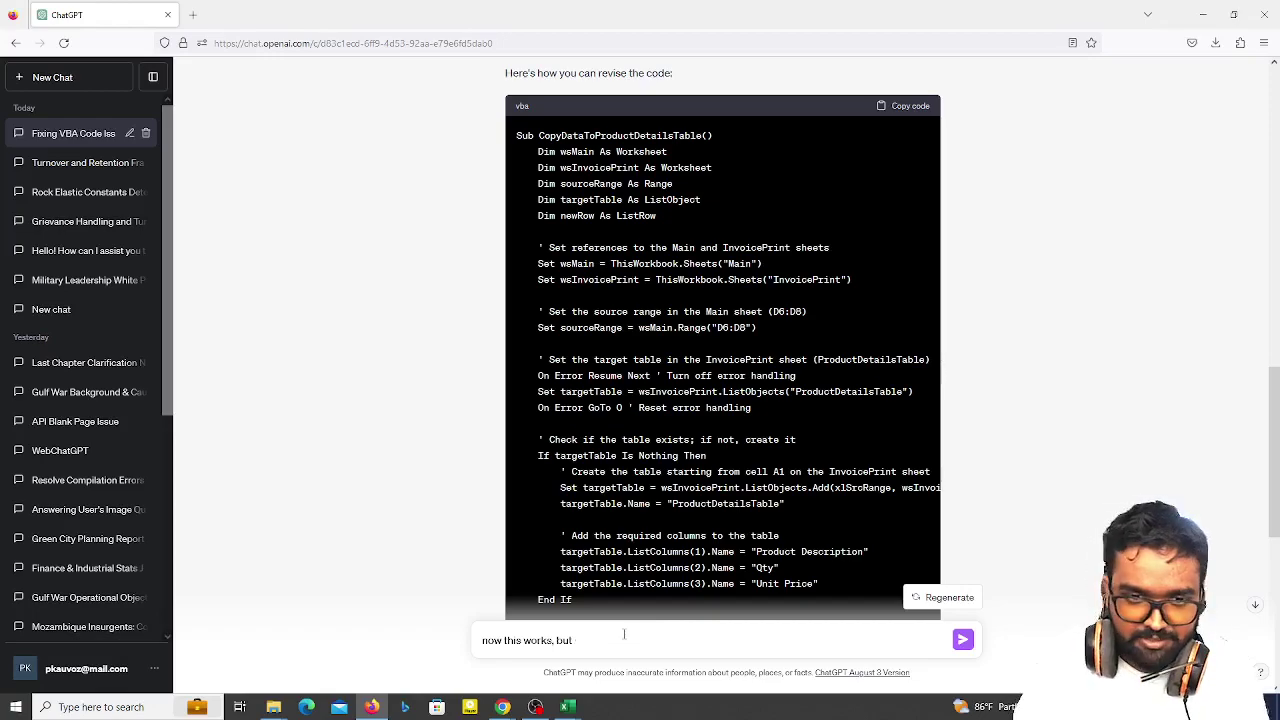
pyautogui.hotkey('alt', 'Tab')
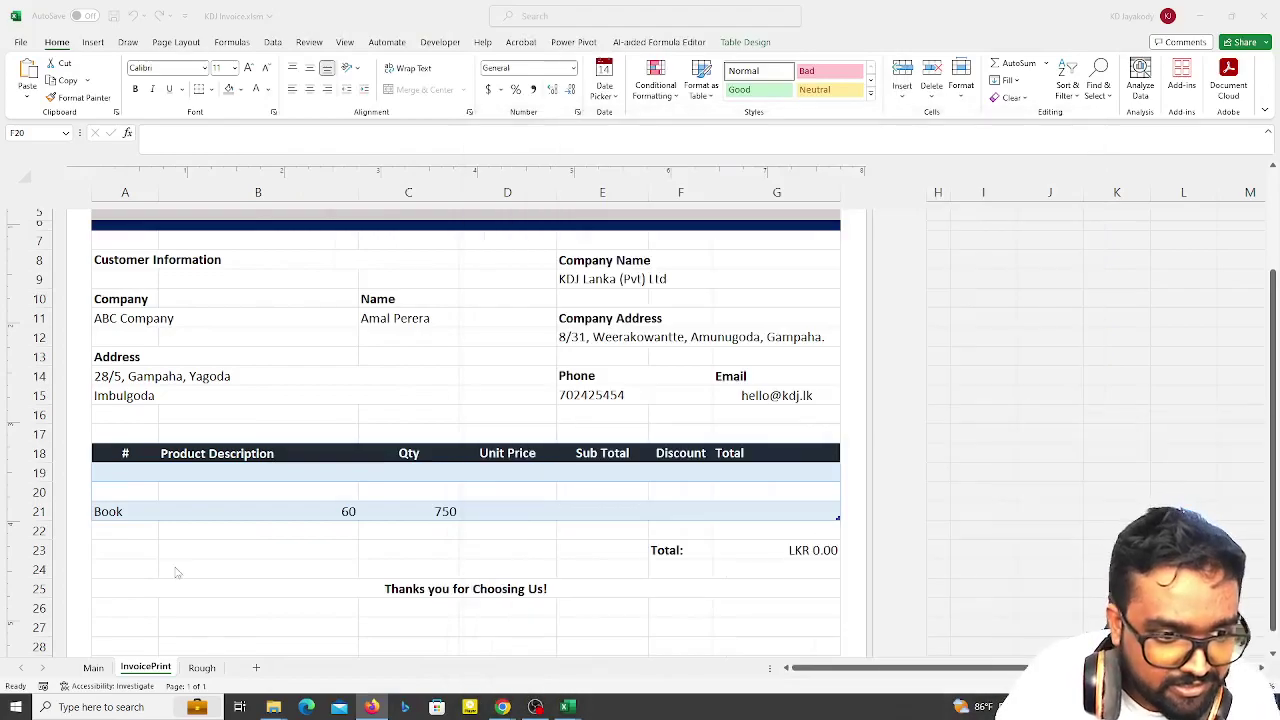
# - Inspect cells A19–B21 to see which columns hold Book and 60, then switch to ChatGPT
pyautogui.click(165, 511)
pyautogui.click(143, 511)
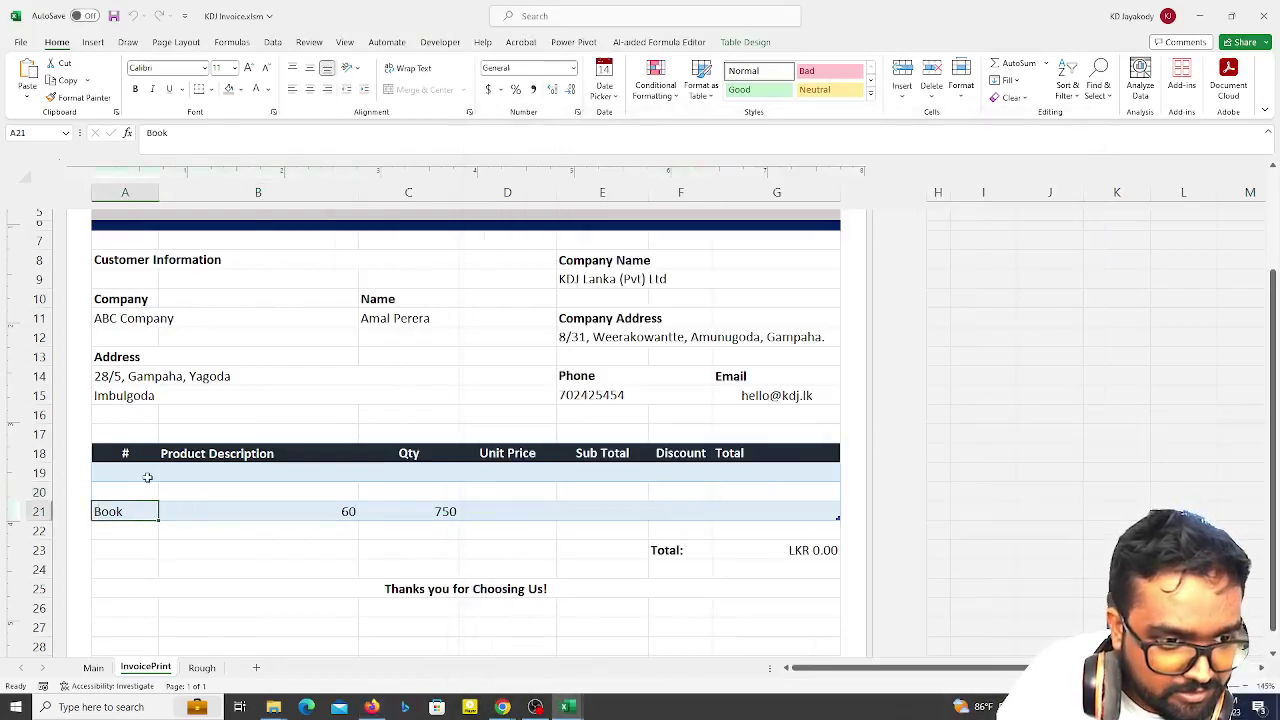
pyautogui.click(157, 471)
pyautogui.click(186, 466)
pyautogui.click(151, 509)
pyautogui.click(180, 509)
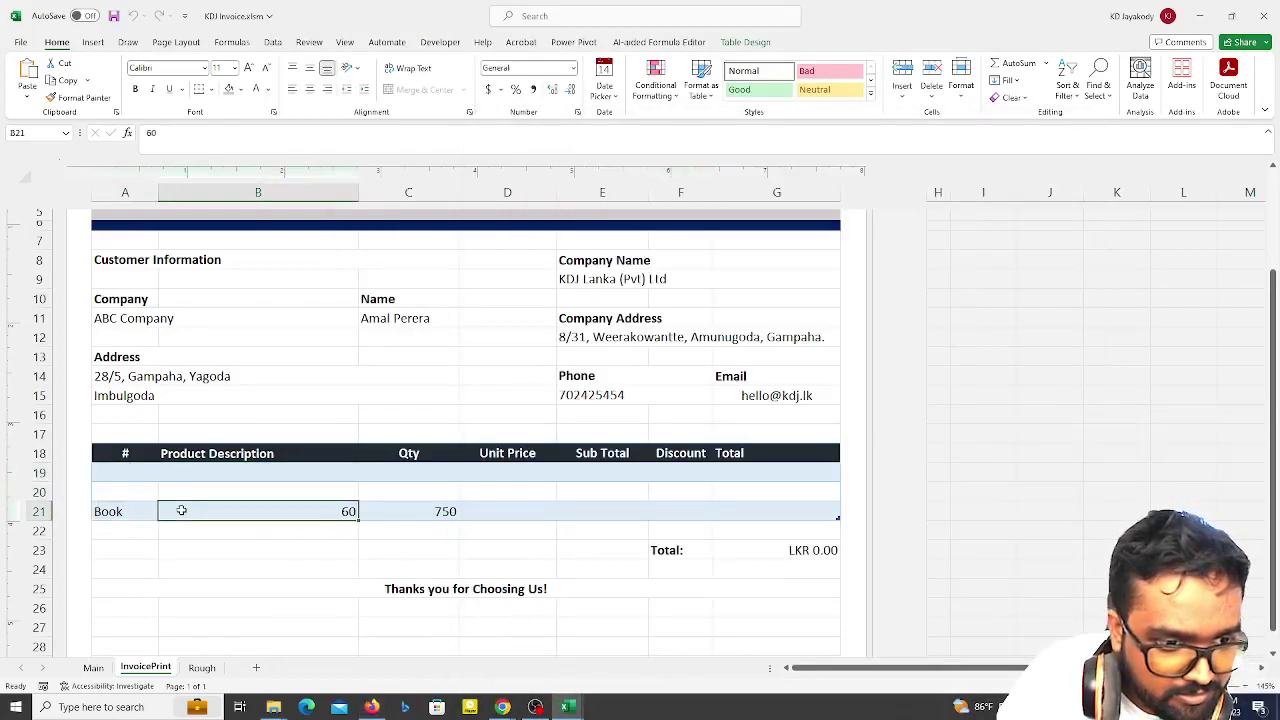
pyautogui.hotkey('alt', 'Tab')
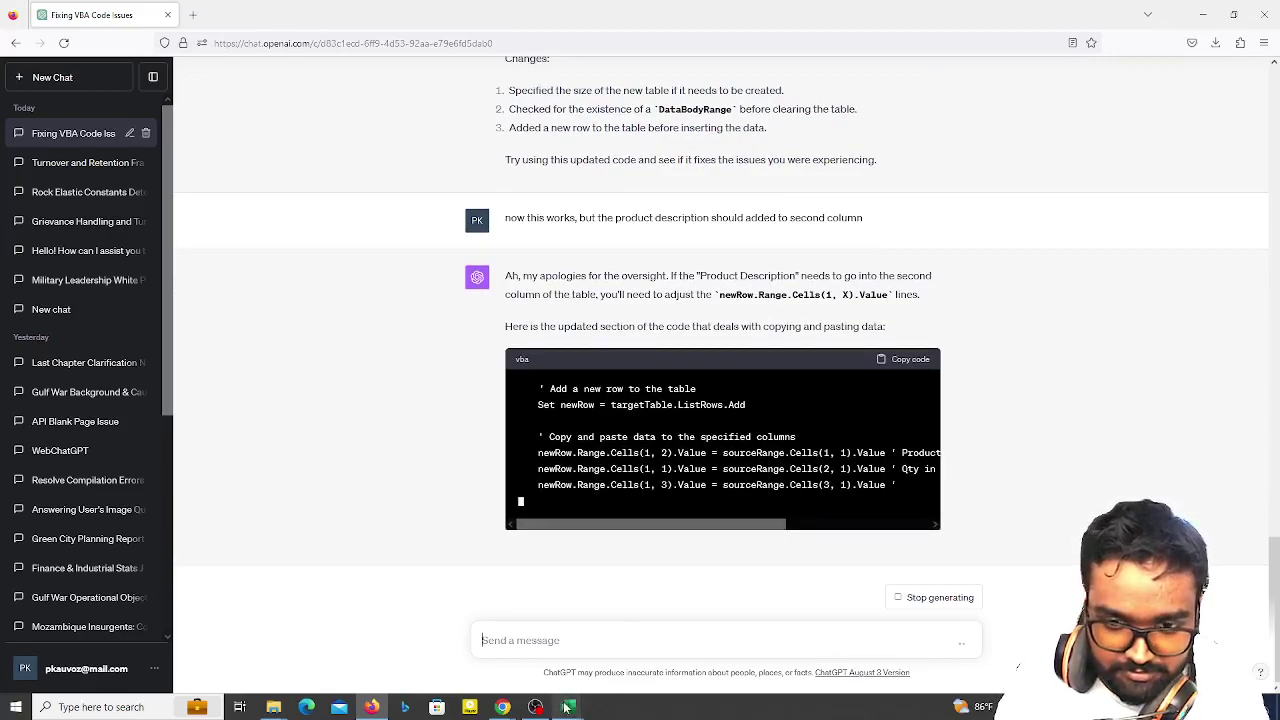
# - Copy ChatGPT's revised code lines that send Product Description to Cells(1, 2)
pyautogui.moveTo(764, 526); pyautogui.dragTo(860, 526)
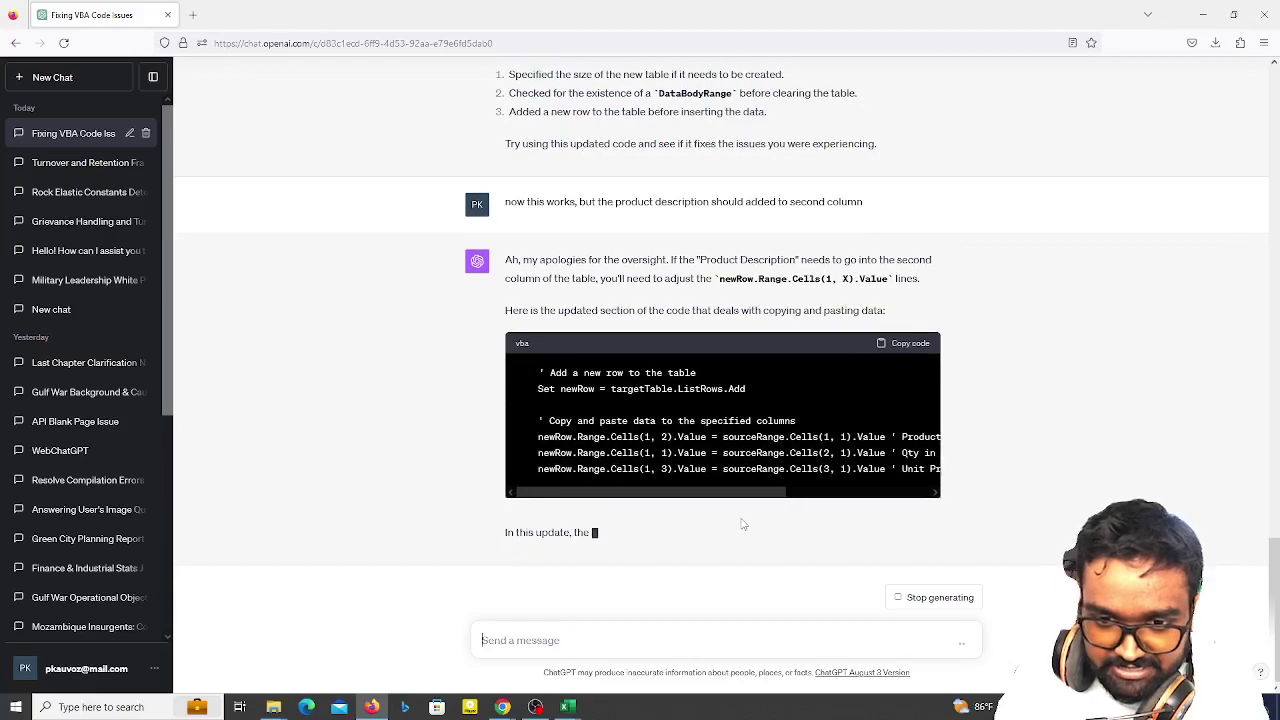
pyautogui.hscroll(5, 824, 474)
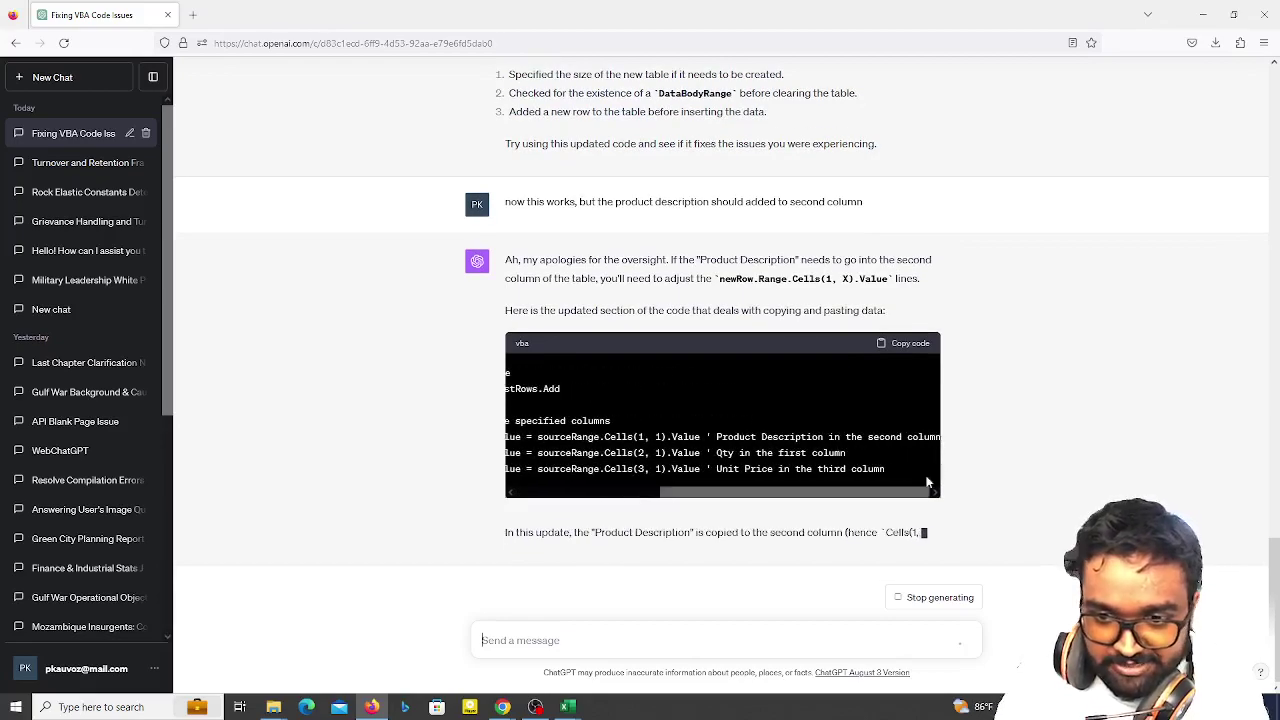
pyautogui.moveTo(538, 358); pyautogui.dragTo(1030, 483)
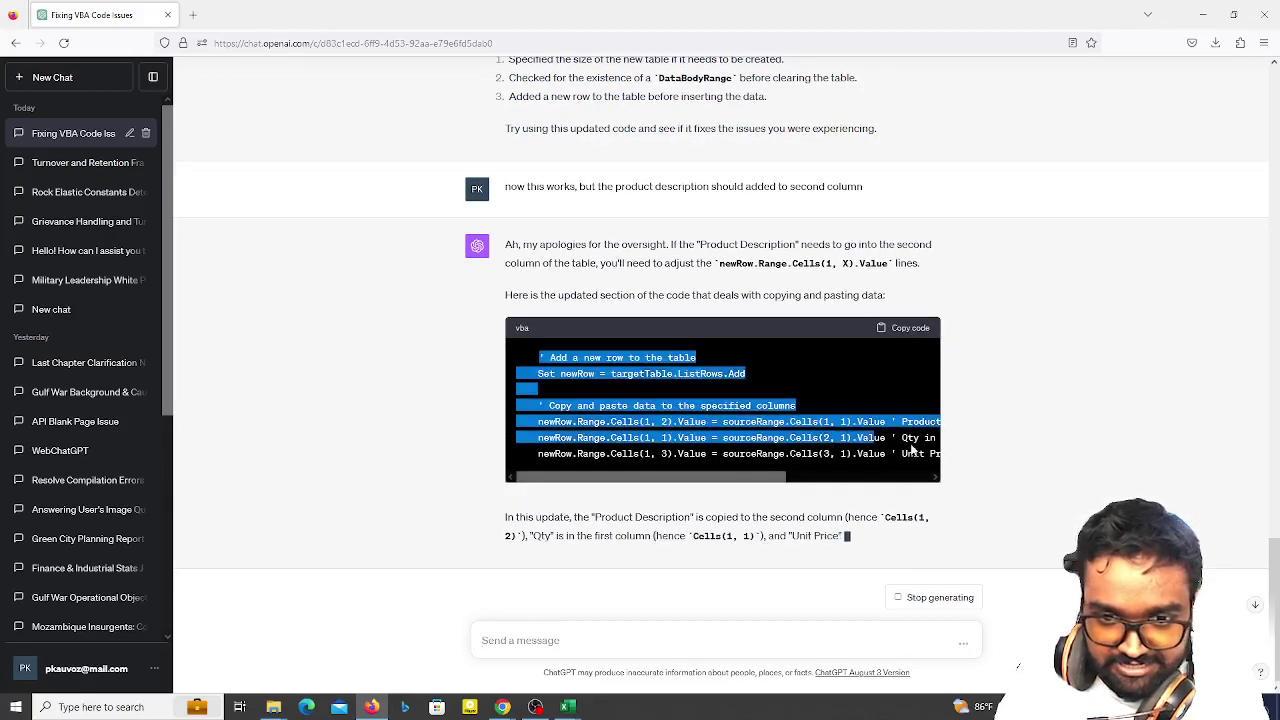
pyautogui.rightClick(860, 447)
pyautogui.click(880, 455)
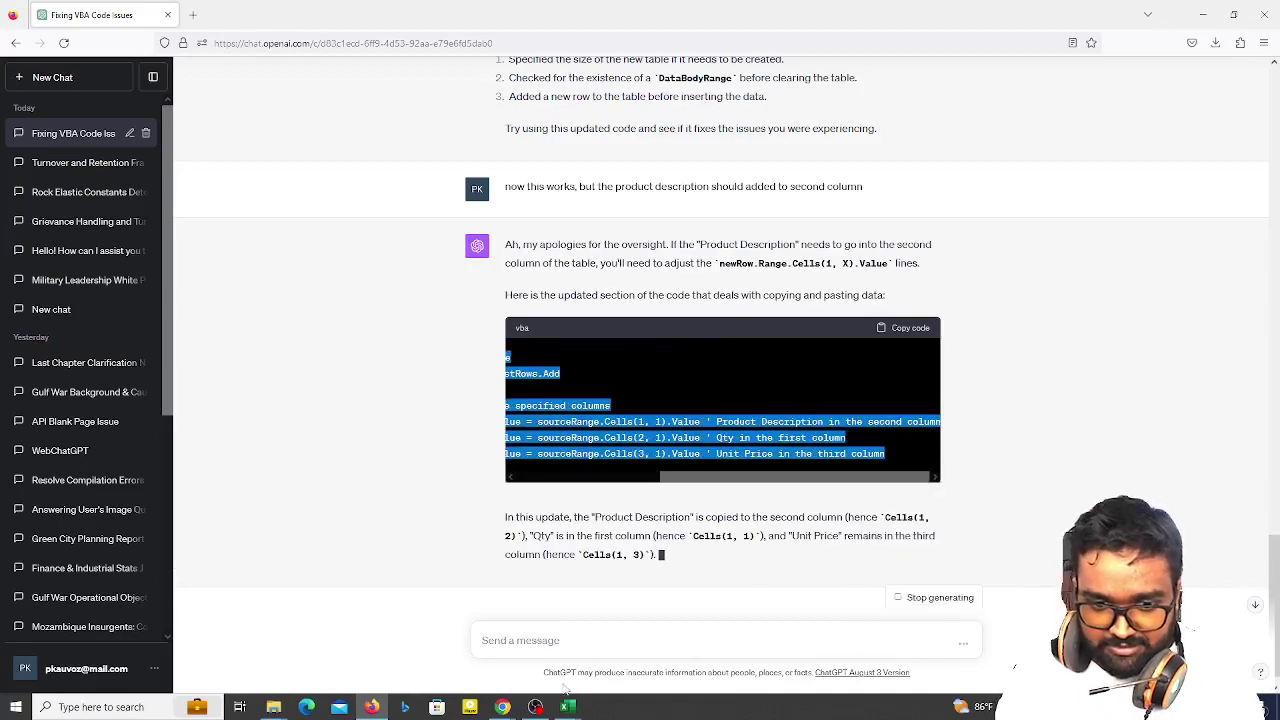
pyautogui.click(566, 707)
# - Paste the revised copy lines over the old ones in Module3 and close the VBA editor
pyautogui.click(636, 661)
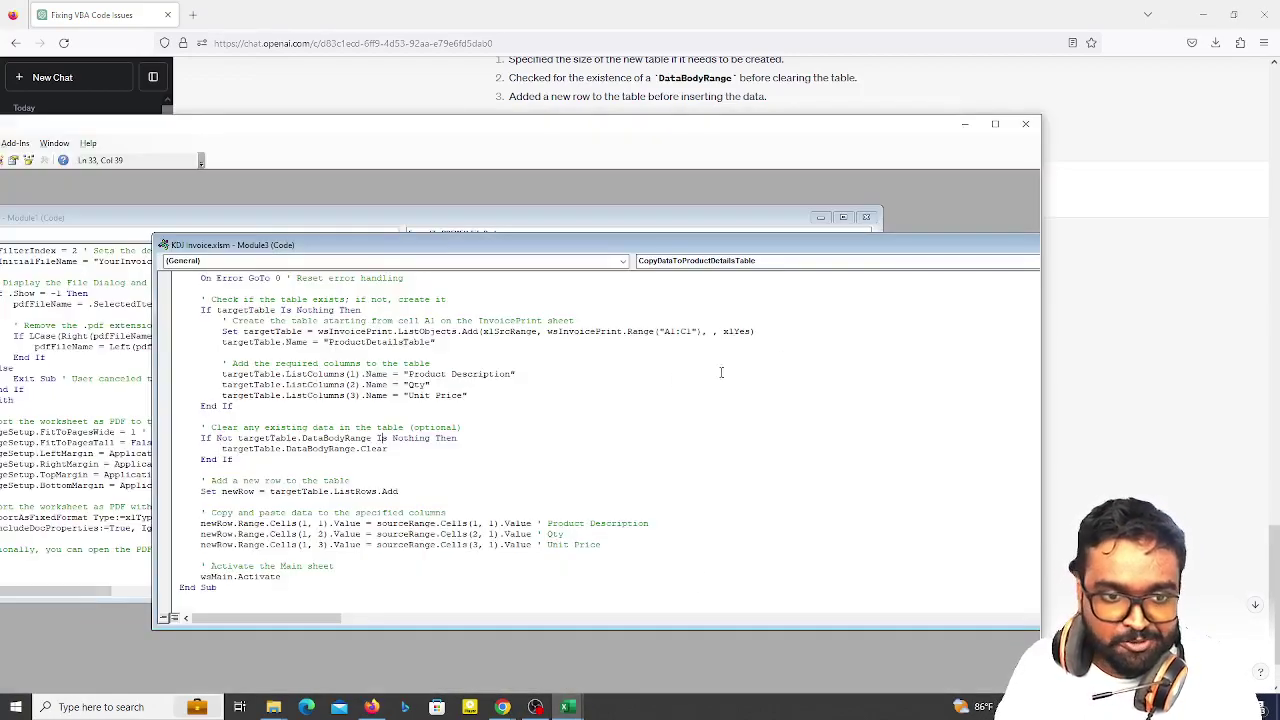
pyautogui.moveTo(600, 544); pyautogui.dragTo(200, 479)
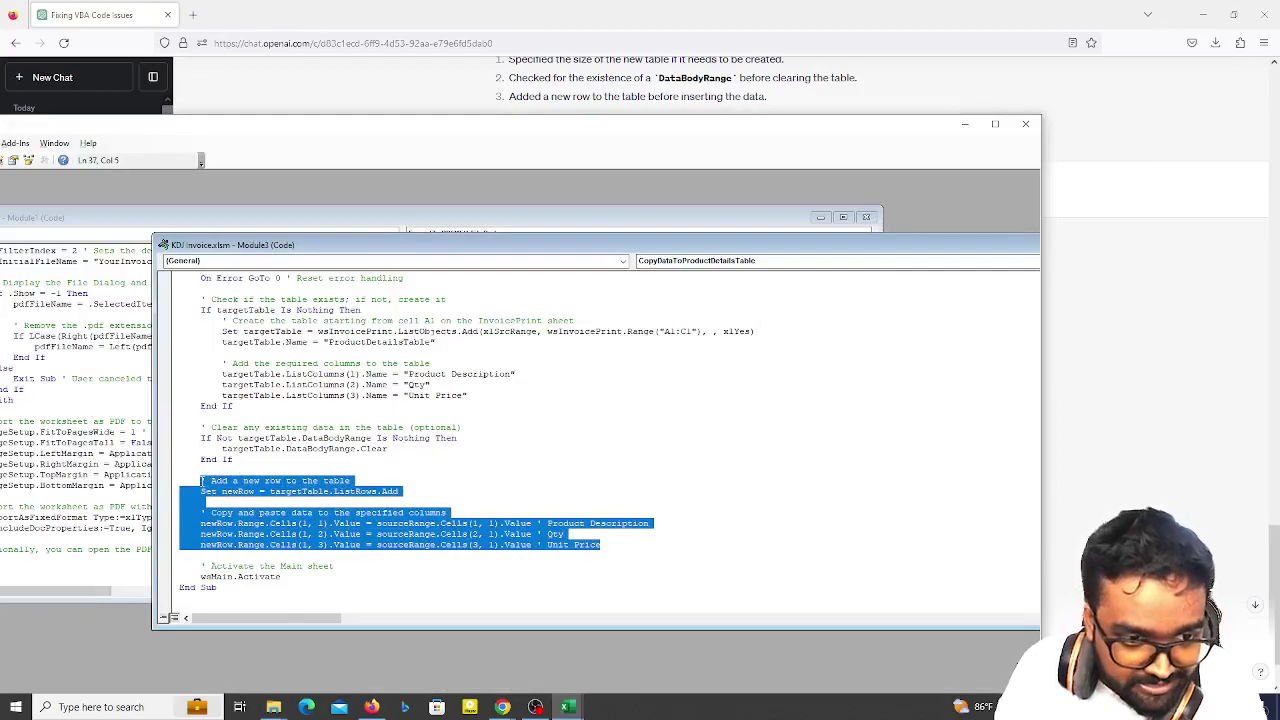
pyautogui.hotkey('ctrl', 'v')
pyautogui.scroll(-2, 414, 481)
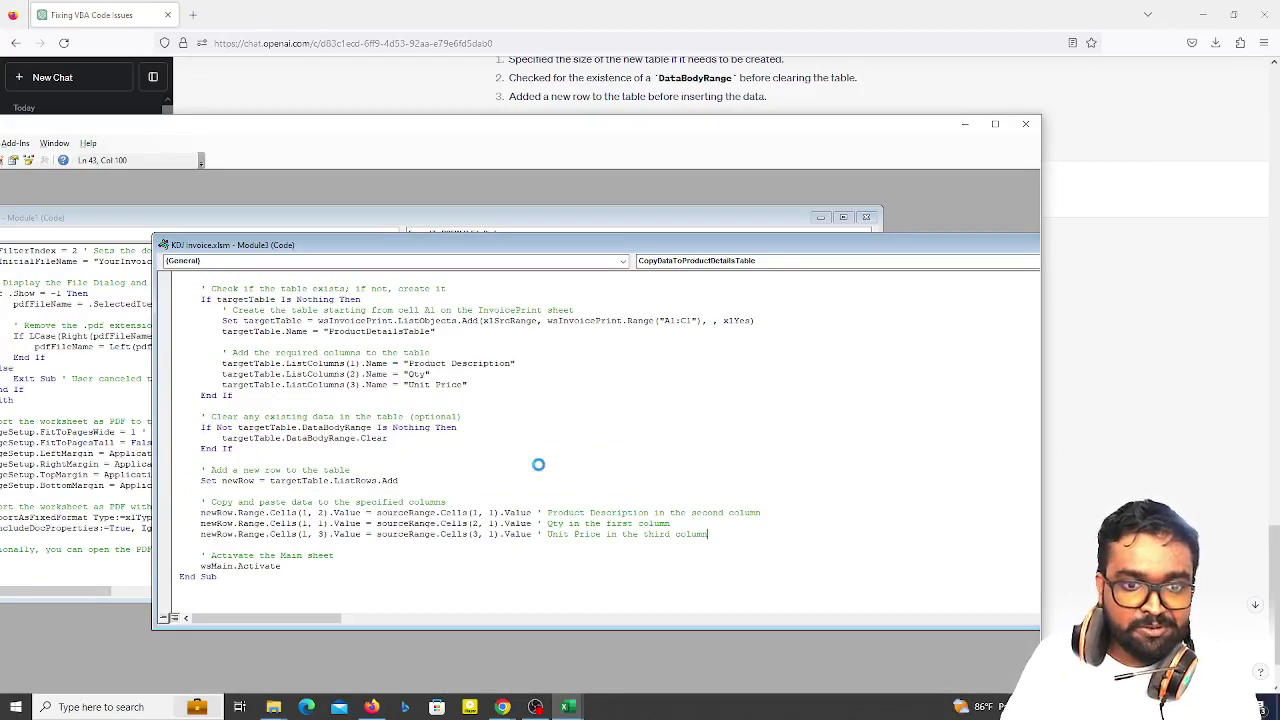
pyautogui.click(1025, 123)
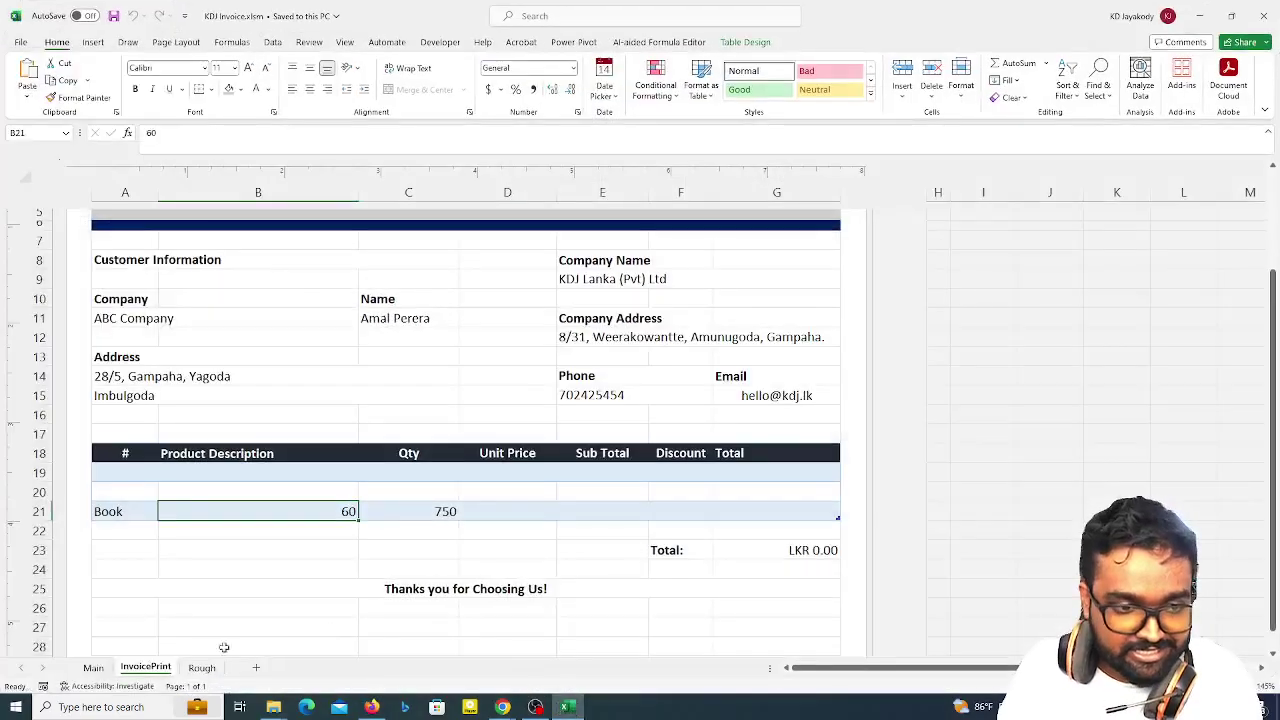
# - Delete invoice rows 20–21 from the InvoicePrint table
pyautogui.click(93, 668)
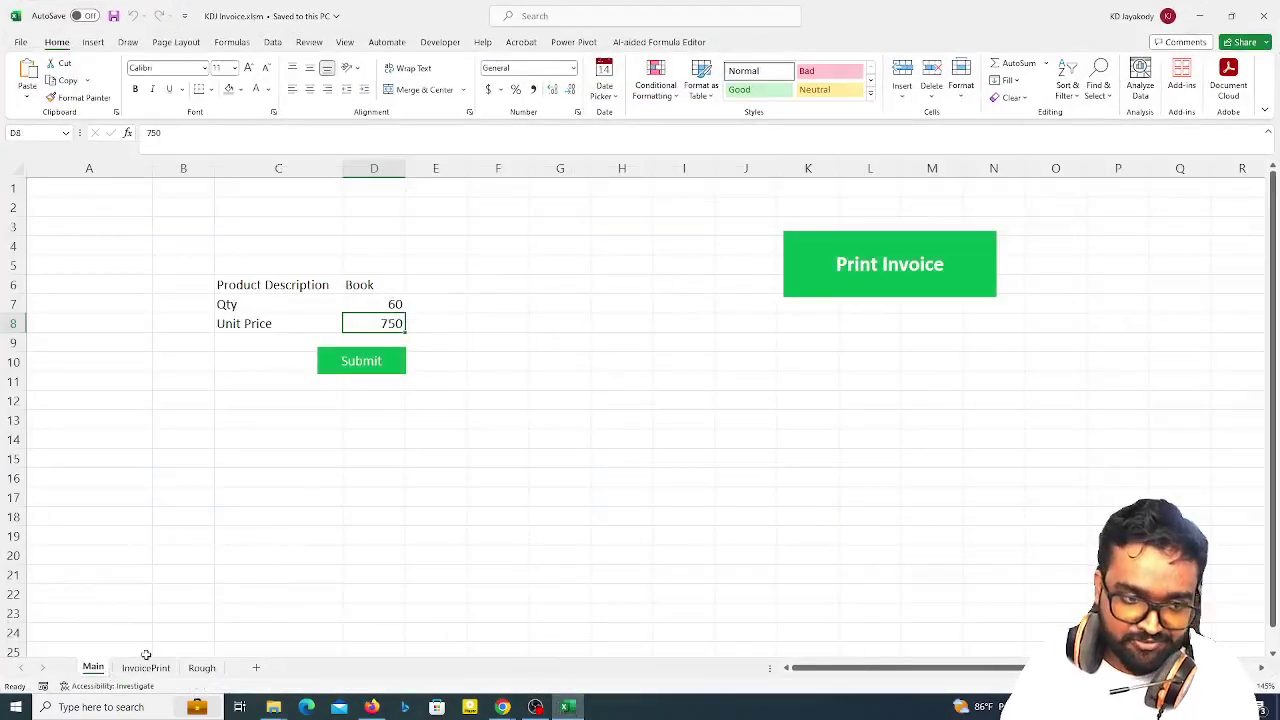
pyautogui.click(146, 667)
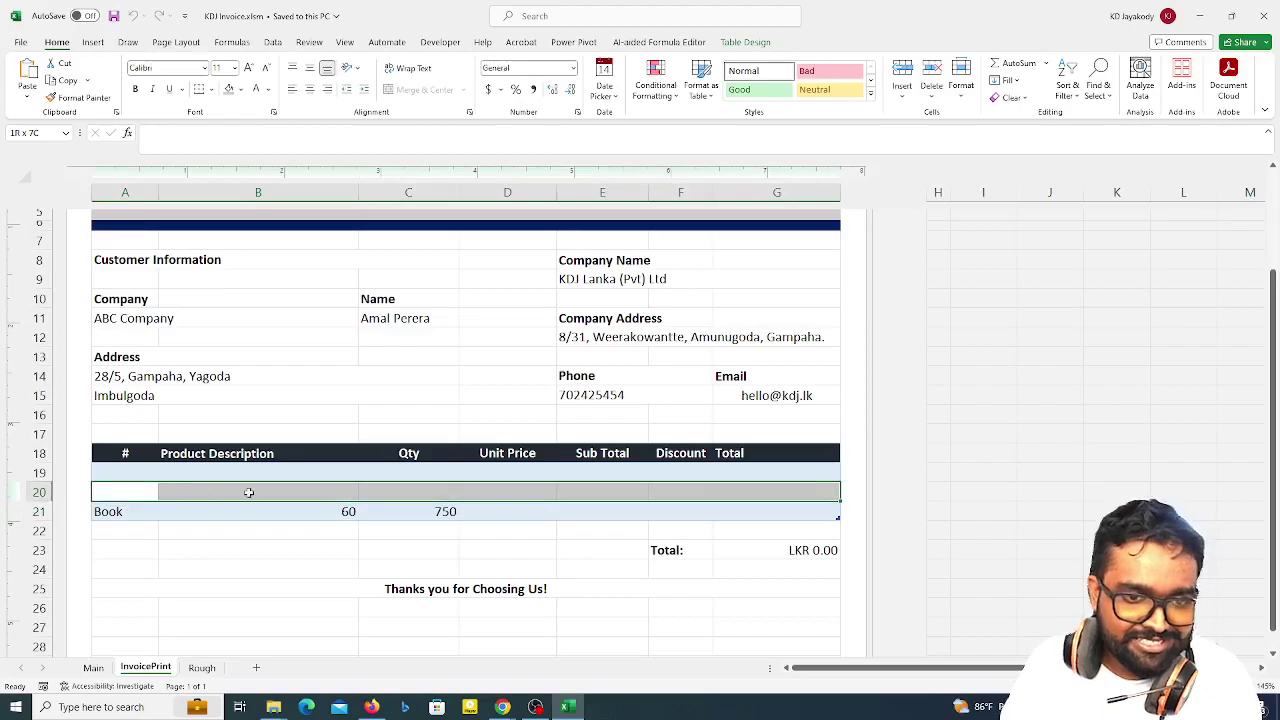
pyautogui.moveTo(97, 485); pyautogui.dragTo(714, 514)
pyautogui.rightClick(354, 520)
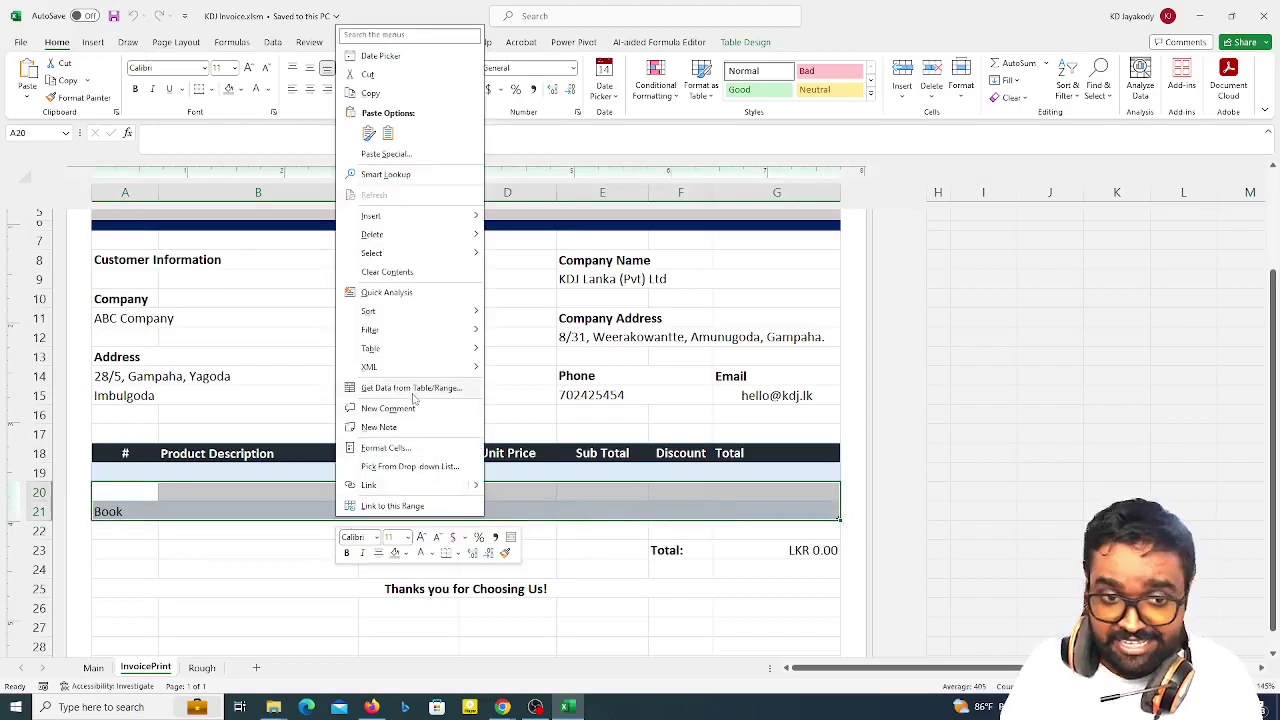
pyautogui.moveTo(397, 240)
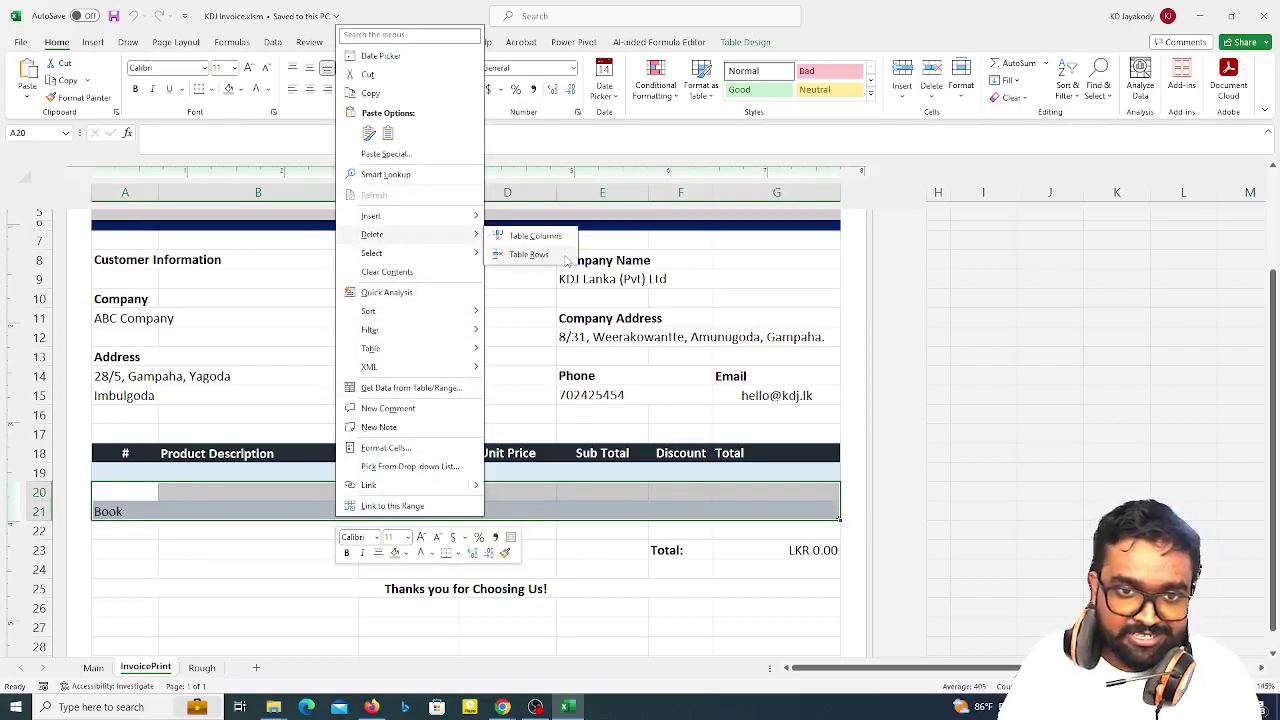
pyautogui.click(520, 254)
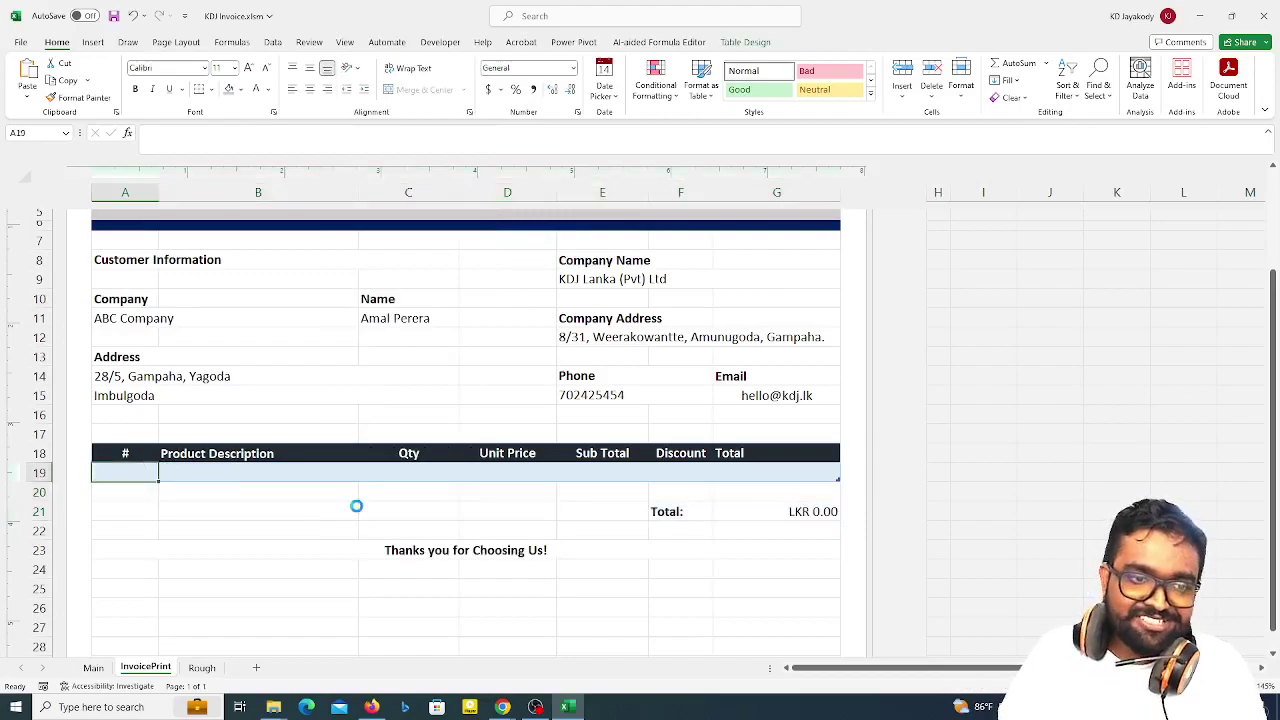
# - Resubmit the Book entry from the Main sheet and check the new invoice line
pyautogui.click(94, 667)
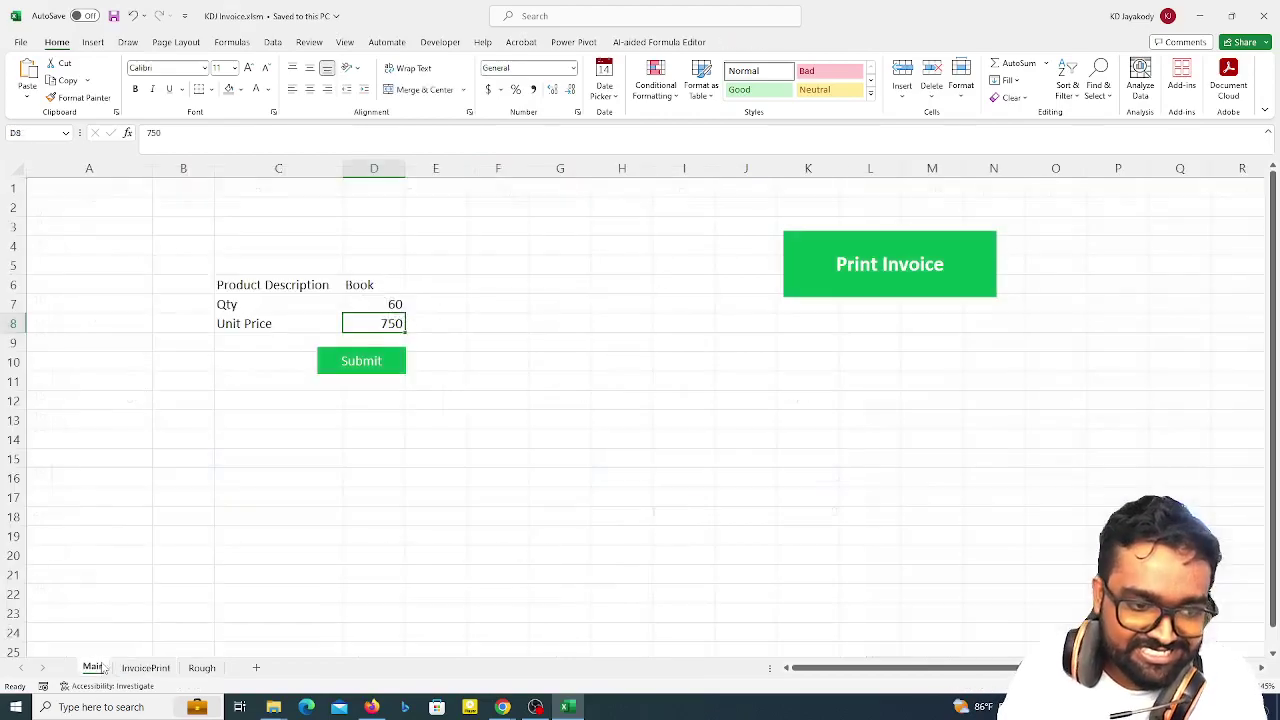
pyautogui.click(294, 544)
pyautogui.click(364, 361)
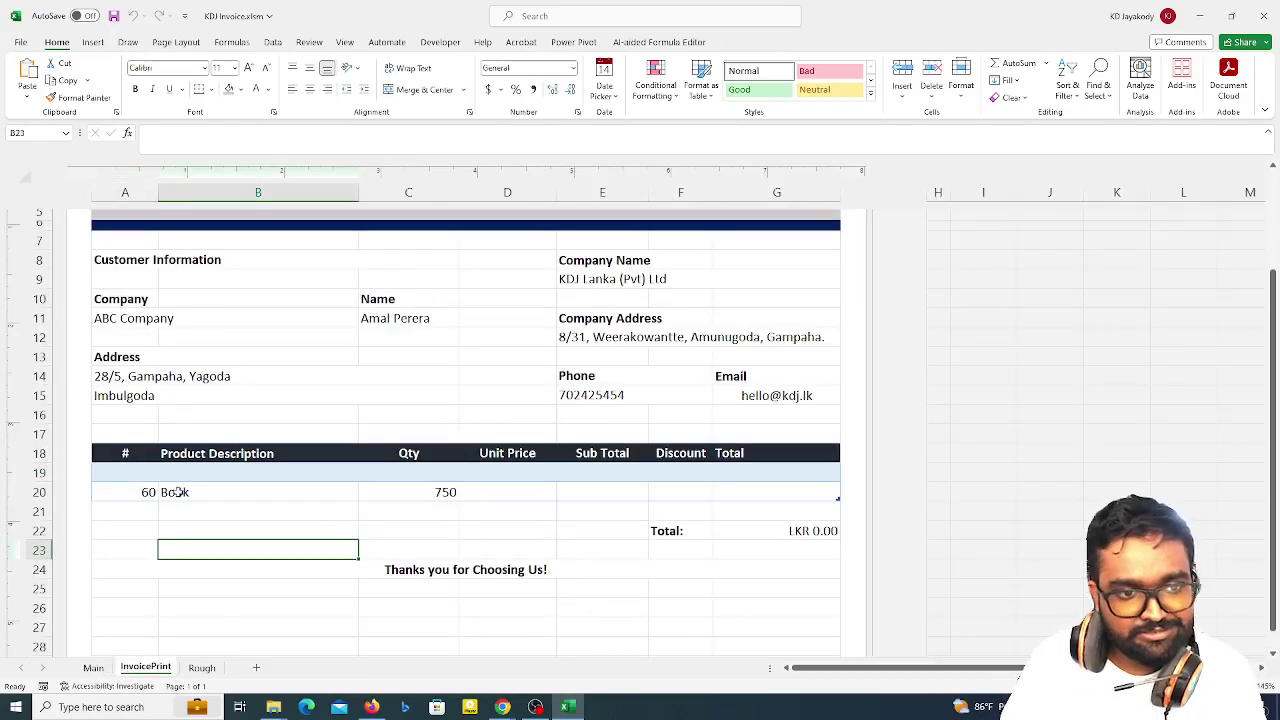
pyautogui.click(257, 500)
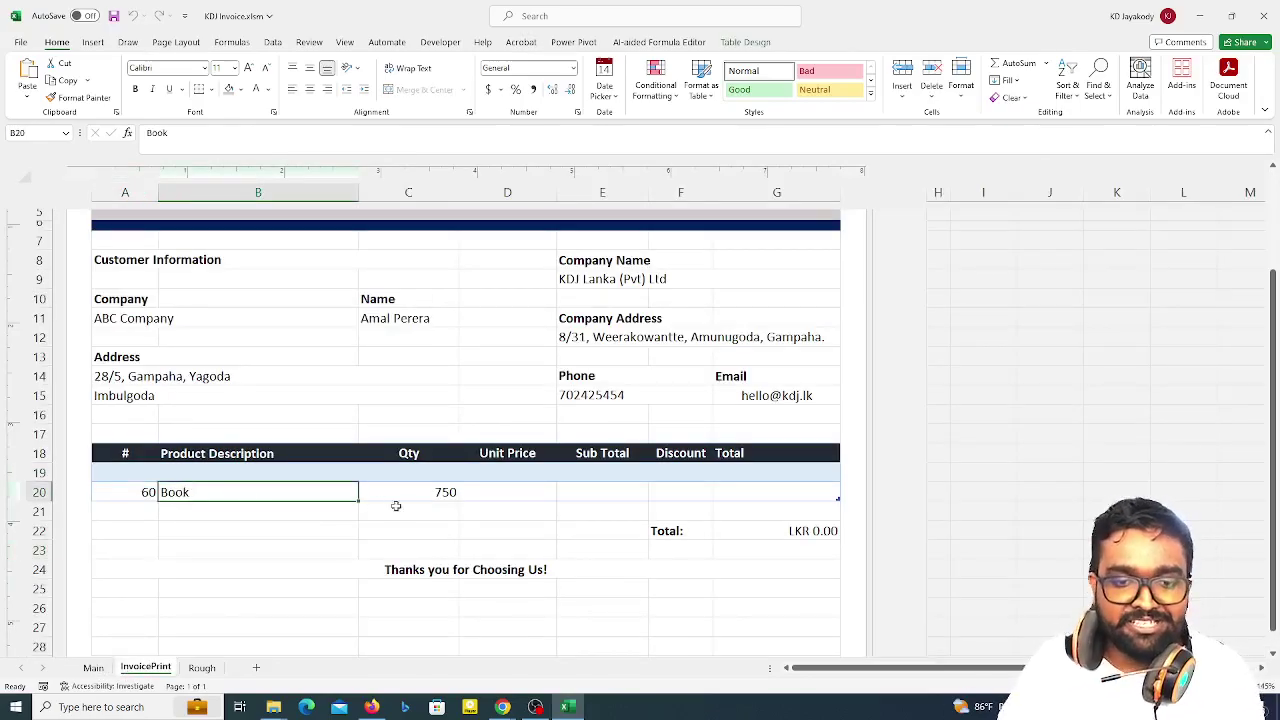
pyautogui.click(567, 706)
pyautogui.click(567, 706)
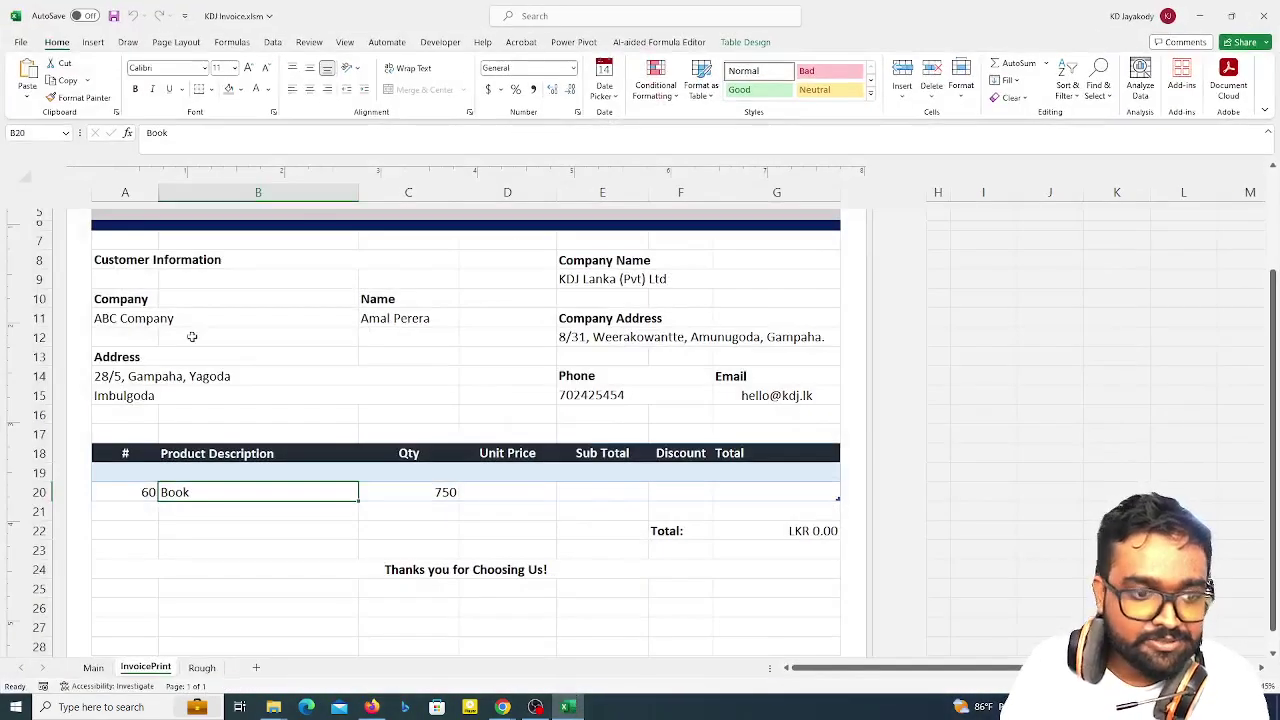
# - Edit the macro's Cells column indexes so Qty goes to column 3 and Unit Price to column 4
pyautogui.click(440, 42)
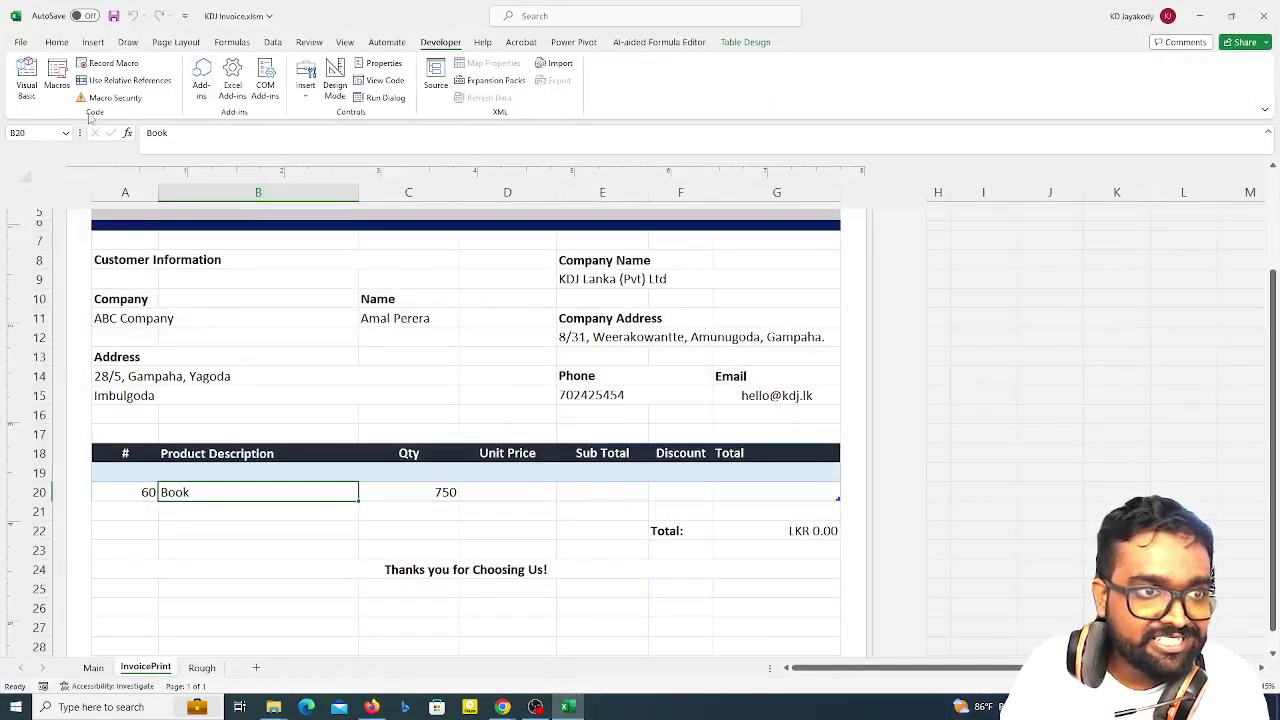
pyautogui.click(26, 80)
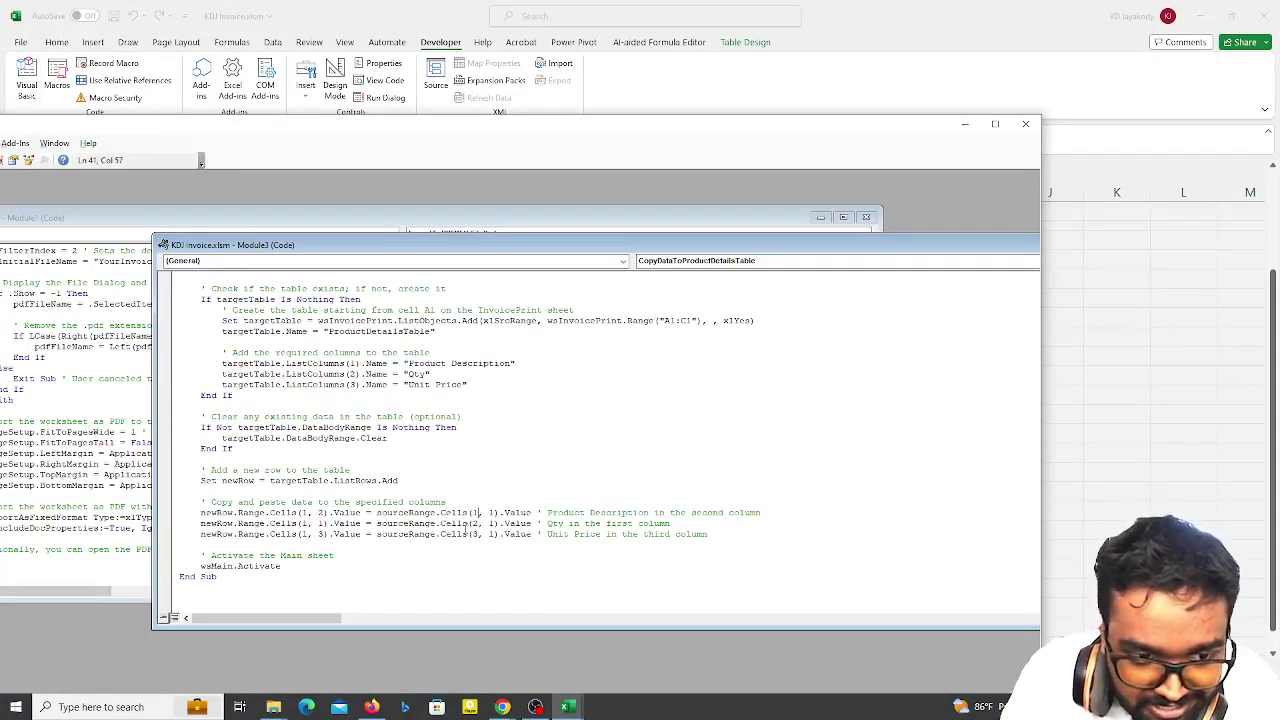
pyautogui.press('Right')
pyautogui.press('Right')
pyautogui.press('Right')
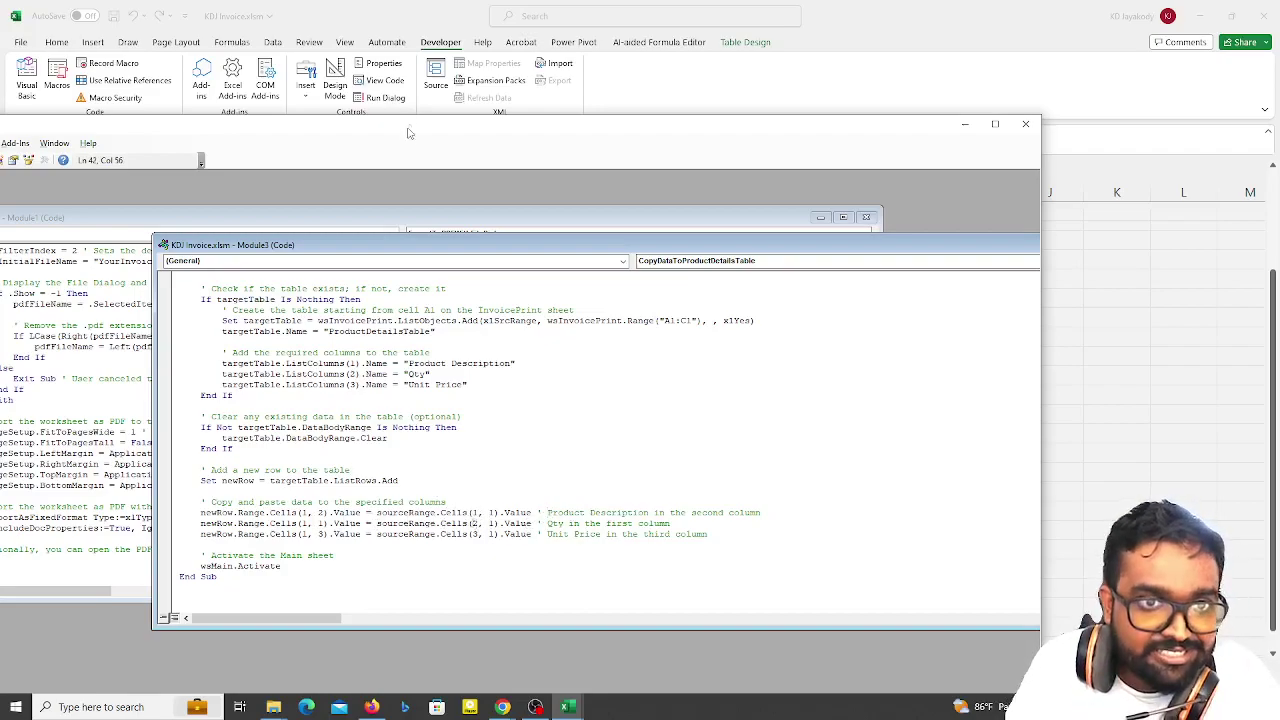
pyautogui.moveTo(406, 128)
pyautogui.mouseDown()
pyautogui.moveTo(1218, 56)
pyautogui.moveTo(734, 34)
pyautogui.mouseUp()
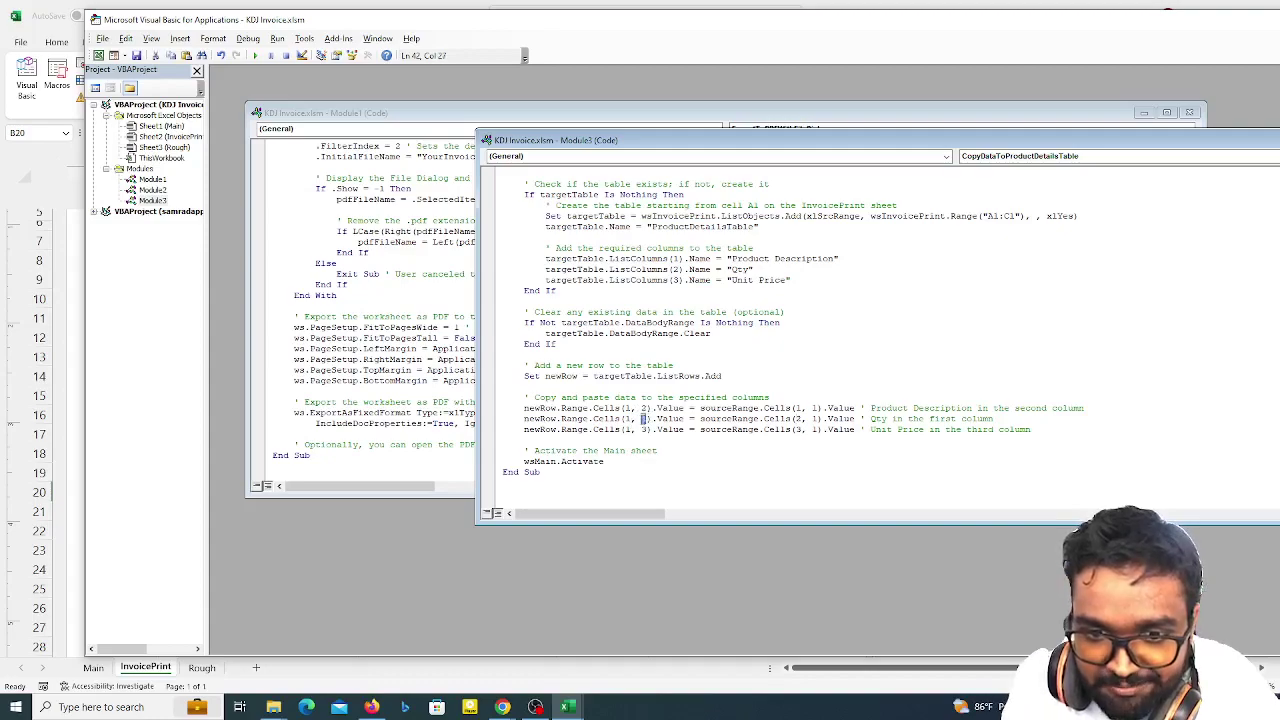
pyautogui.write('3')
pyautogui.press('Down')
pyautogui.press('BackSpace')
pyautogui.write('4')
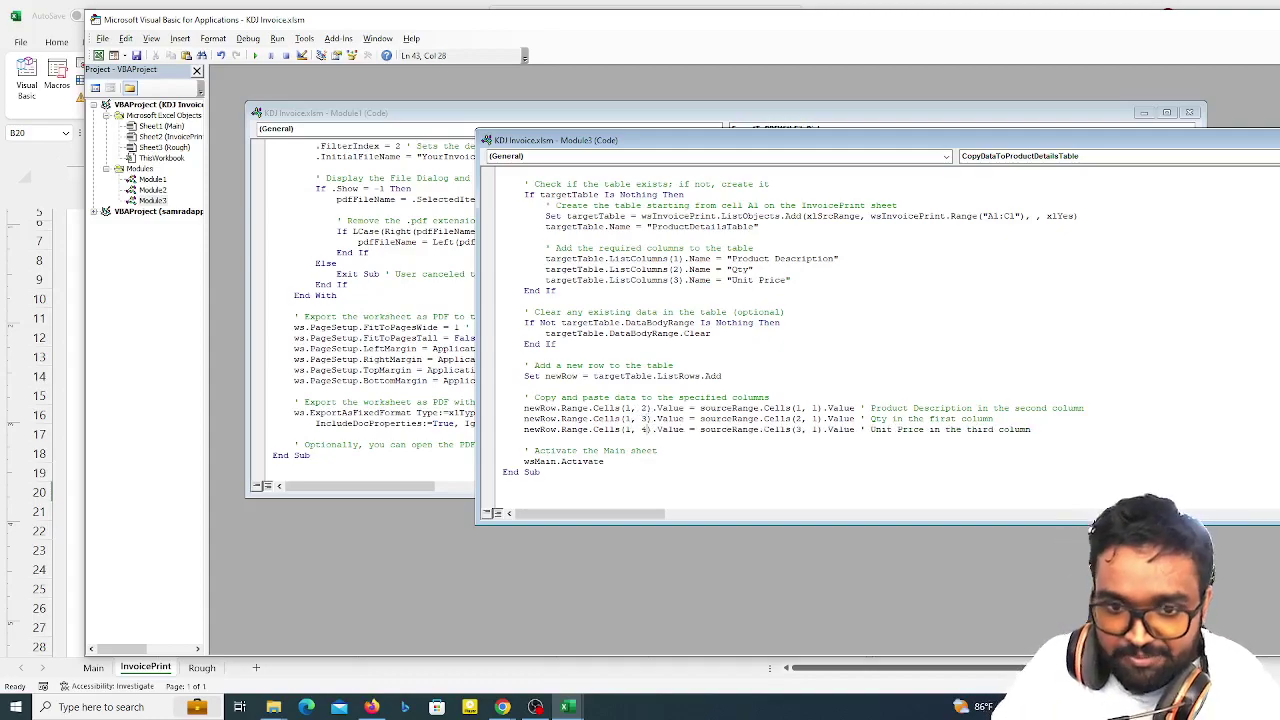
pyautogui.click(661, 419)
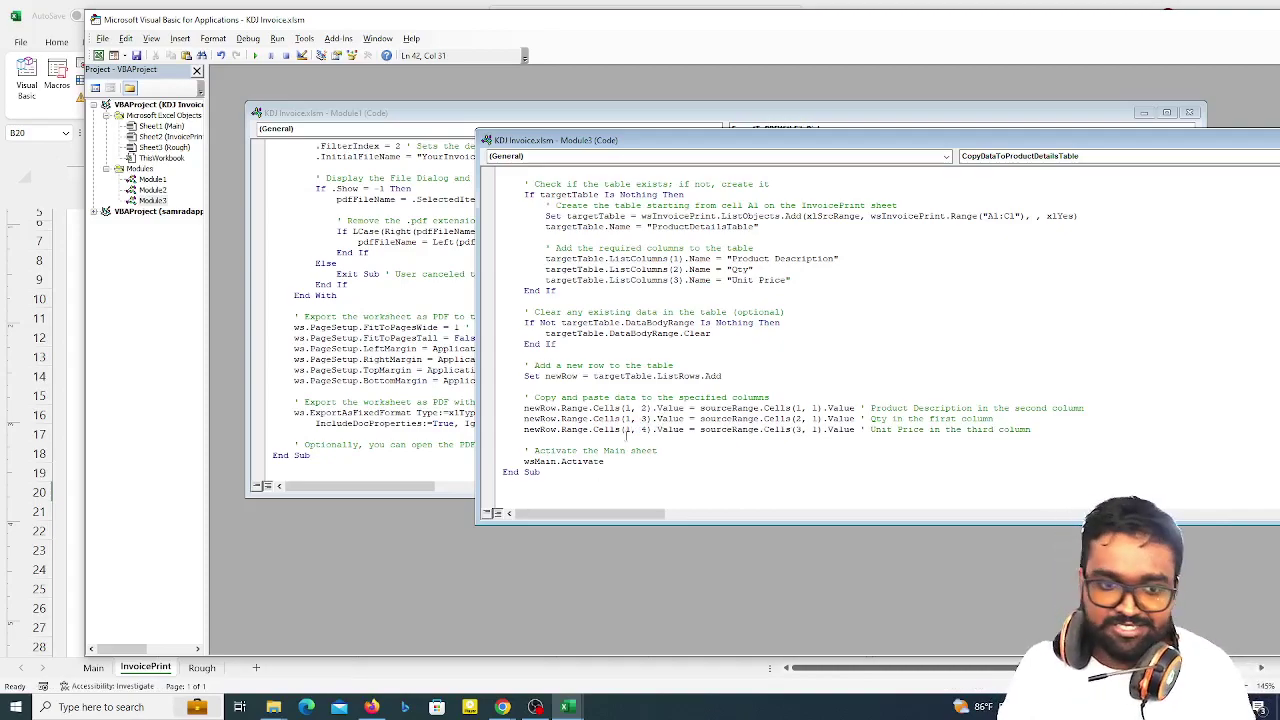
pyautogui.click(1202, 22)
pyautogui.click(1048, 70)
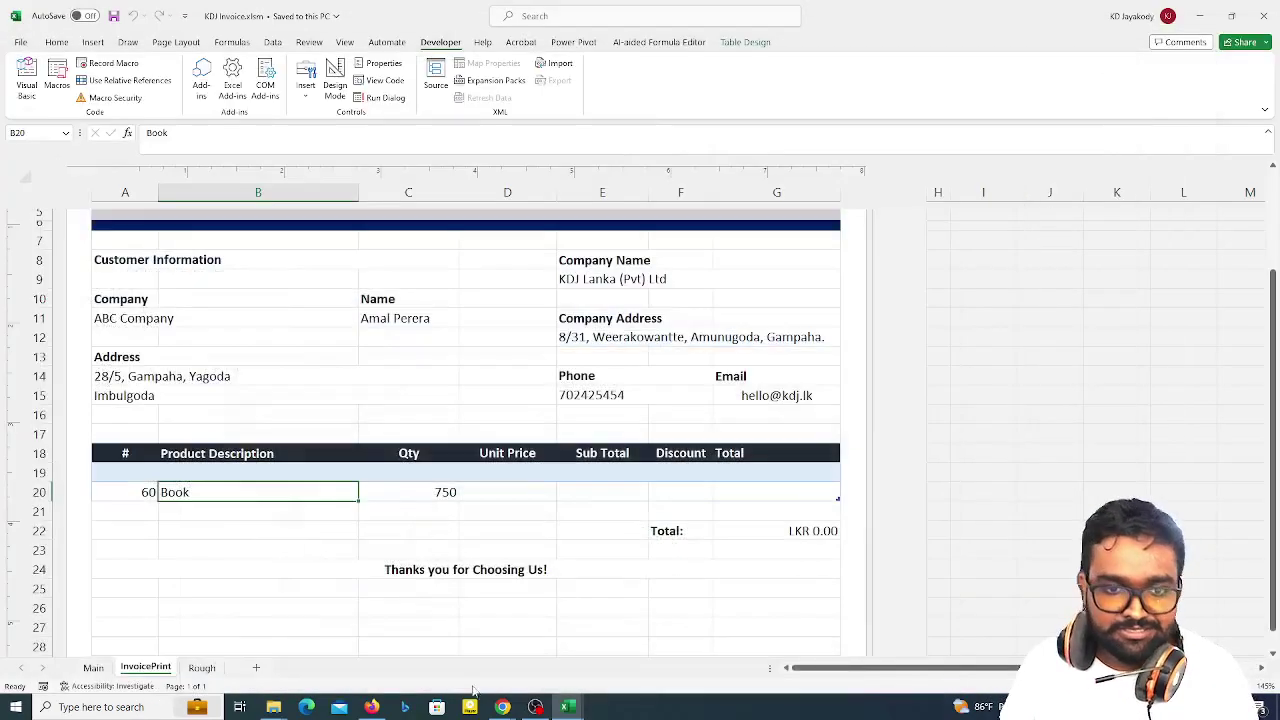
# - Delete the old Book row from the invoice table
pyautogui.rightClick(136, 492)
pyautogui.moveTo(281, 214)
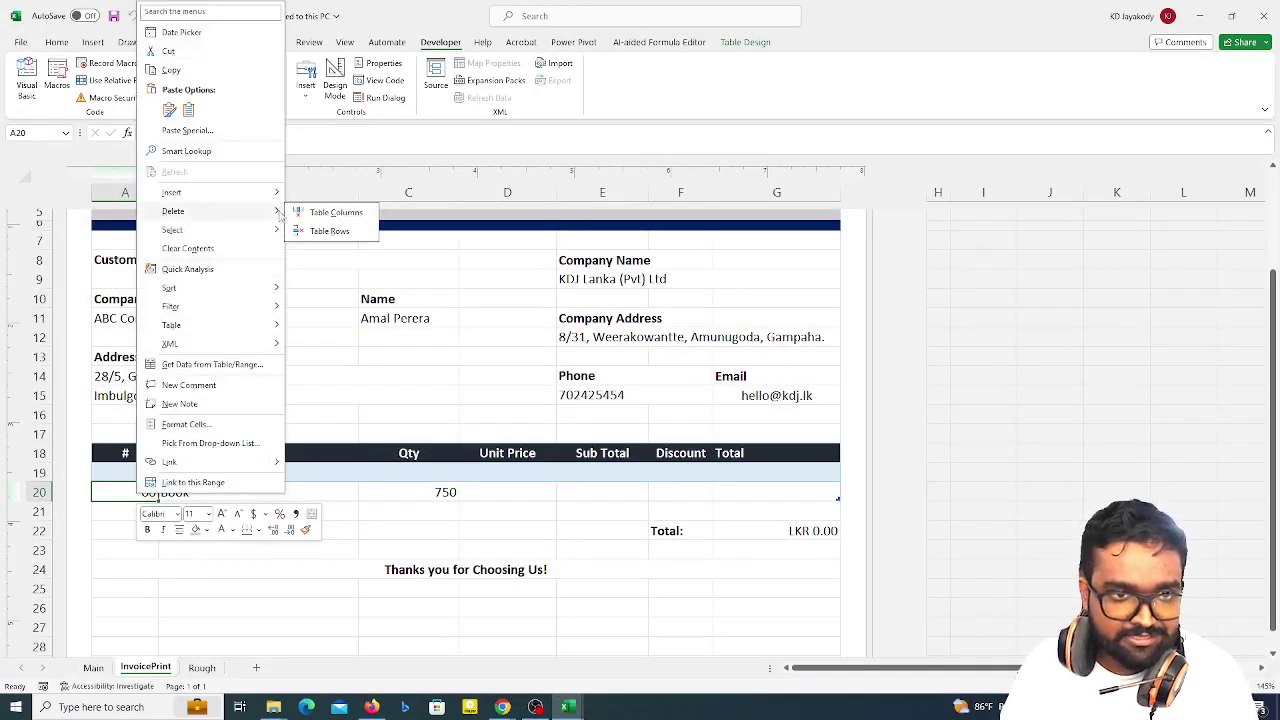
pyautogui.click(329, 231)
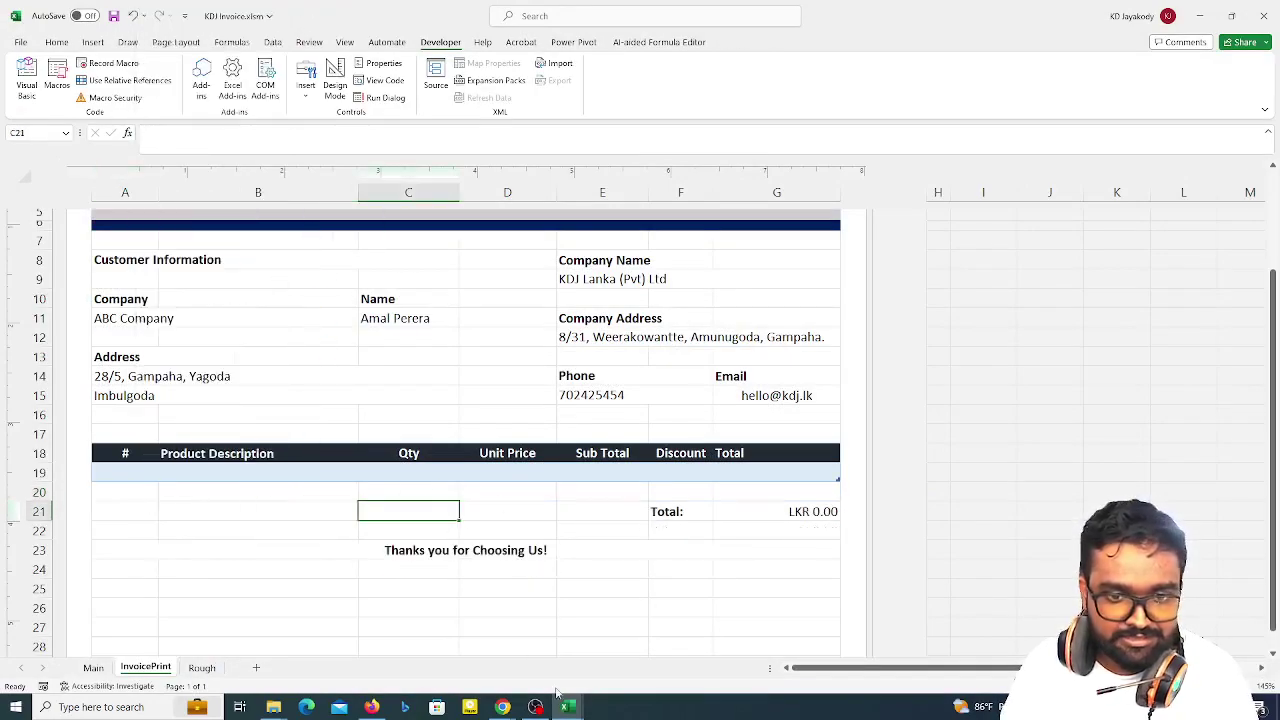
# - Change the Qty and Unit Price row offsets from Cells(1, …) to Cells(0, …) and save
pyautogui.moveTo(562, 700)
pyautogui.click(640, 635)
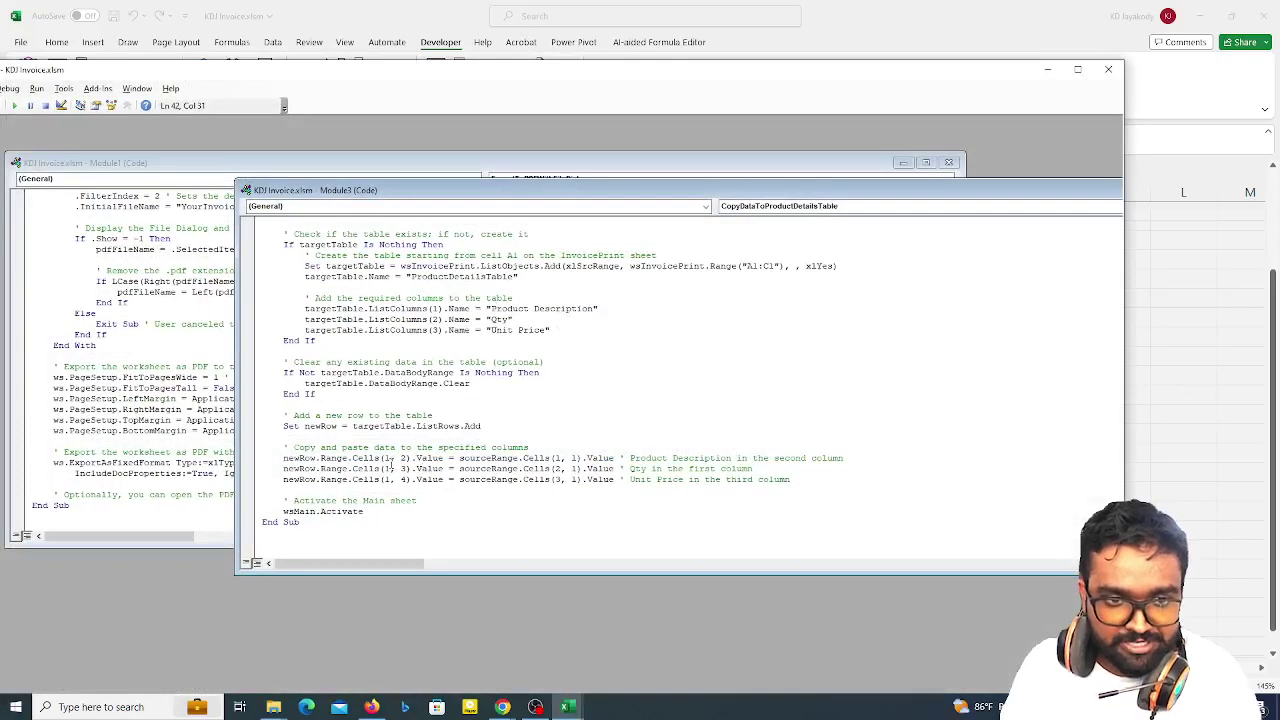
pyautogui.press('BackSpace')
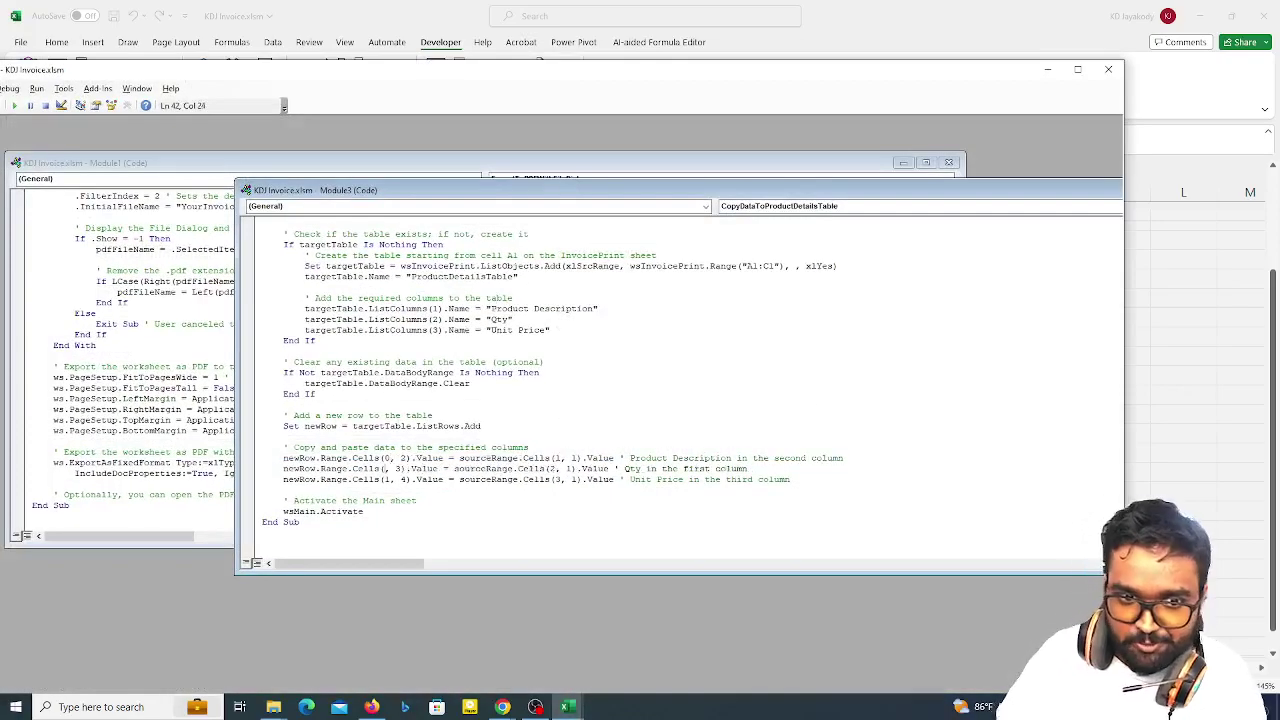
pyautogui.write('0')
pyautogui.press('Down')
pyautogui.press('BackSpace')
pyautogui.write('0')
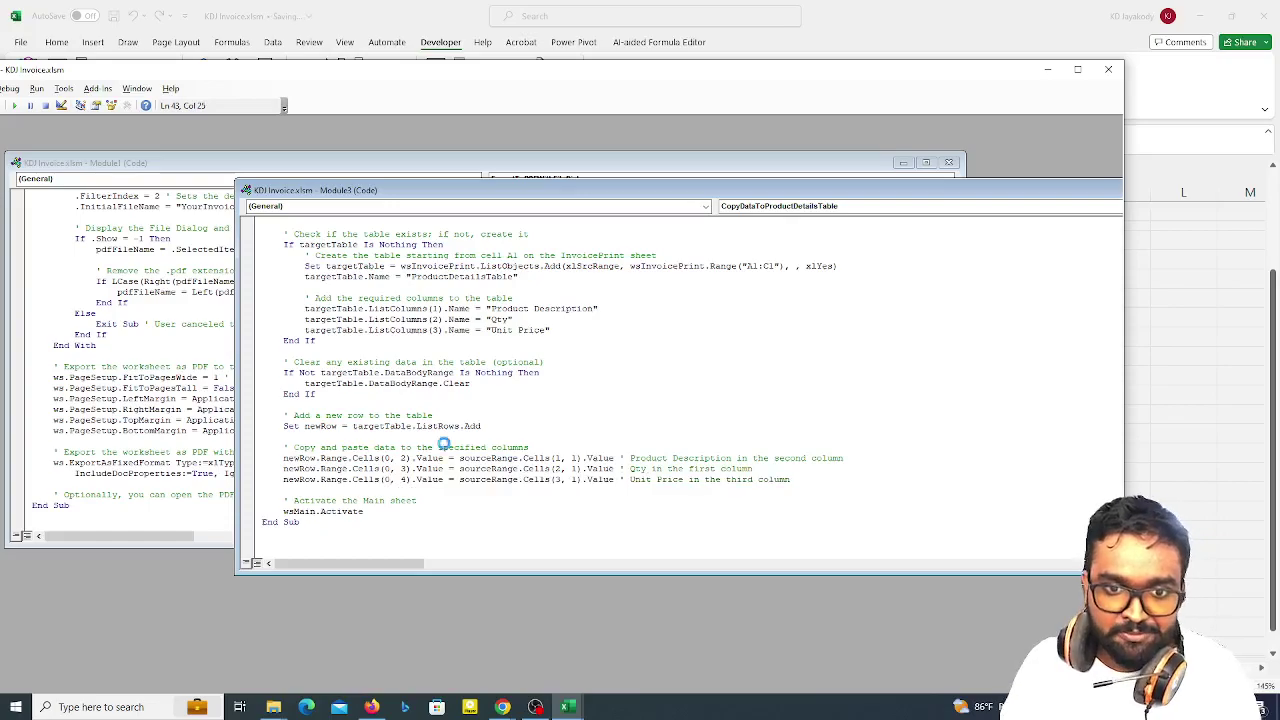
pyautogui.hotkey('ctrl', 's')
pyautogui.click(1205, 317)
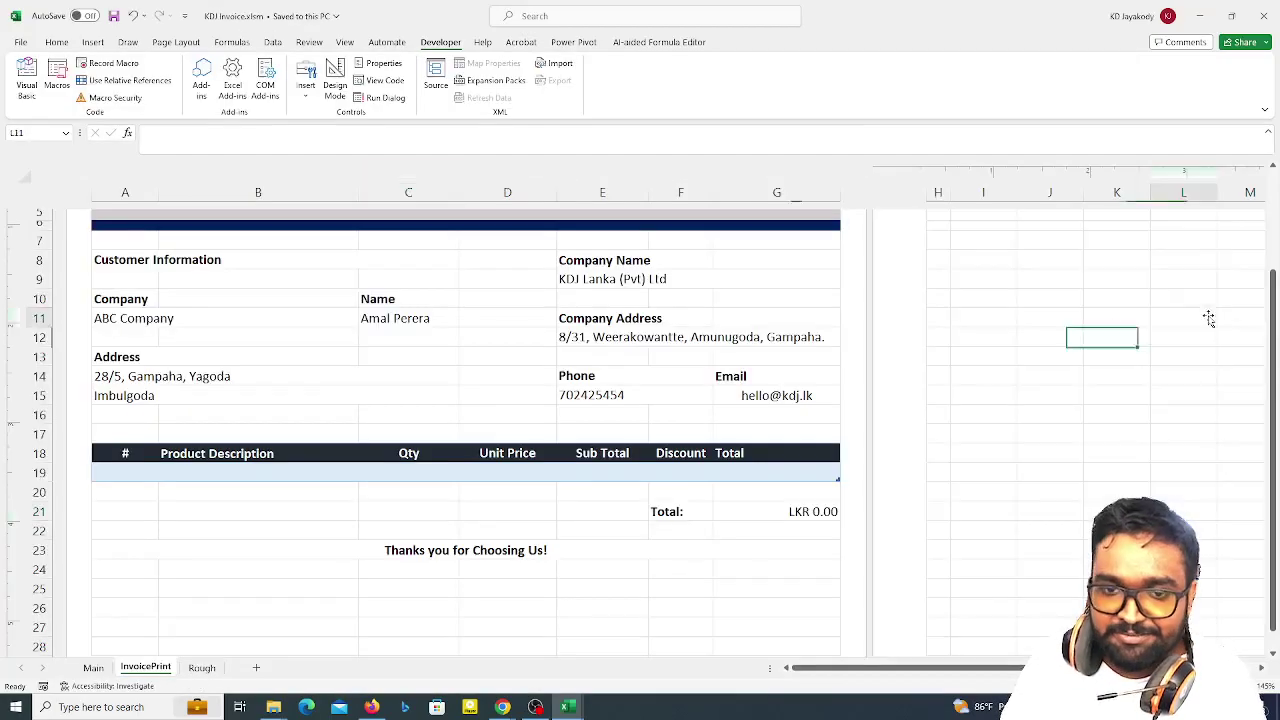
# - Run the Submit macro from Main and check the new Book row on InvoicePrint
pyautogui.click(103, 669)
pyautogui.click(343, 364)
pyautogui.click(130, 668)
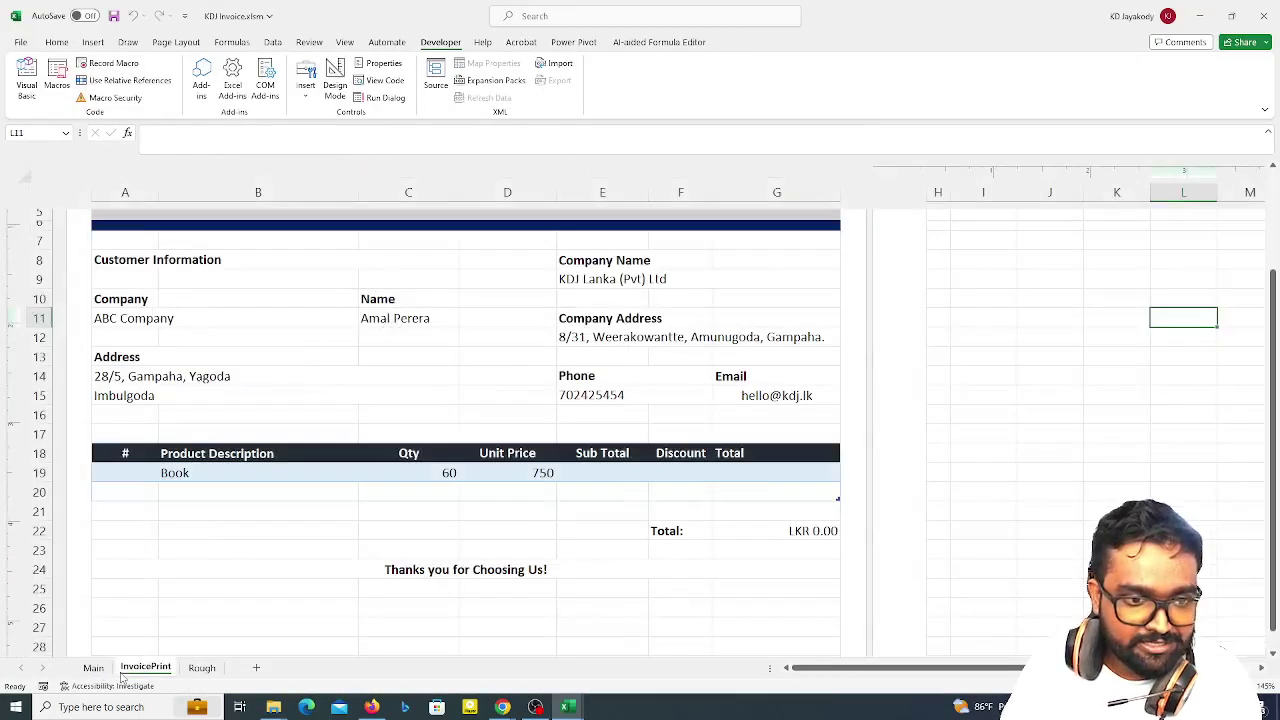
pyautogui.click(169, 478)
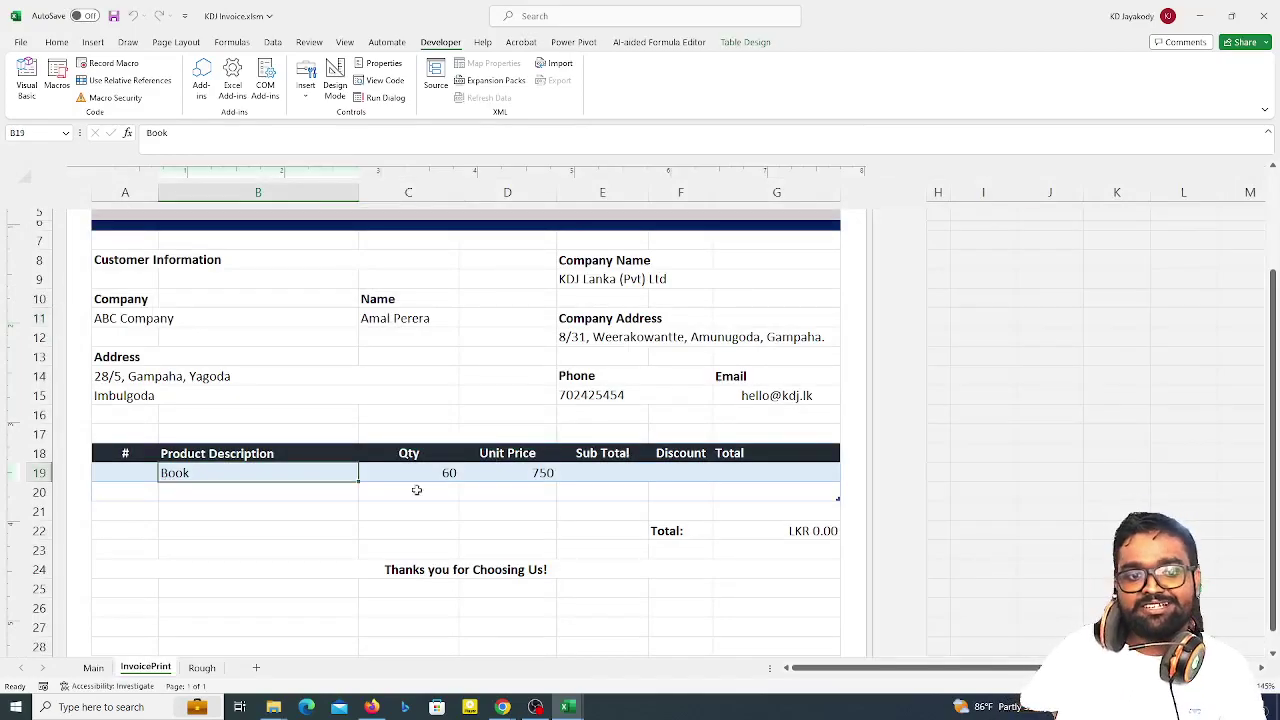
# - Change the Product Description in D6 to Pen and check InvoicePrint
pyautogui.click(88, 668)
pyautogui.click(347, 304)
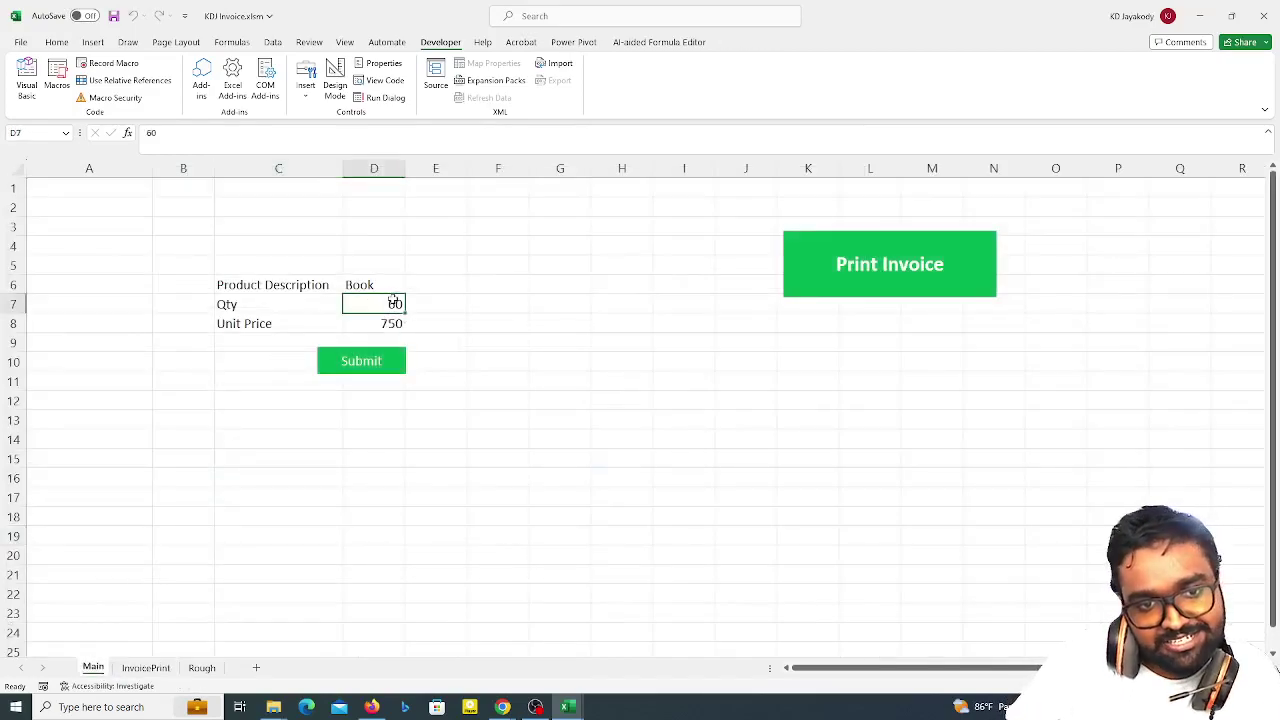
pyautogui.click(368, 283)
pyautogui.write('Pe')
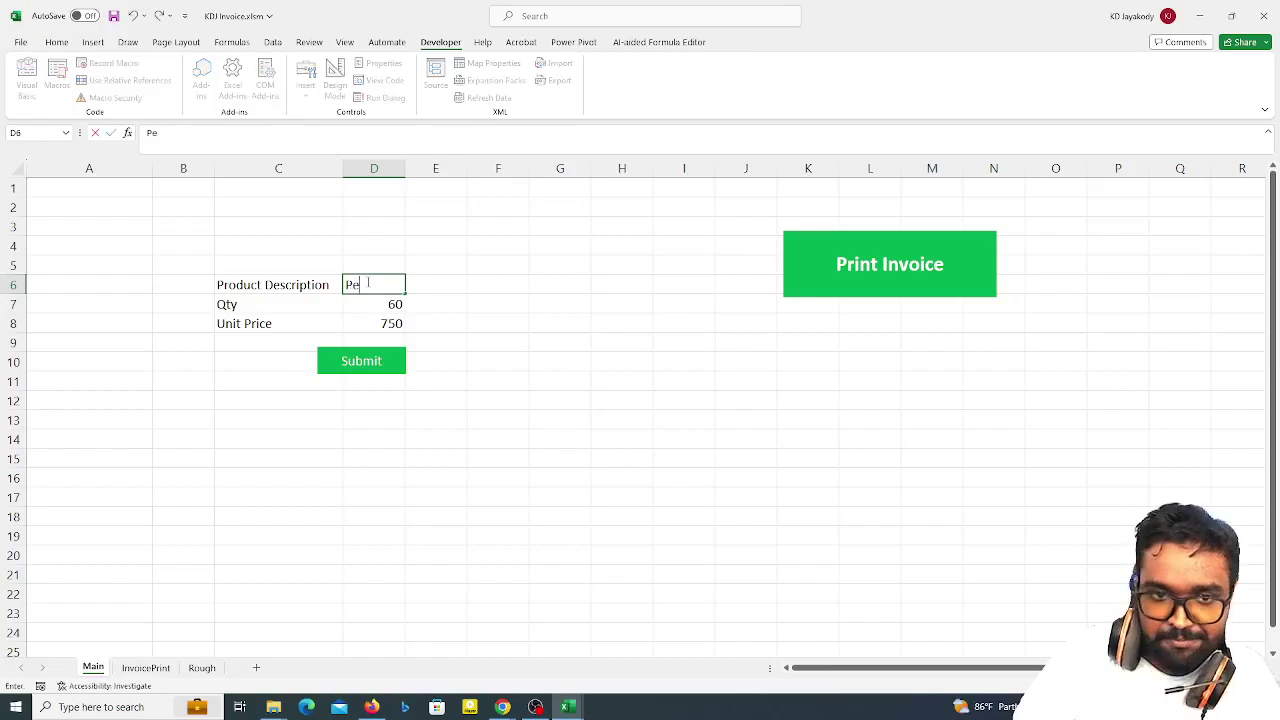
pyautogui.write('n')
pyautogui.press('Return')
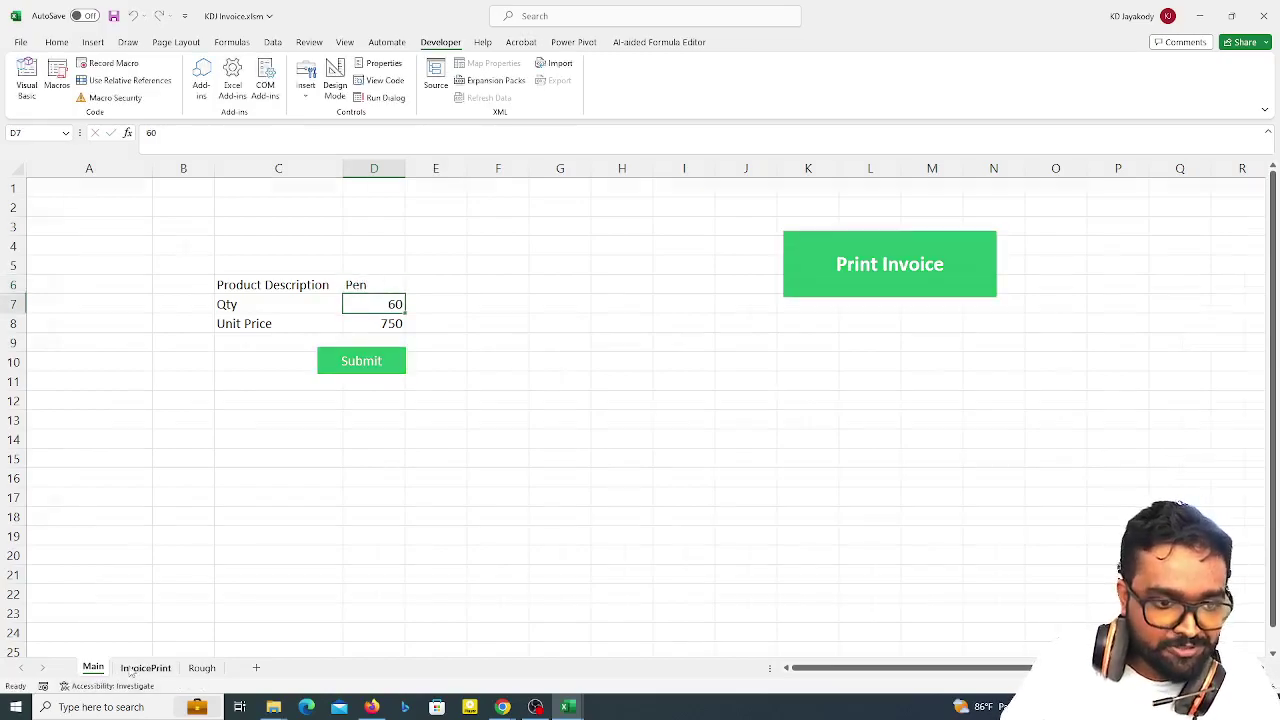
pyautogui.click(146, 667)
# - Delete the empty table rows above and below the Pen line
pyautogui.press('Down')
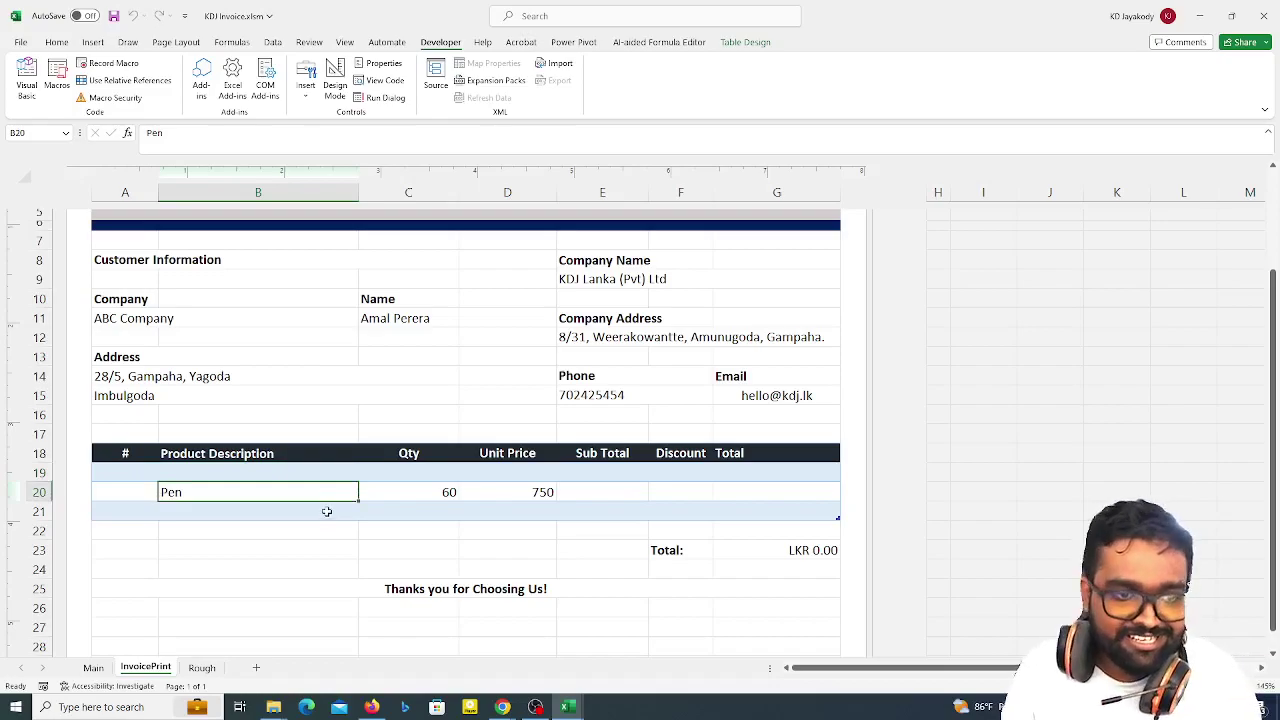
pyautogui.click(327, 511)
pyautogui.rightClick(196, 472)
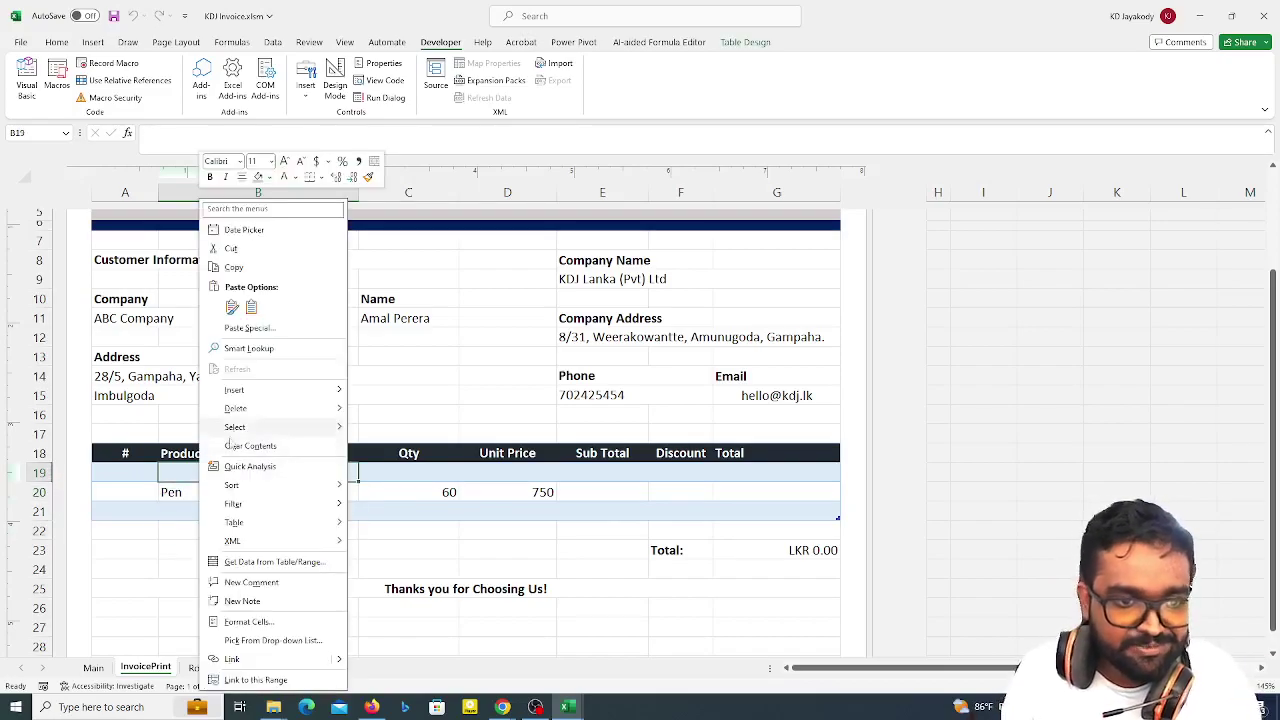
pyautogui.click(170, 517)
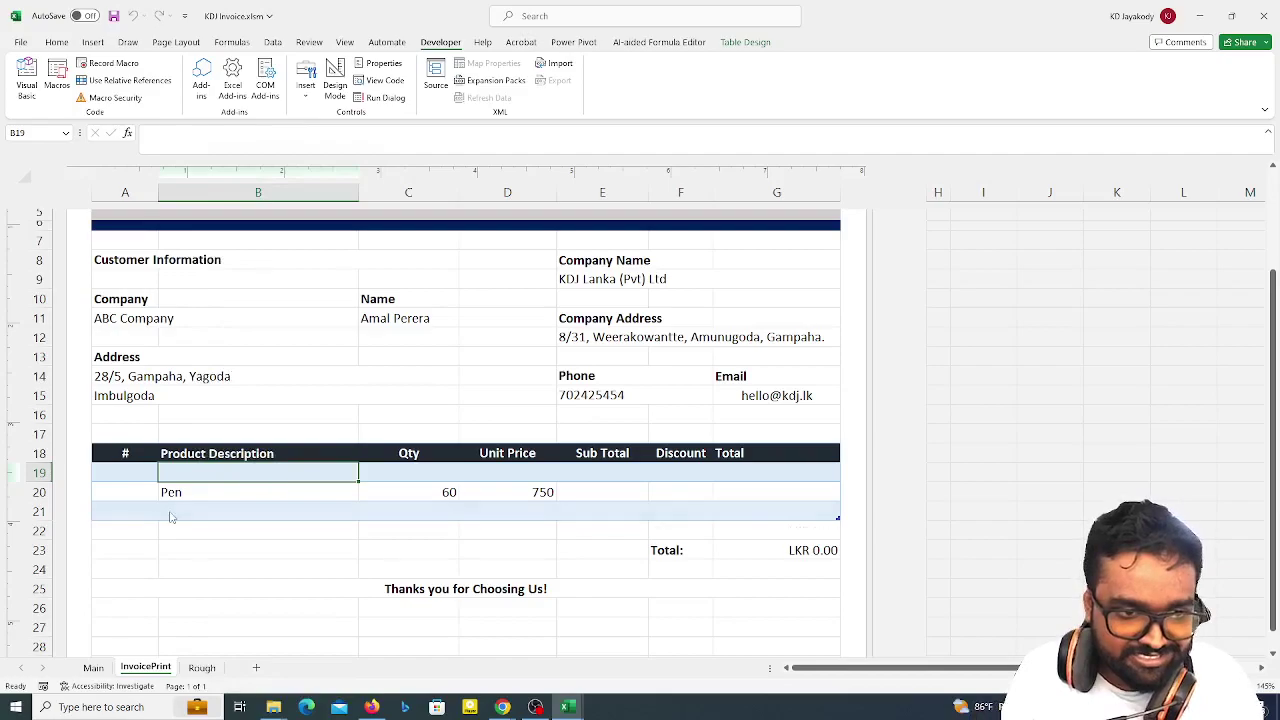
pyautogui.click(183, 508)
pyautogui.click(187, 486)
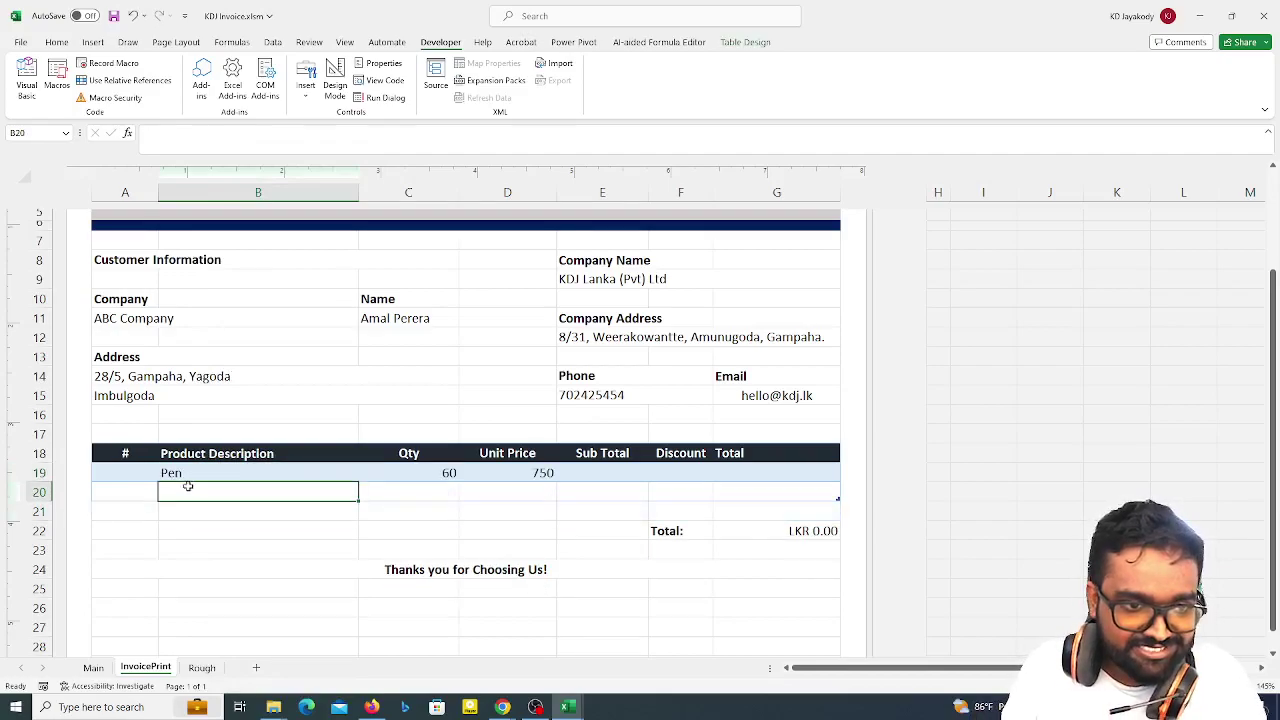
pyautogui.rightClick(187, 486)
pyautogui.click(380, 427)
pyautogui.click(264, 527)
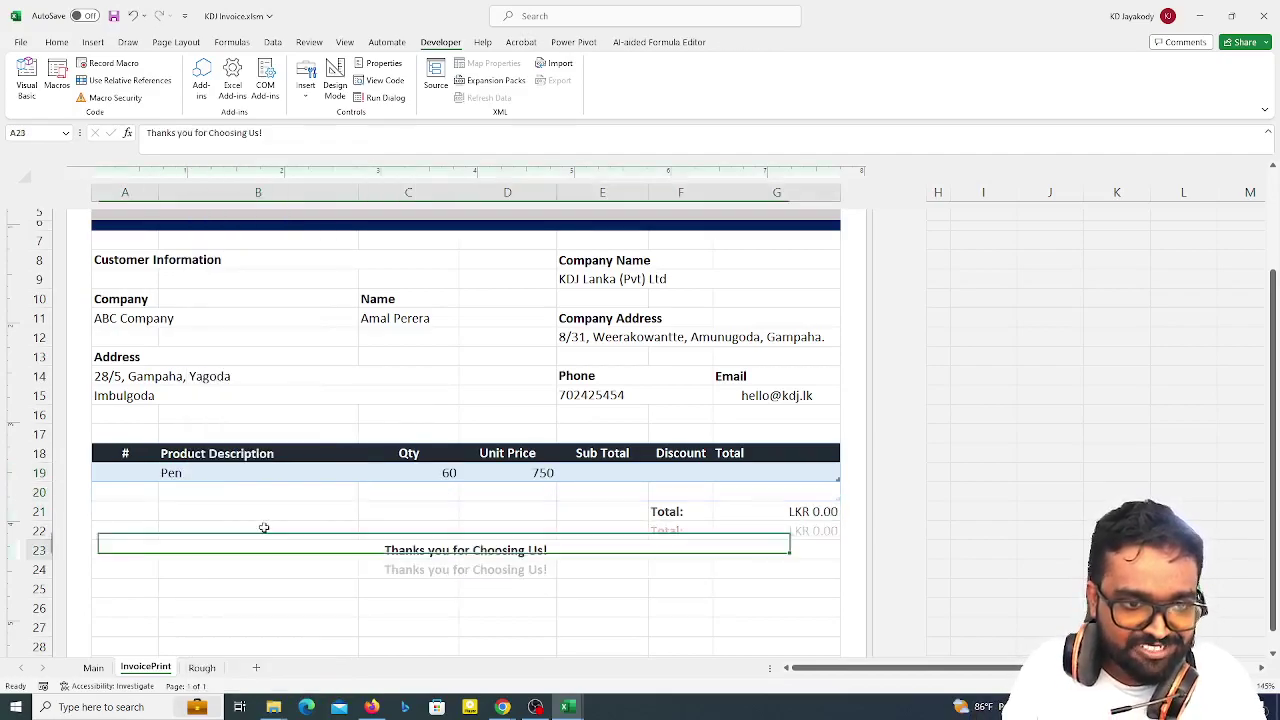
pyautogui.click(317, 471)
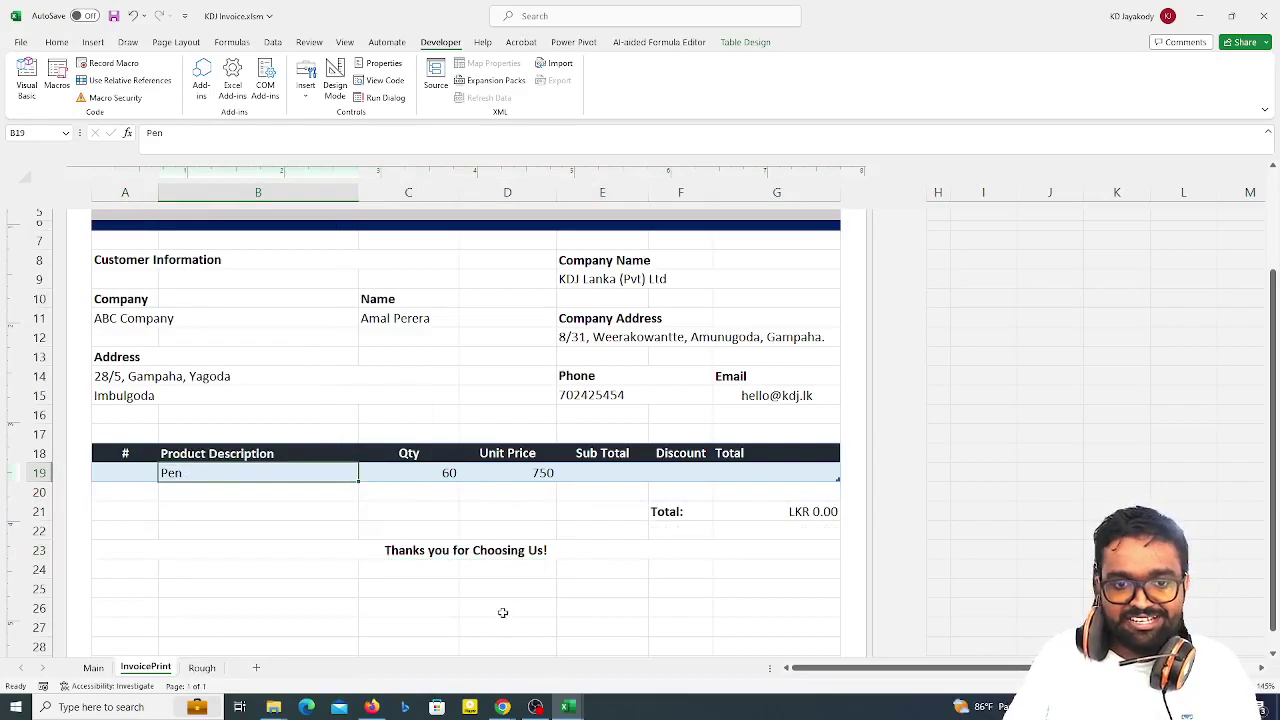
# - Copy all the Module3 macro code into the ChatGPT message box
pyautogui.moveTo(566, 707)
pyautogui.click(645, 645)
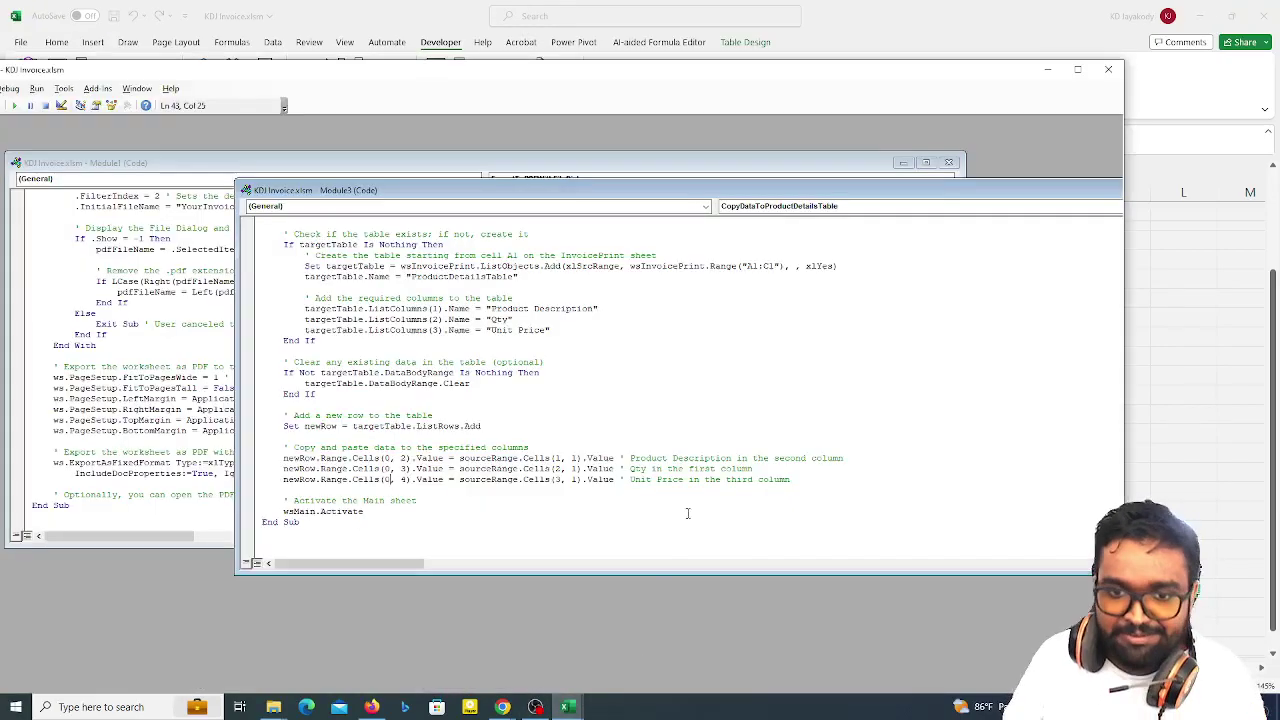
pyautogui.hotkey('ctrl', 'a')
pyautogui.hotkey('ctrl', 'c')
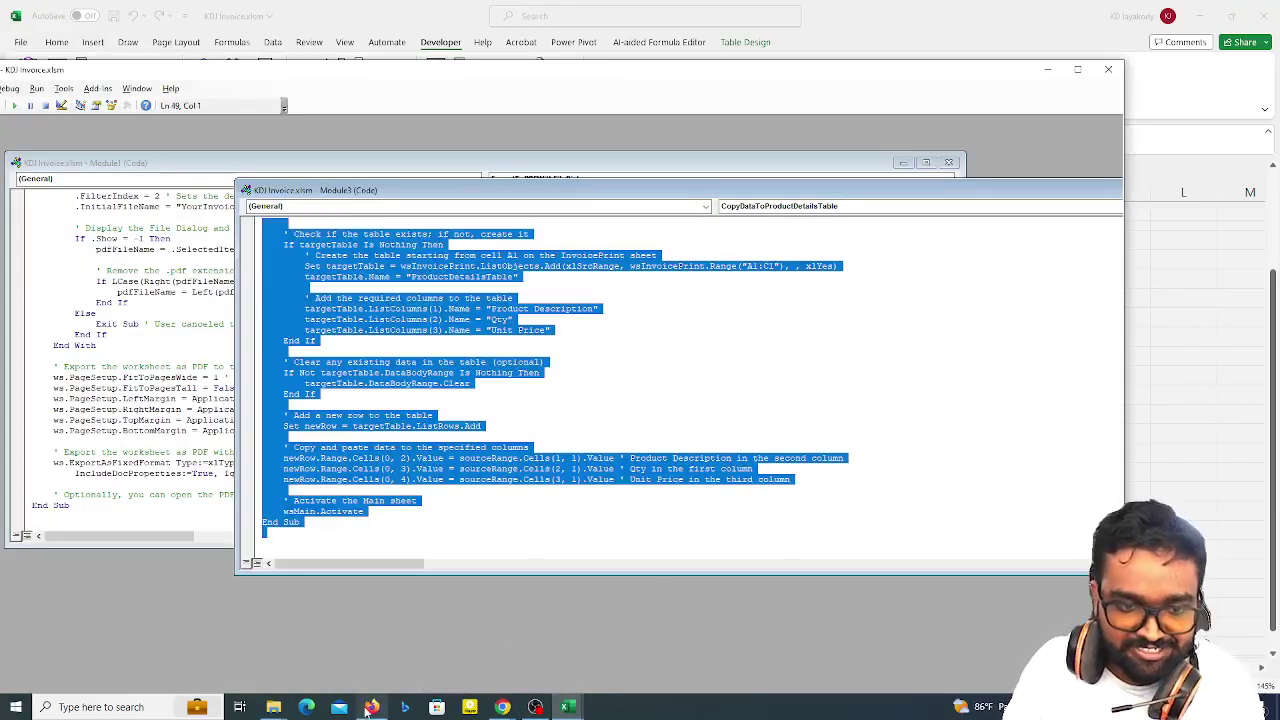
pyautogui.click(371, 707)
pyautogui.hotkey('ctrl', 'v')
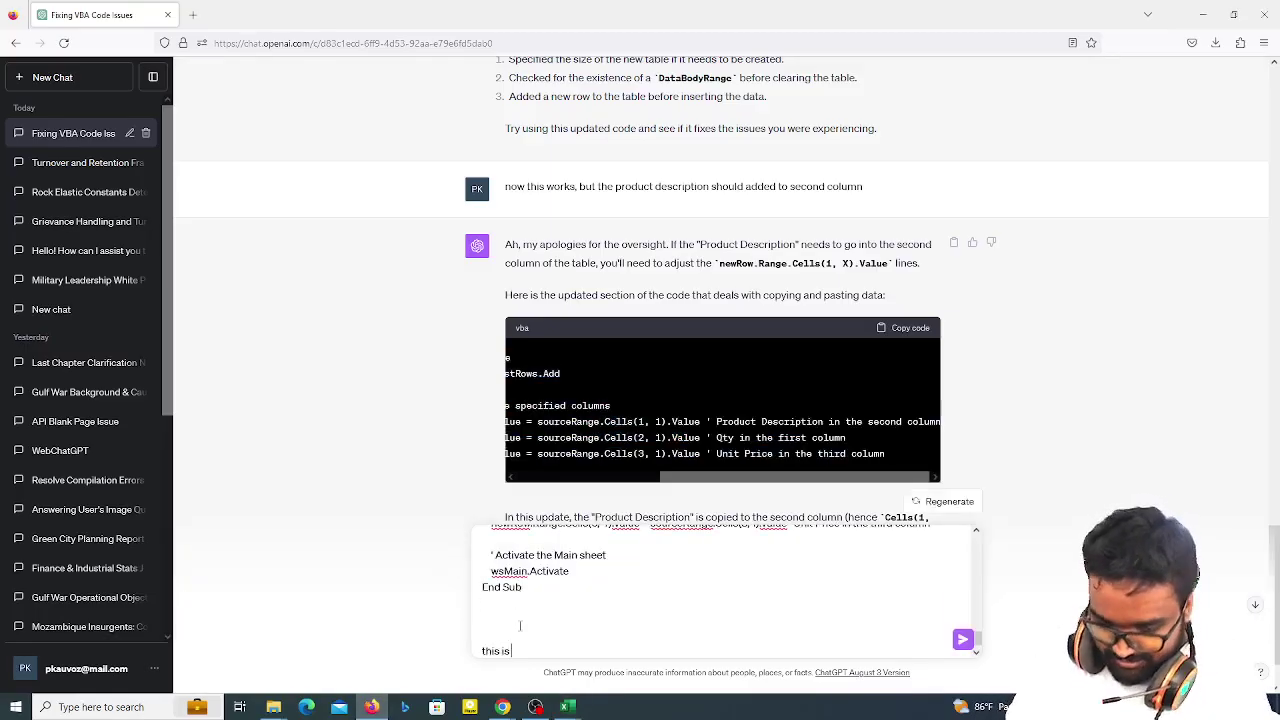
# - Explain that adding a second record won't append and send the question to ChatGPT
pyautogui.write('the fixed code. but when i')
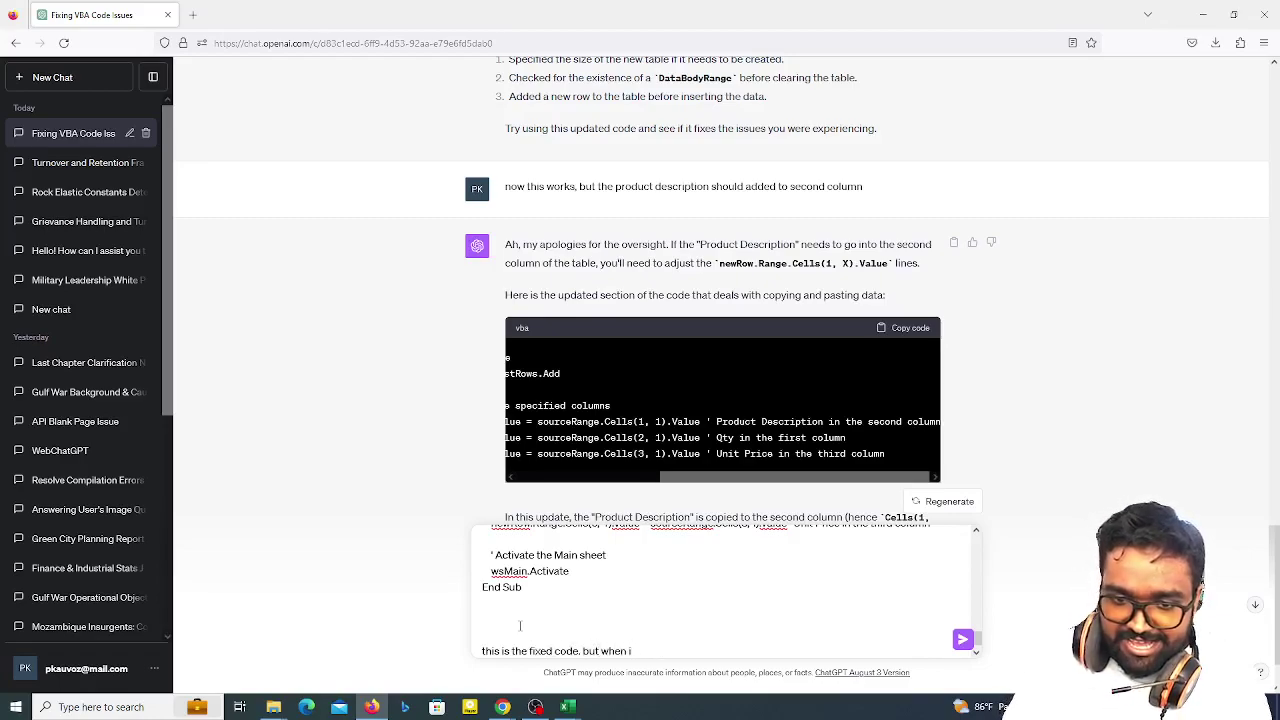
pyautogui.write(' added ')
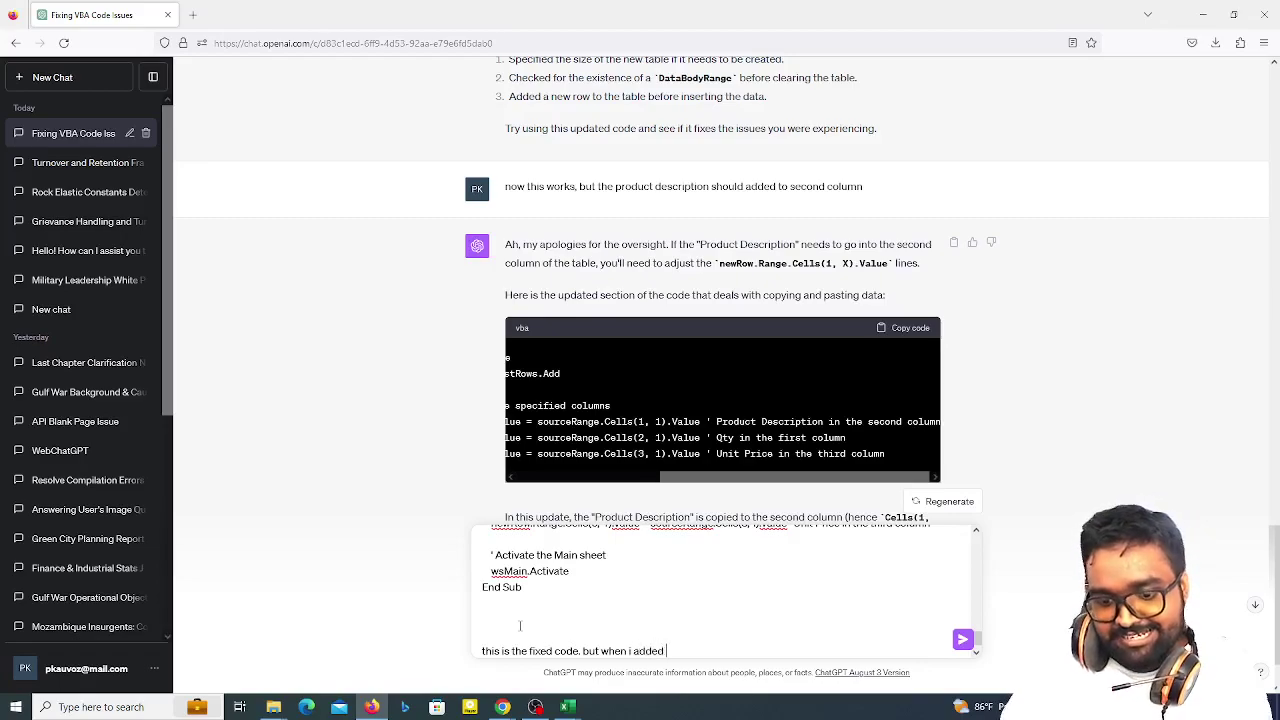
pyautogui.write('data')
pyautogui.press('BackSpace')
pyautogui.press('BackSpace')
pyautogui.press('BackSpace')
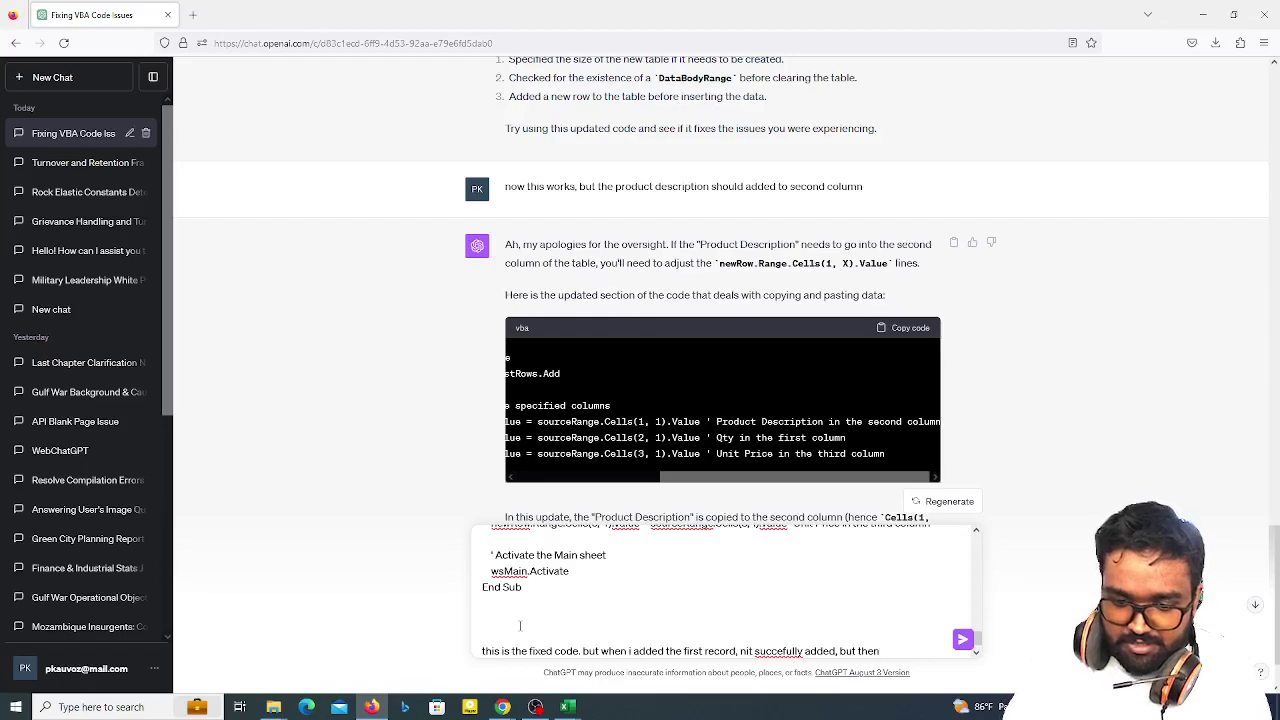
pyautogui.write('ppe')
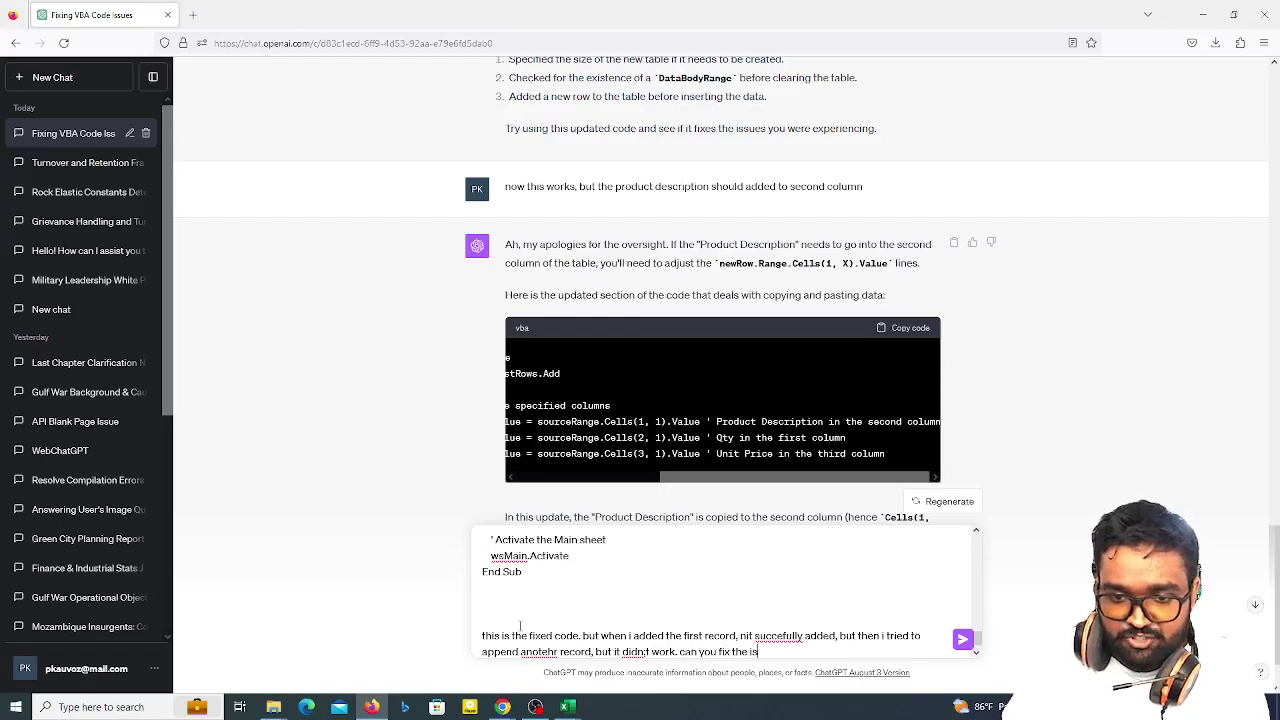
pyautogui.press('Return')
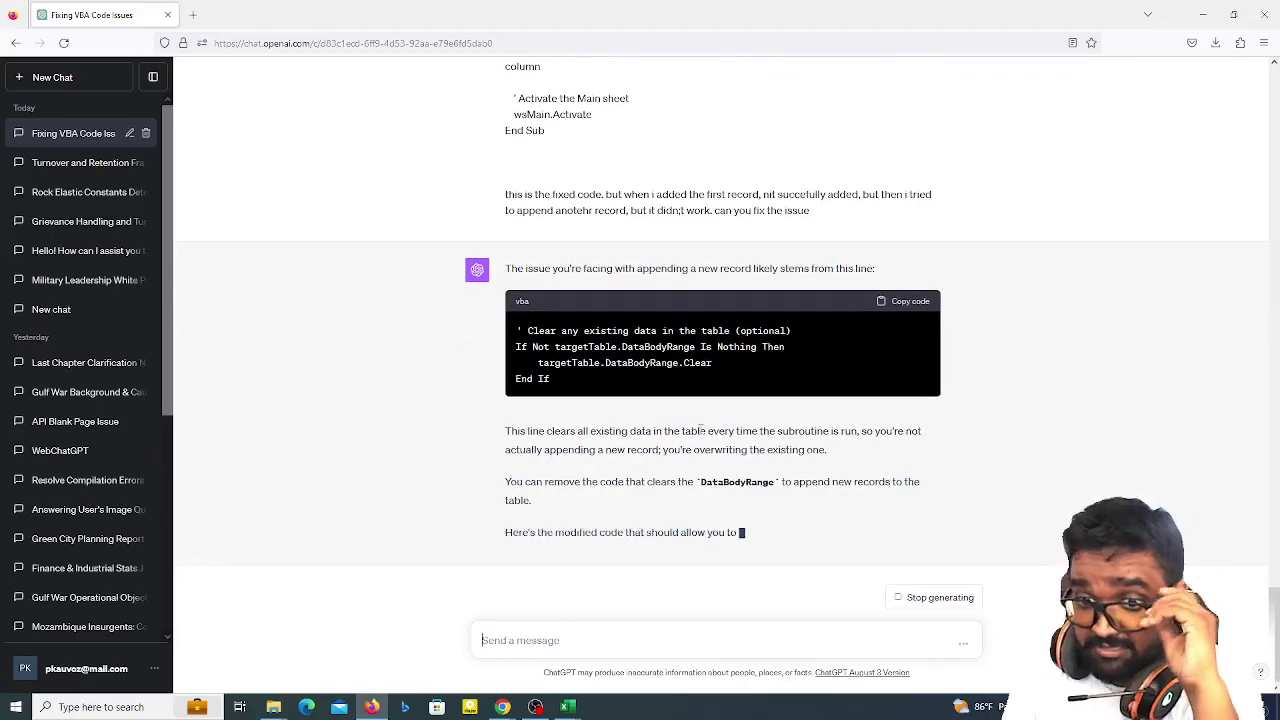
pyautogui.hotkey('alt', 'Tab')
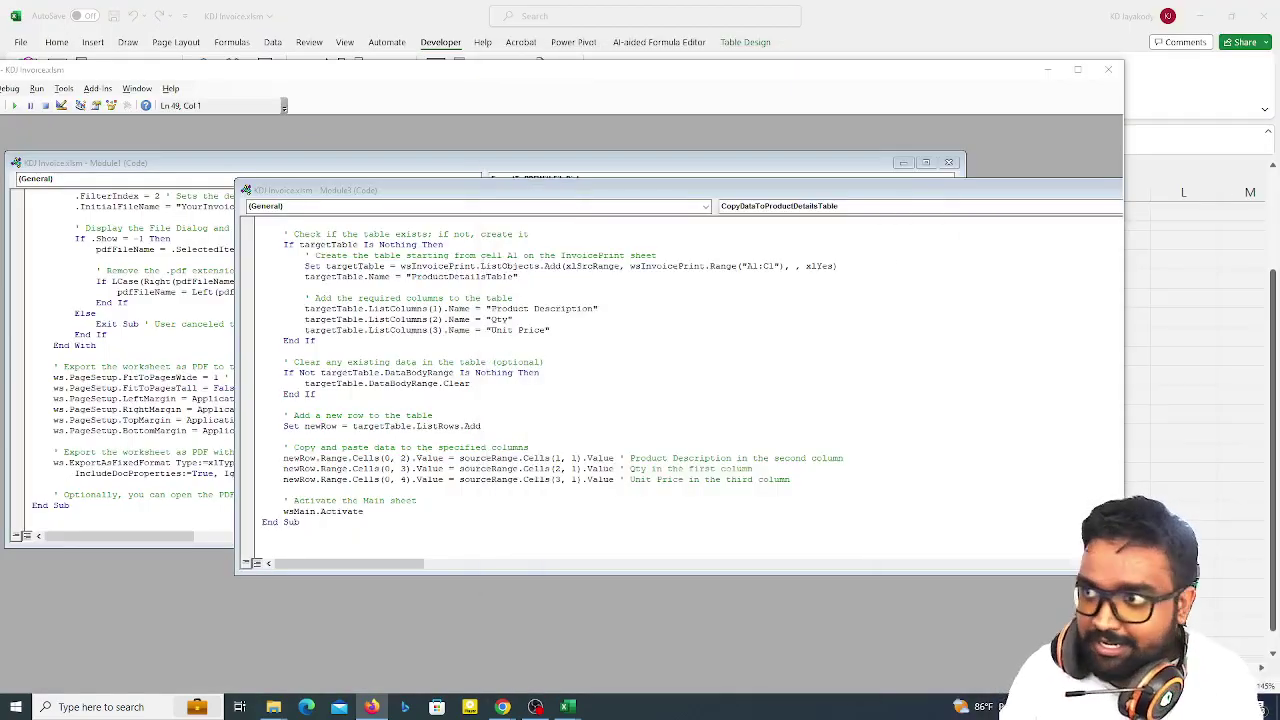
# - Copy ChatGPT's revised CopyDataToProductDetailsTable macro that appends records instead of clearing the table
pyautogui.hotkey('alt', 'Tab')
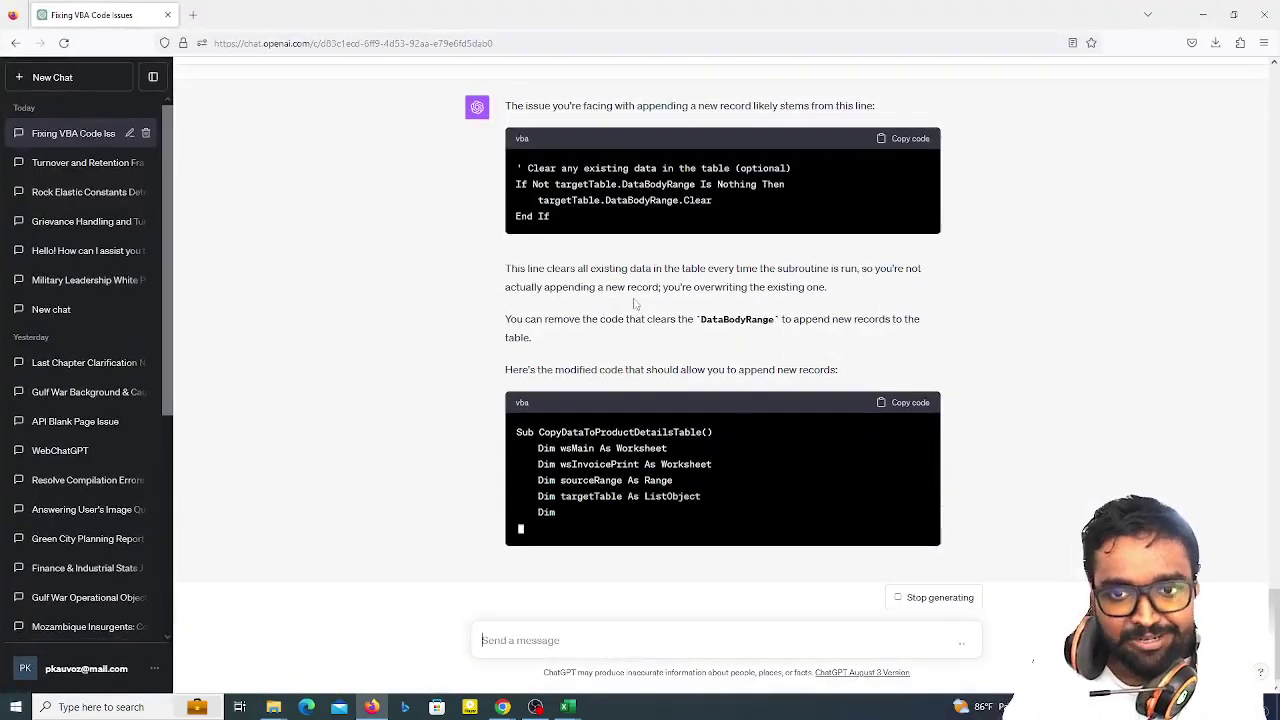
pyautogui.scroll(3, 633, 302)
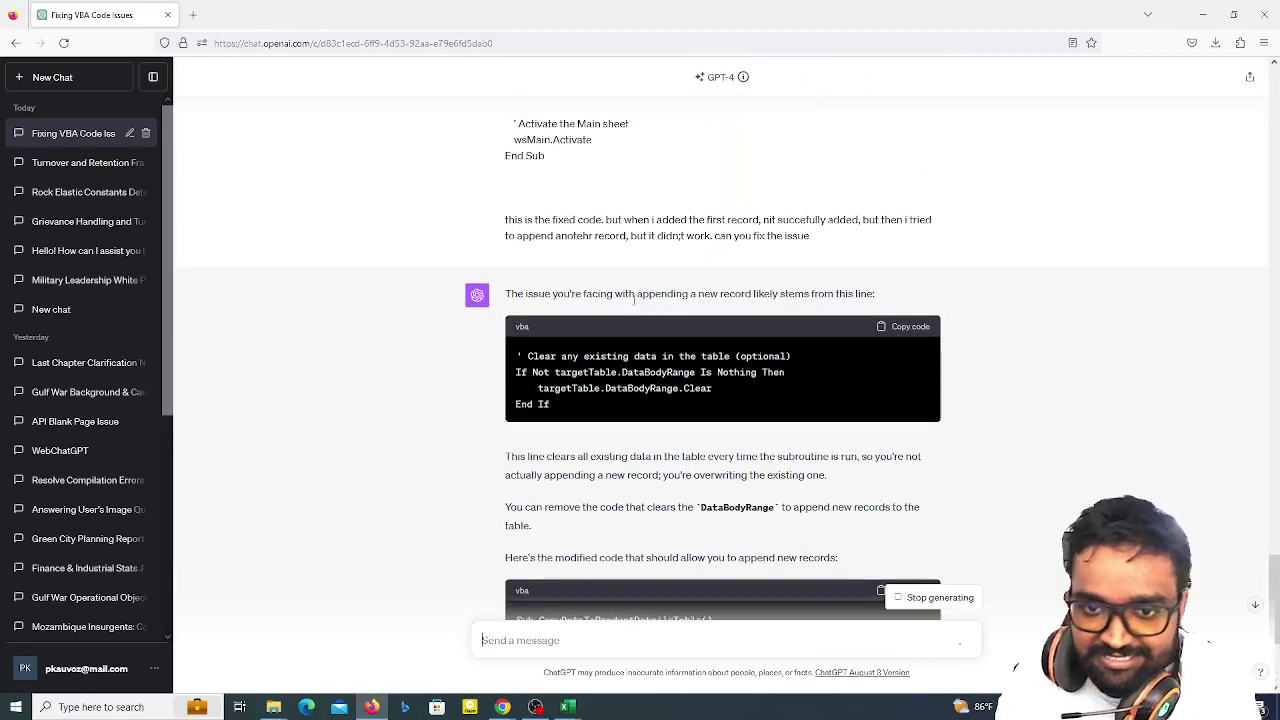
pyautogui.scroll(-3, 536, 356)
pyautogui.scroll(-1, 536, 358)
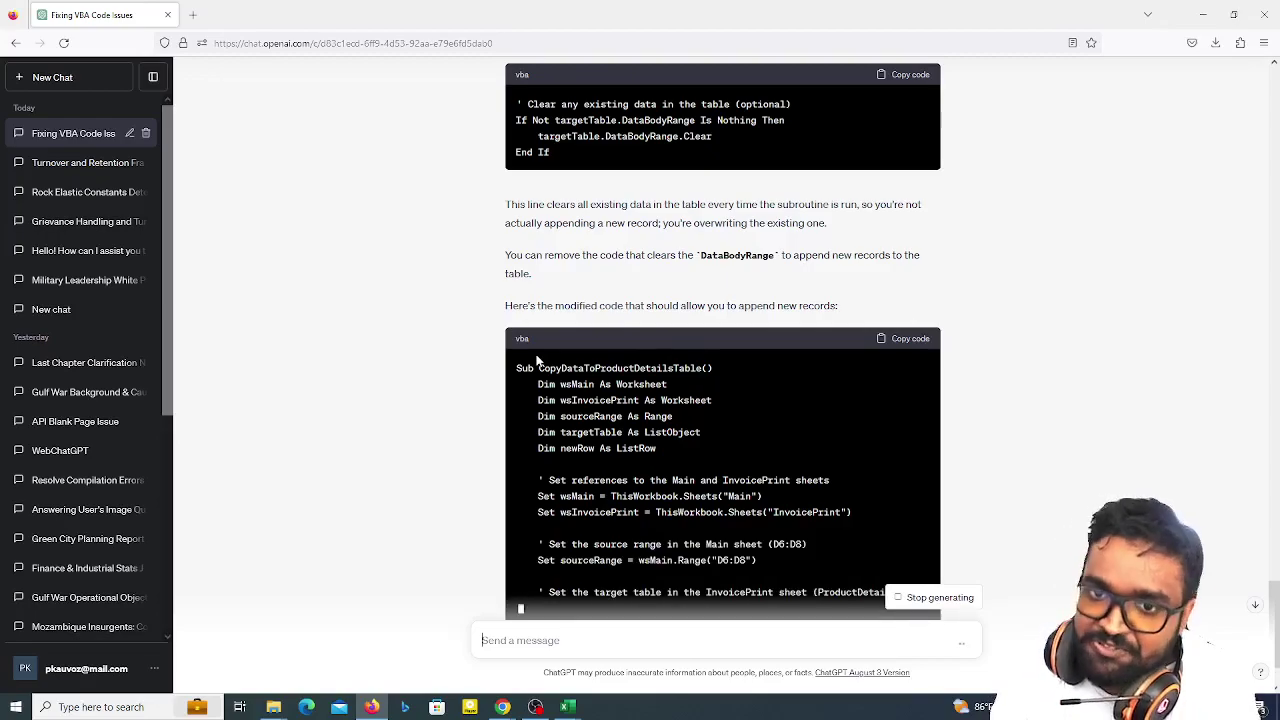
pyautogui.scroll(-2, 640, 465)
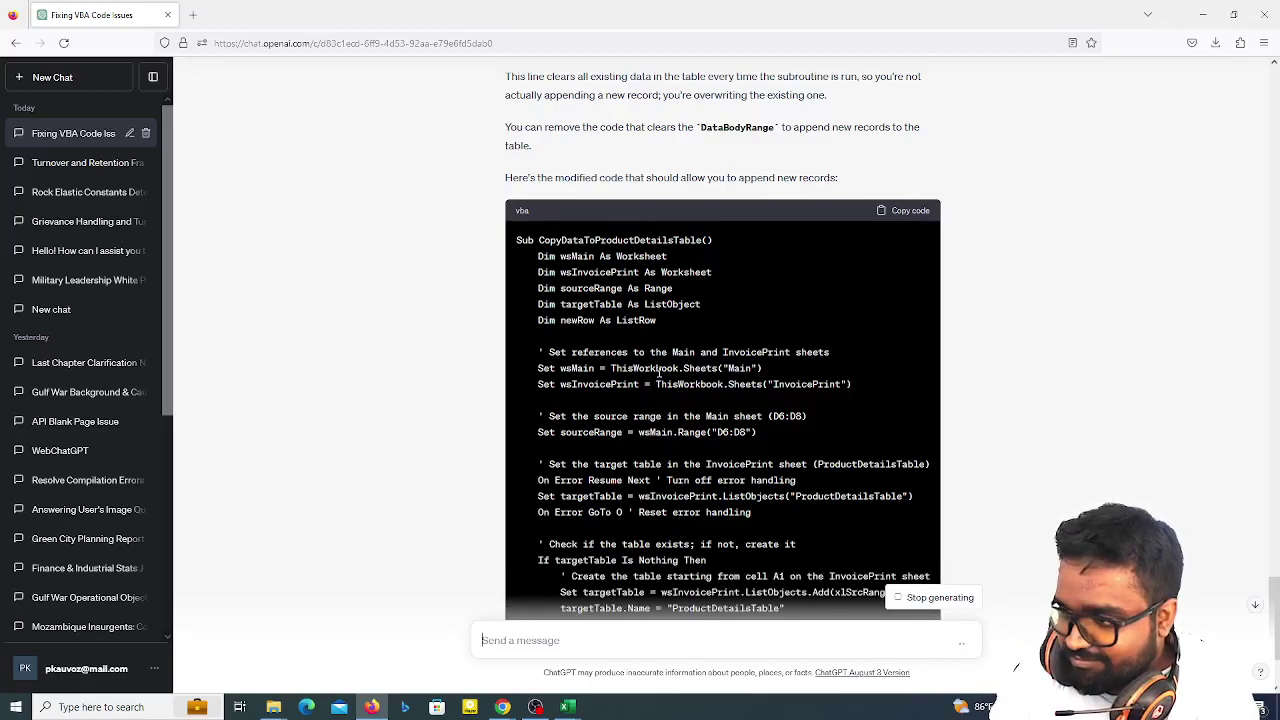
pyautogui.scroll(-2, 650, 380)
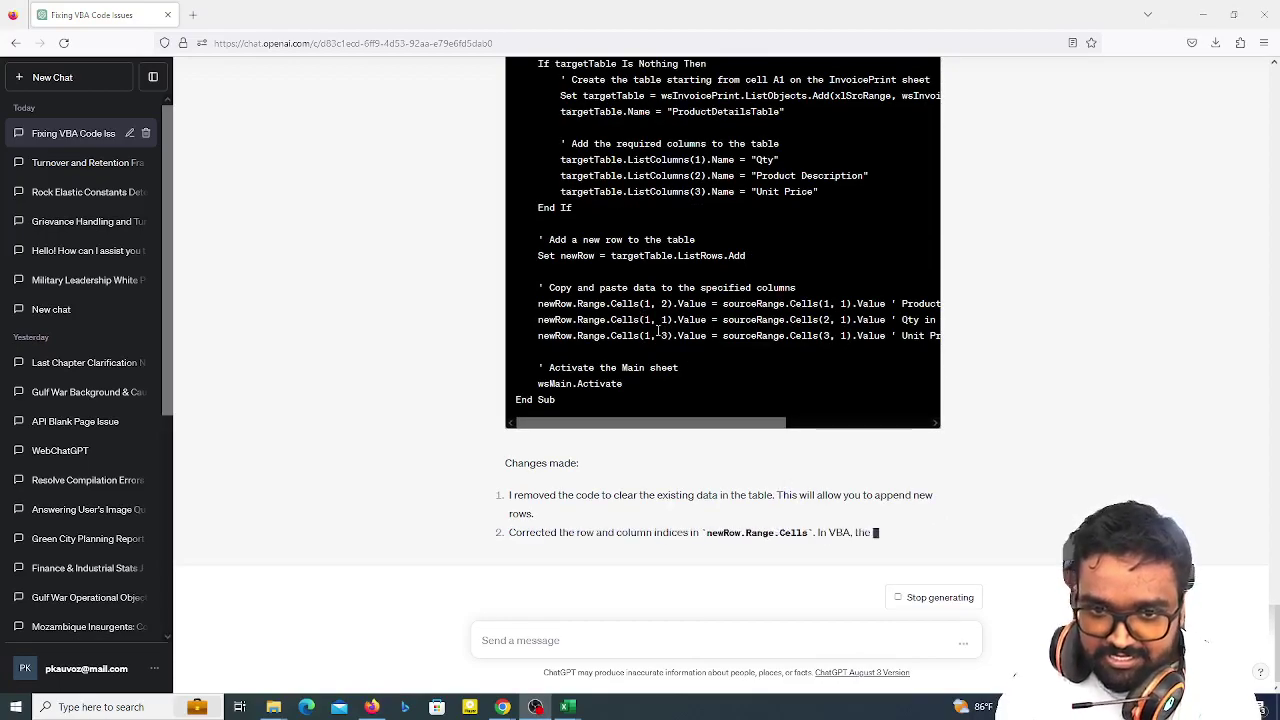
pyautogui.scroll(3, 846, 372)
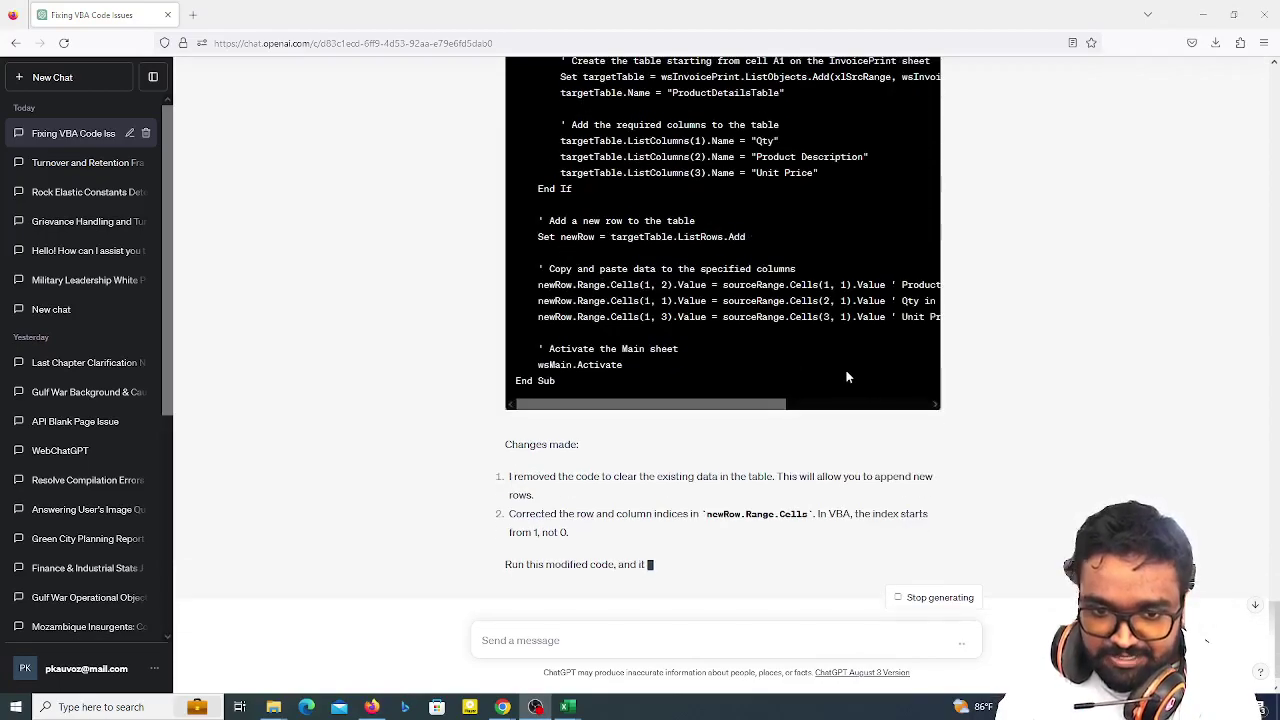
pyautogui.scroll(5, 848, 377)
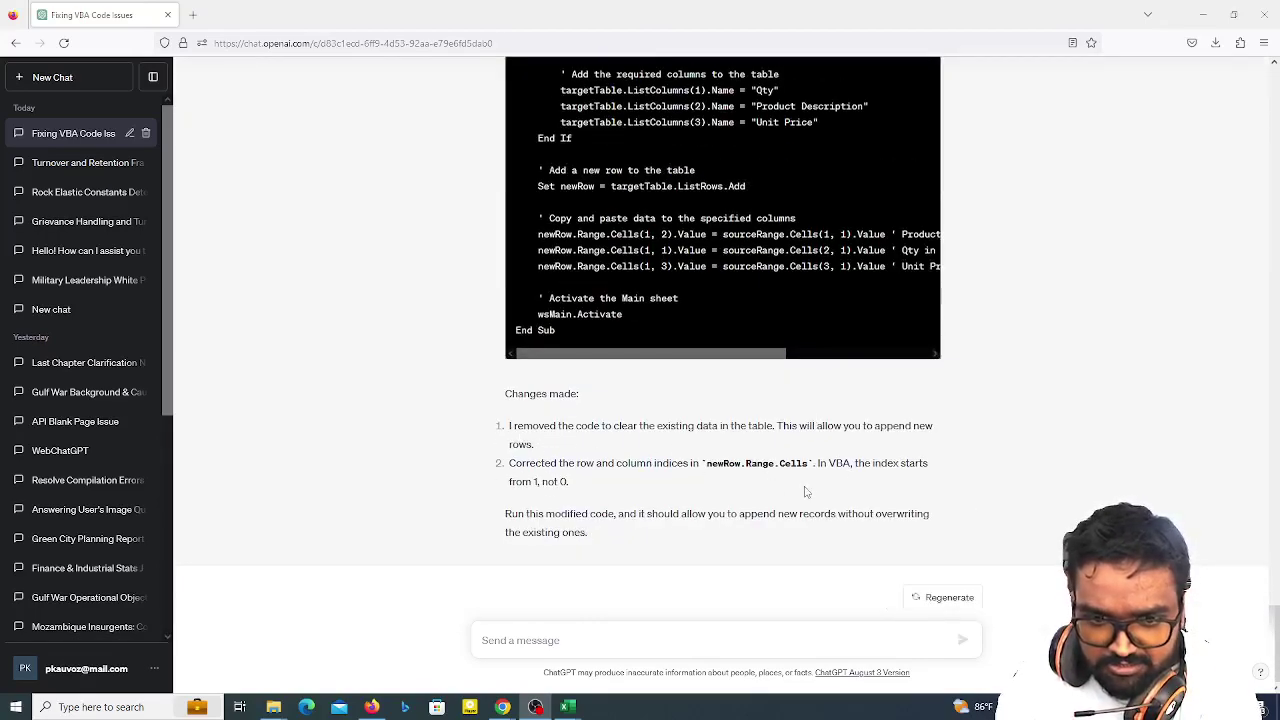
pyautogui.scroll(10, 806, 491)
pyautogui.click(900, 400)
pyautogui.scroll(-3, 777, 428)
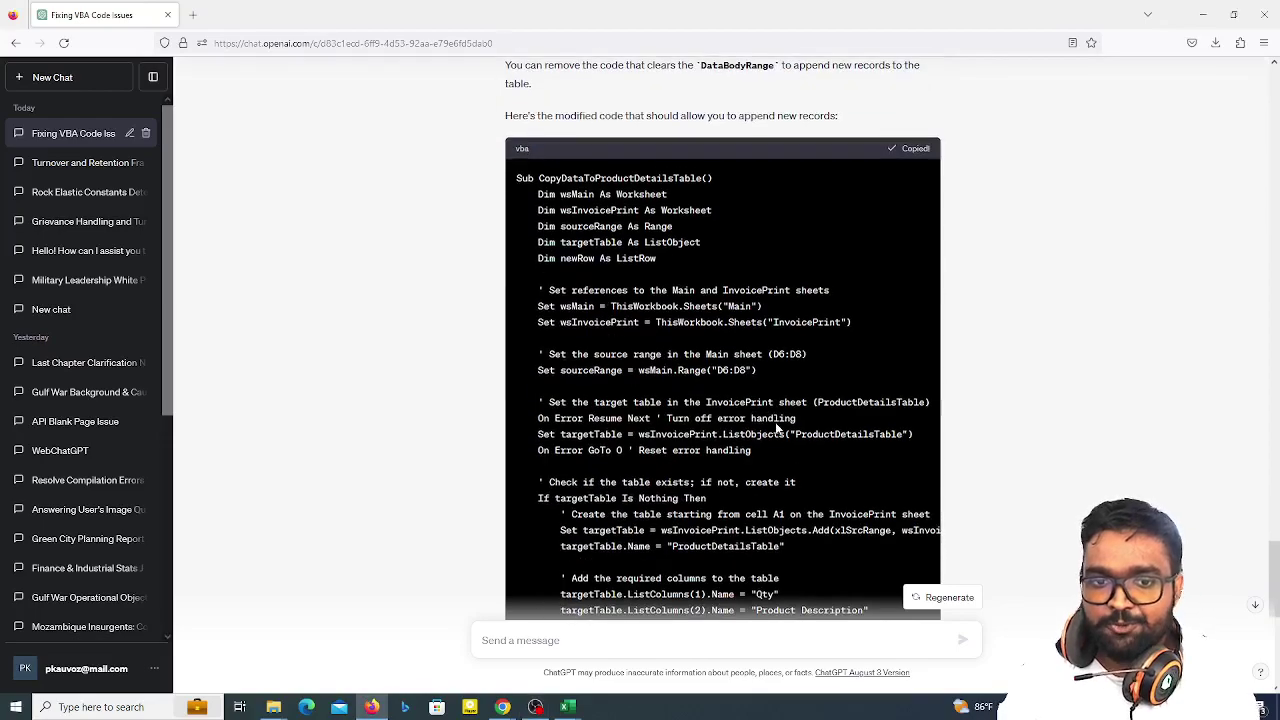
pyautogui.scroll(-3, 711, 468)
# - Replace the module code in the VBA editor with the copied revised macro
pyautogui.moveTo(568, 706)
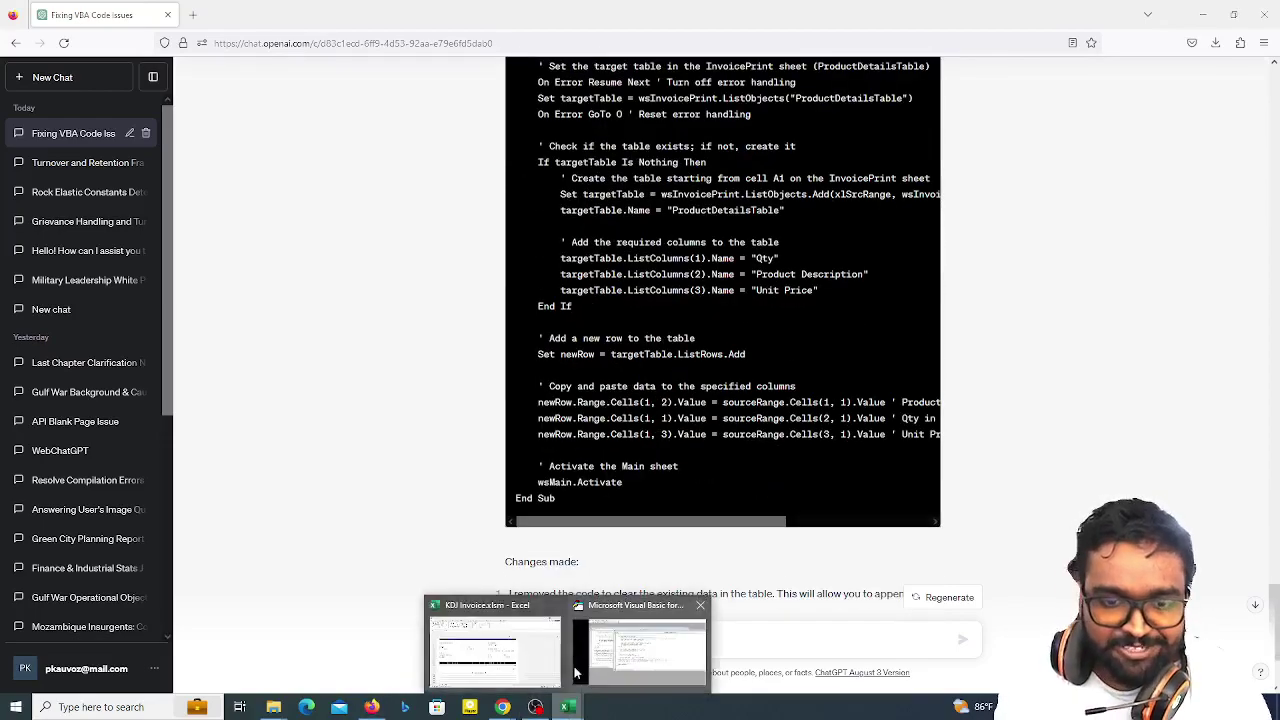
pyautogui.click(638, 648)
pyautogui.click(503, 479)
pyautogui.hotkey('ctrl', 'a')
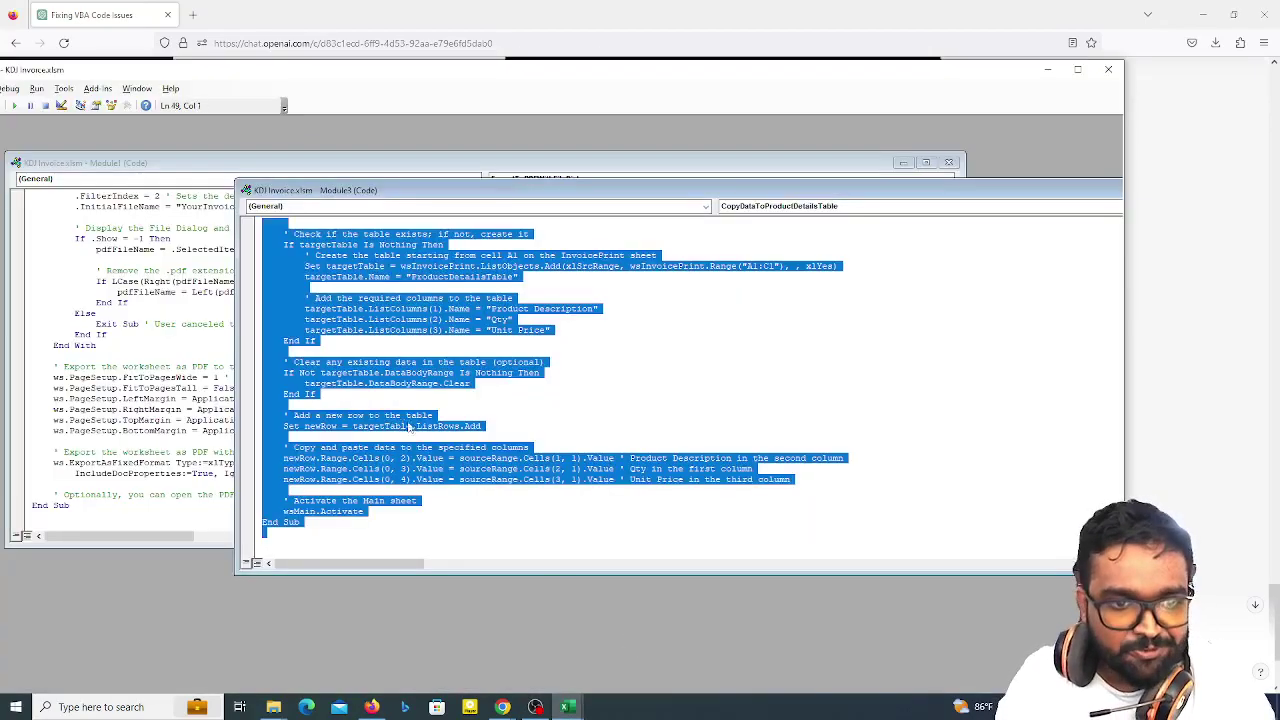
pyautogui.hotkey('ctrl', 'v')
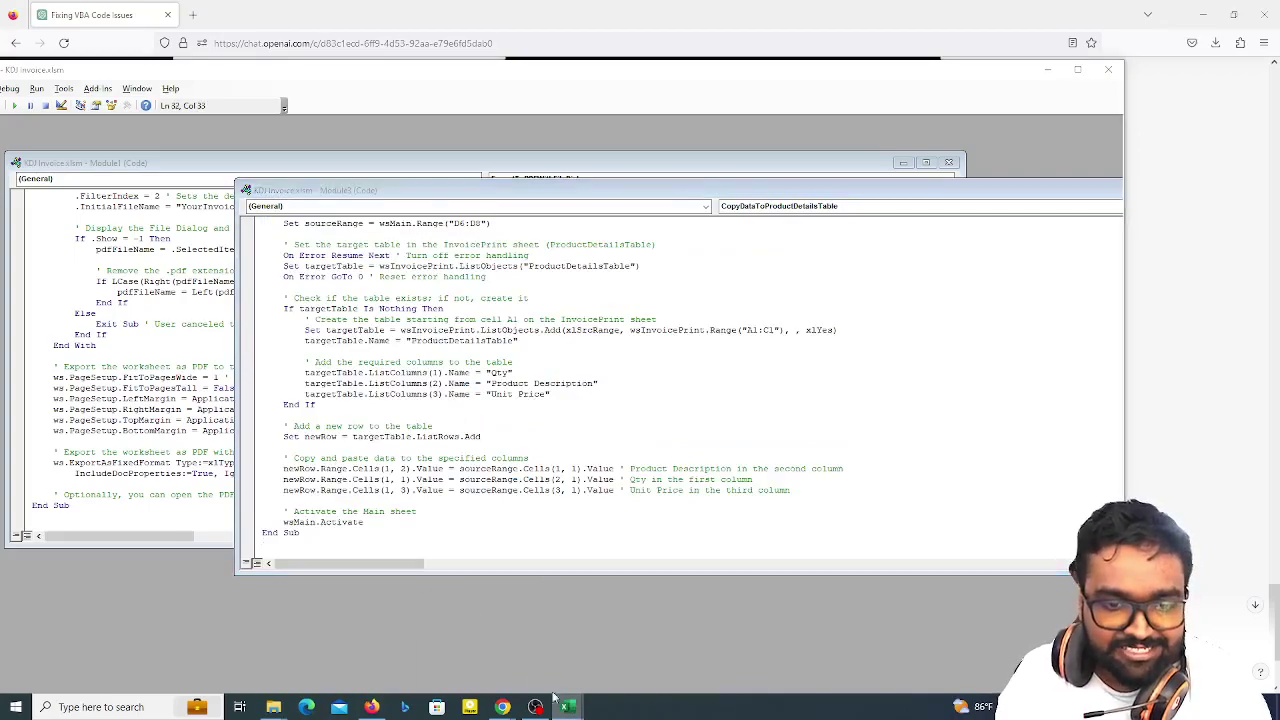
# - Enter Book as the product in D6 on Main and submit it to InvoicePrint
pyautogui.moveTo(566, 706)
pyautogui.click(460, 650)
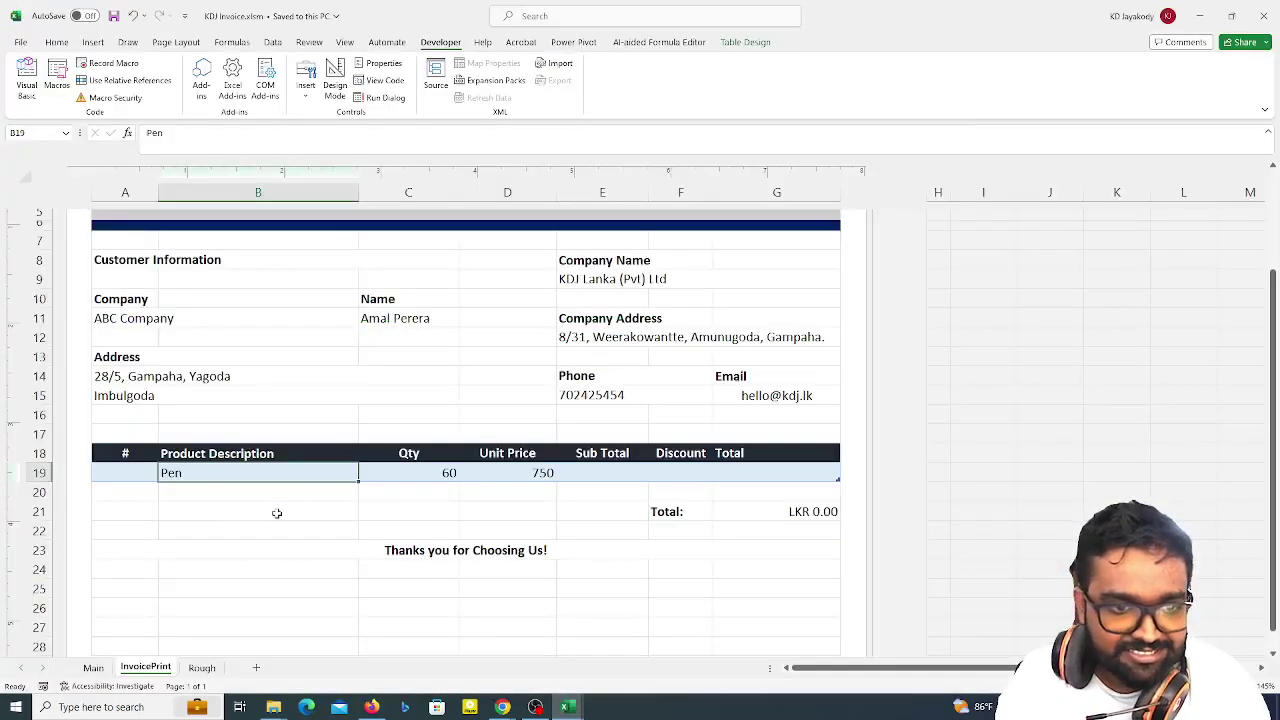
pyautogui.click(93, 667)
pyautogui.click(379, 287)
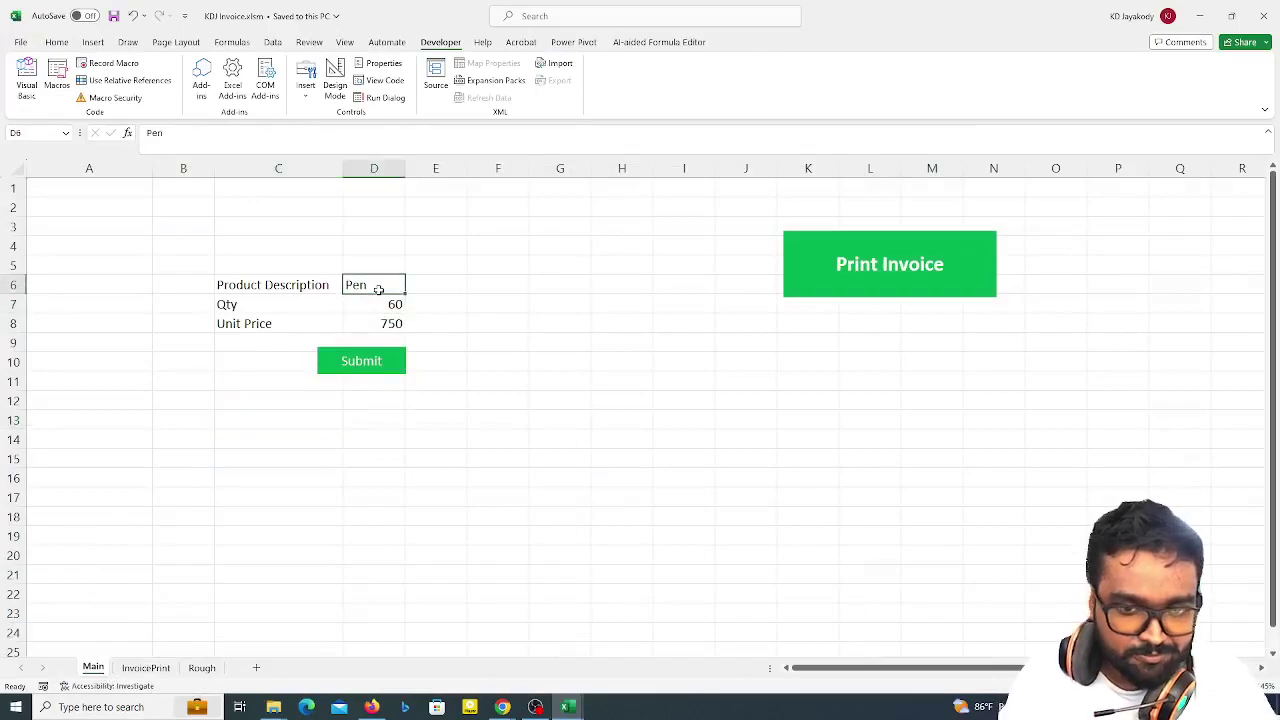
pyautogui.write('Book')
pyautogui.press('Return')
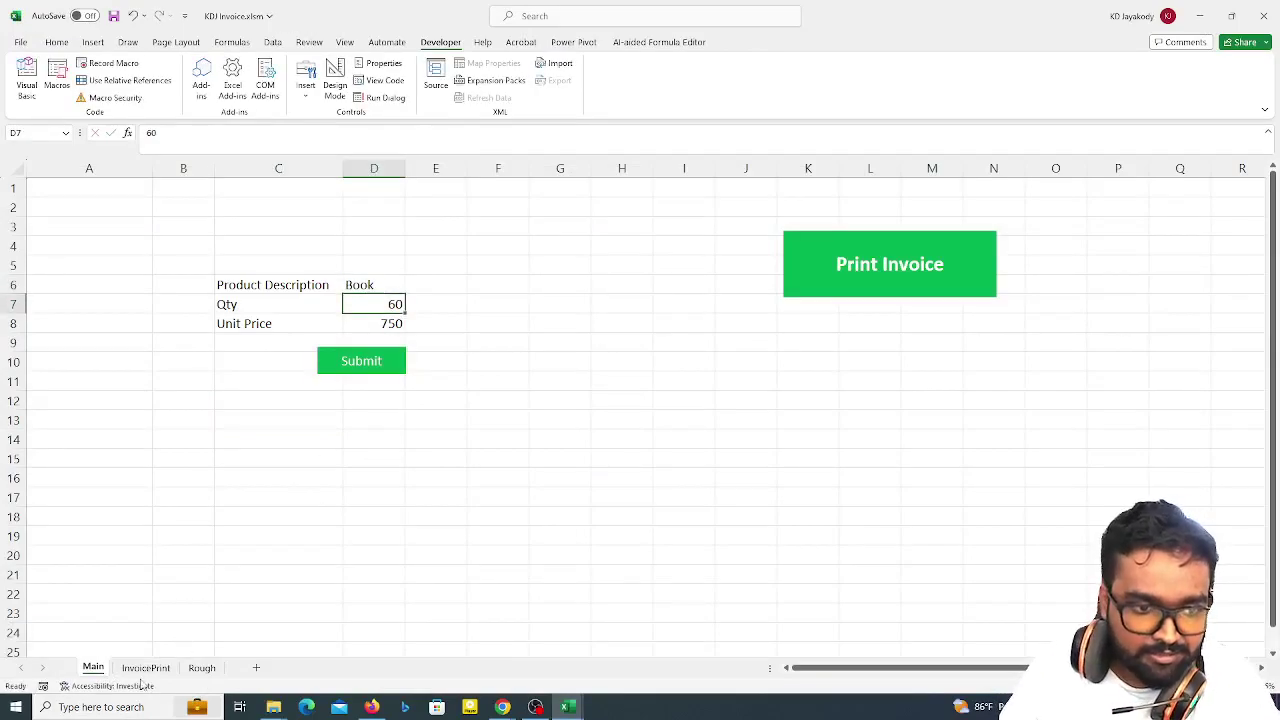
pyautogui.click(146, 667)
pyautogui.click(93, 667)
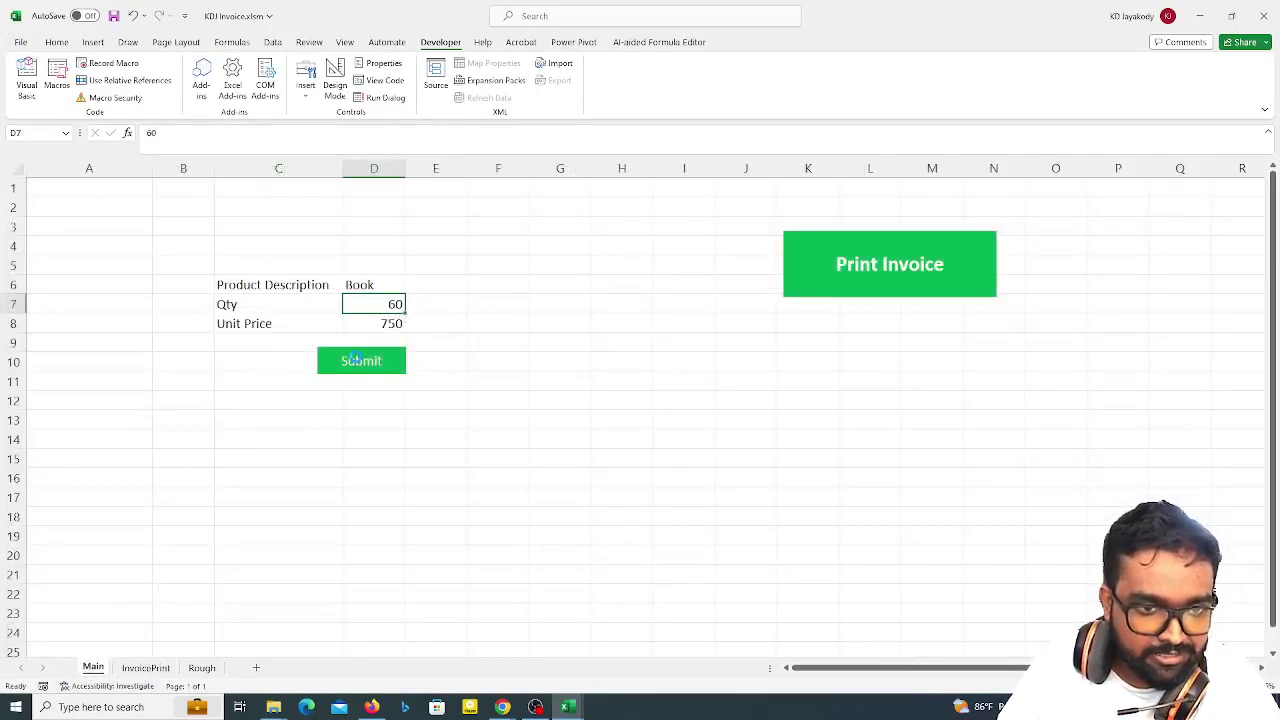
pyautogui.click(146, 667)
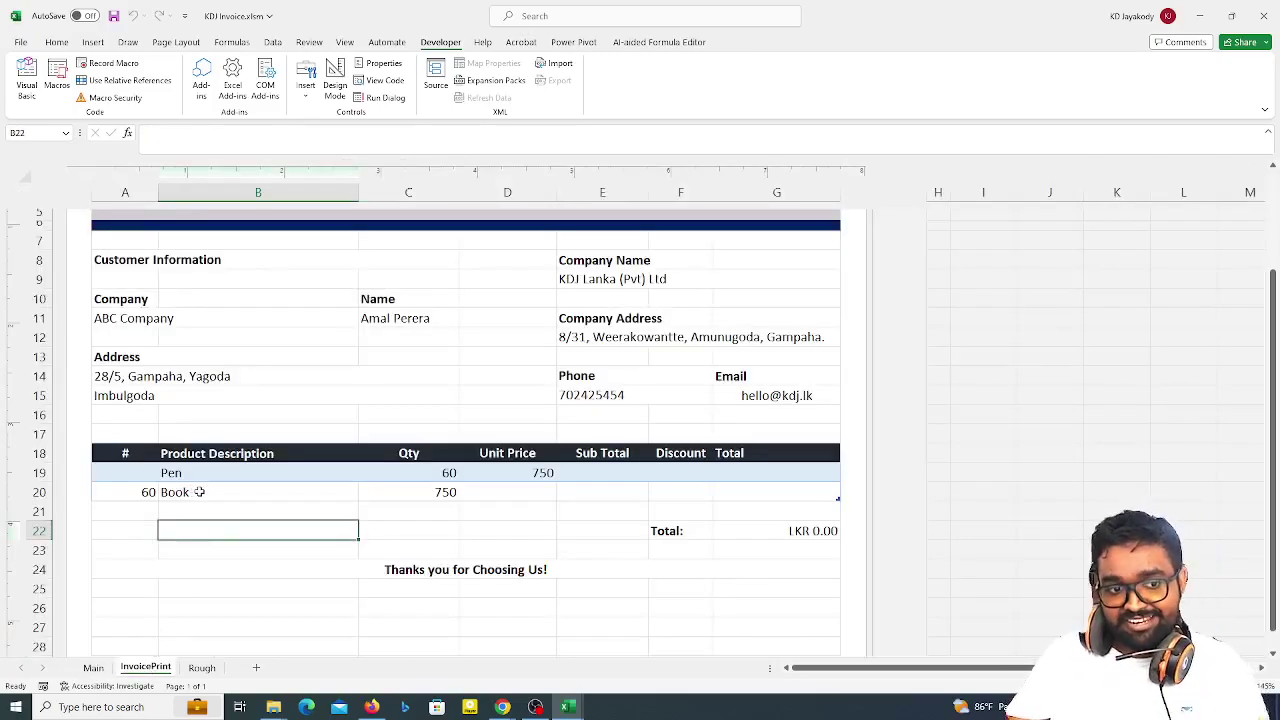
# - Enter Matta in D6 and submit it as another appended invoice row
pyautogui.click(97, 666)
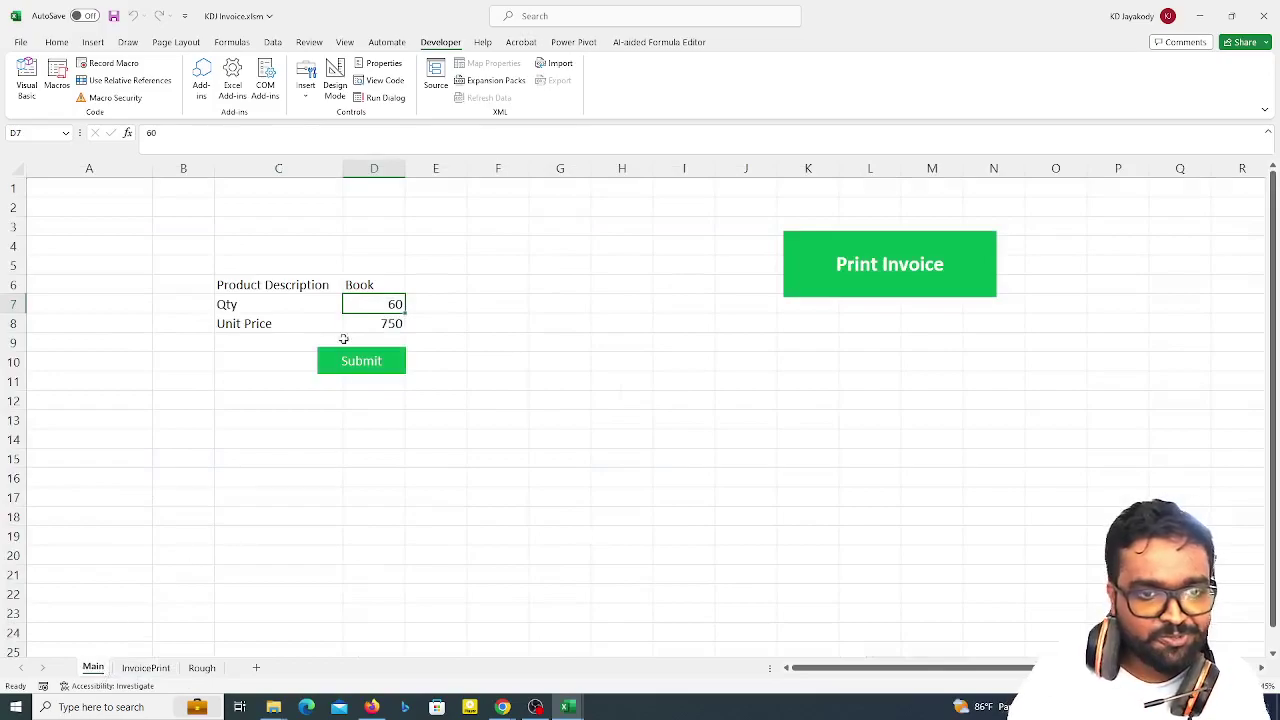
pyautogui.click(376, 283)
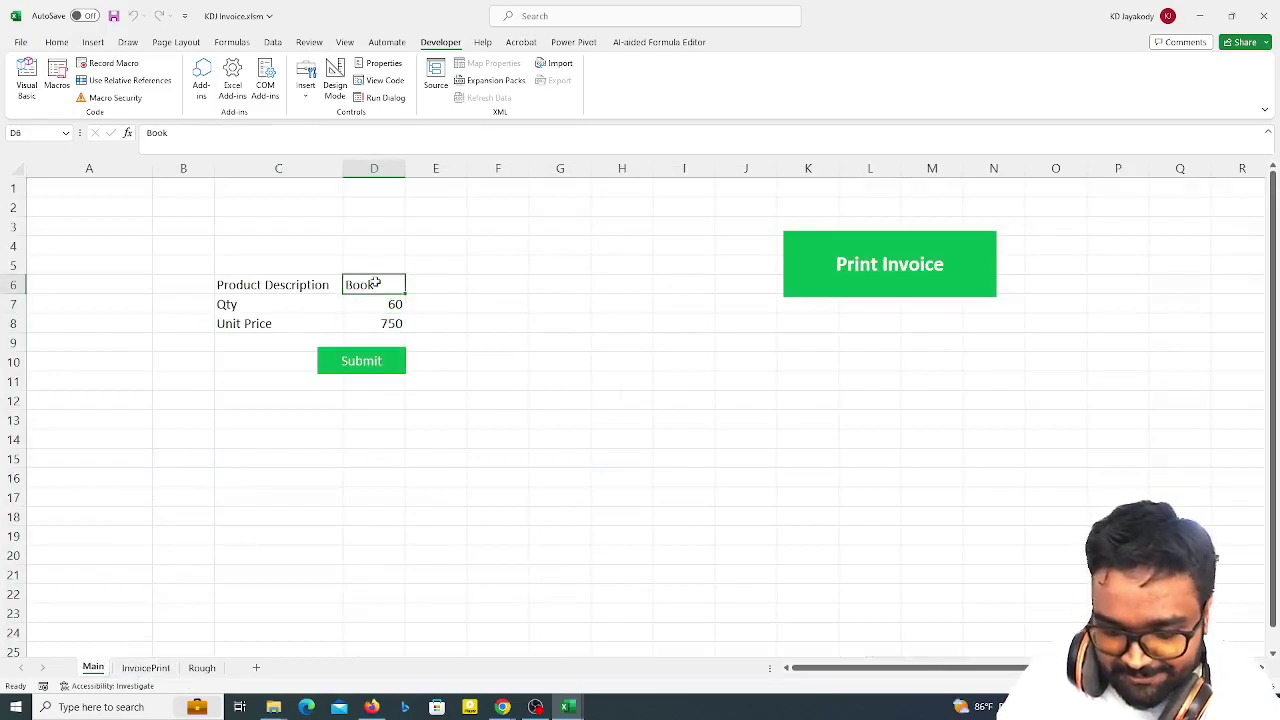
pyautogui.write('Maltta')
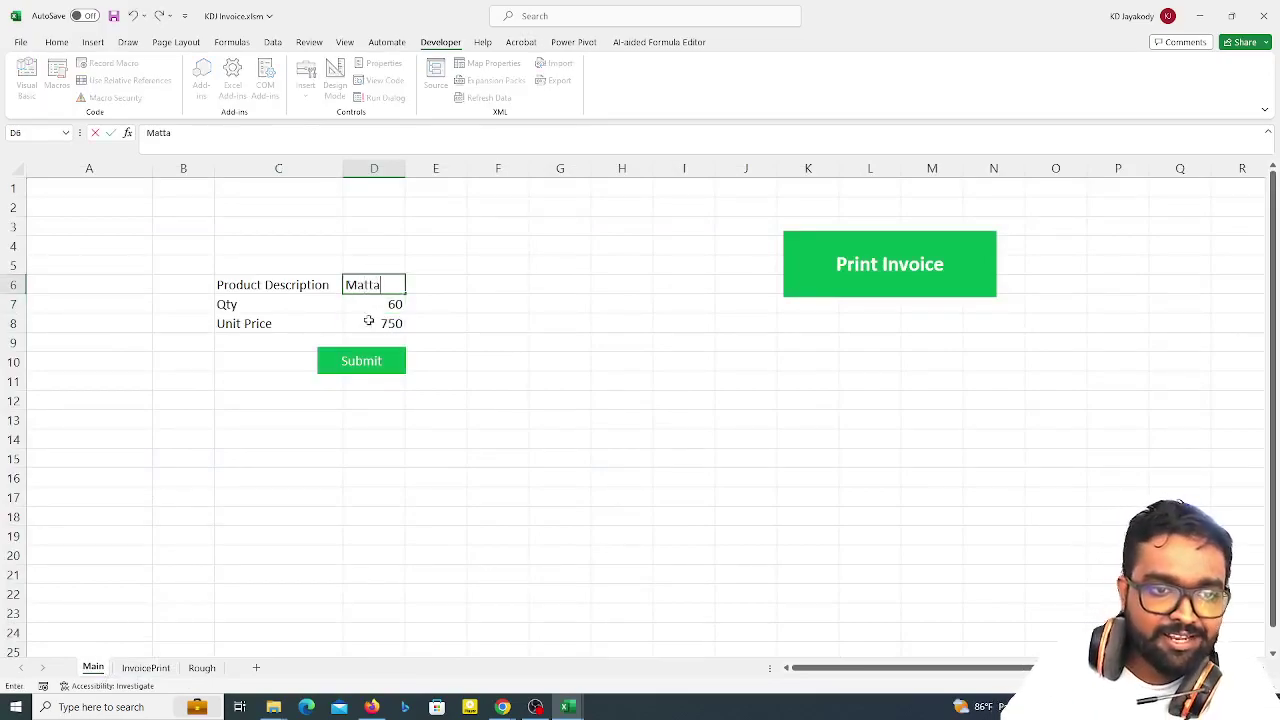
pyautogui.click(353, 368)
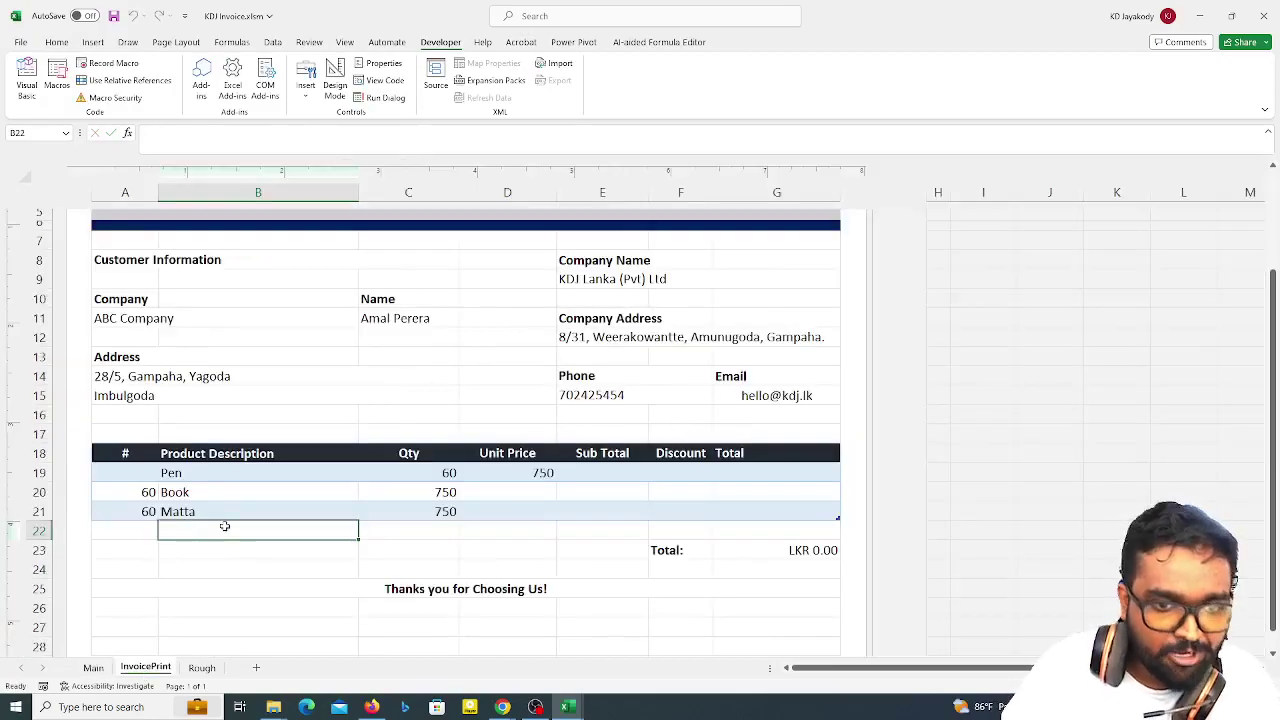
# - Edit the newRow.Range.Cells lines so Qty goes to column 3 and Unit Price to column 4, then save
pyautogui.moveTo(565, 705)
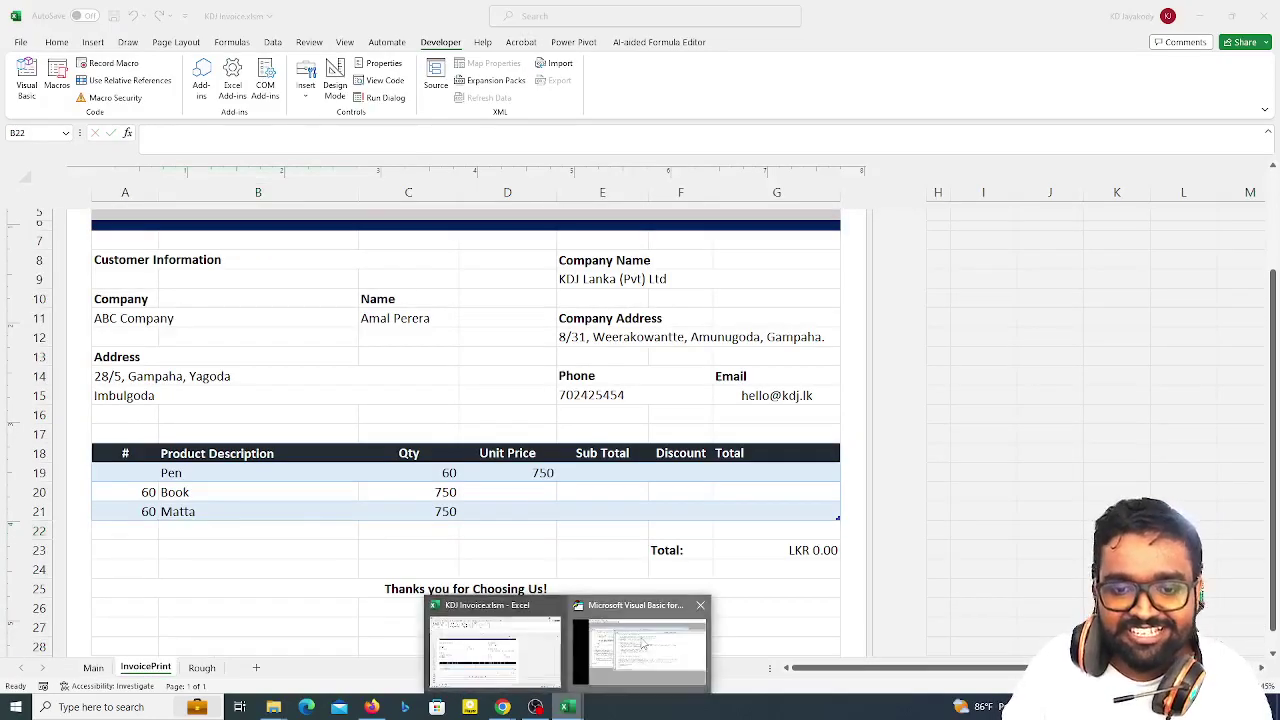
pyautogui.click(640, 645)
pyautogui.click(455, 441)
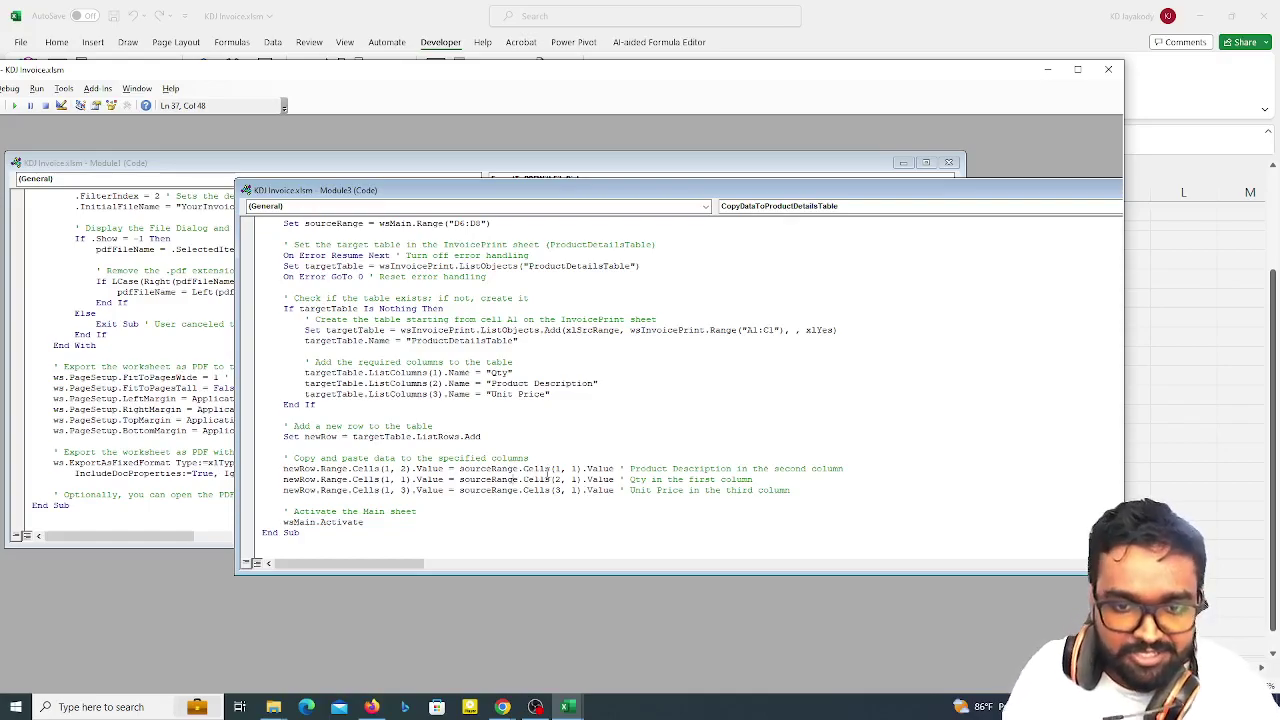
pyautogui.click(555, 479)
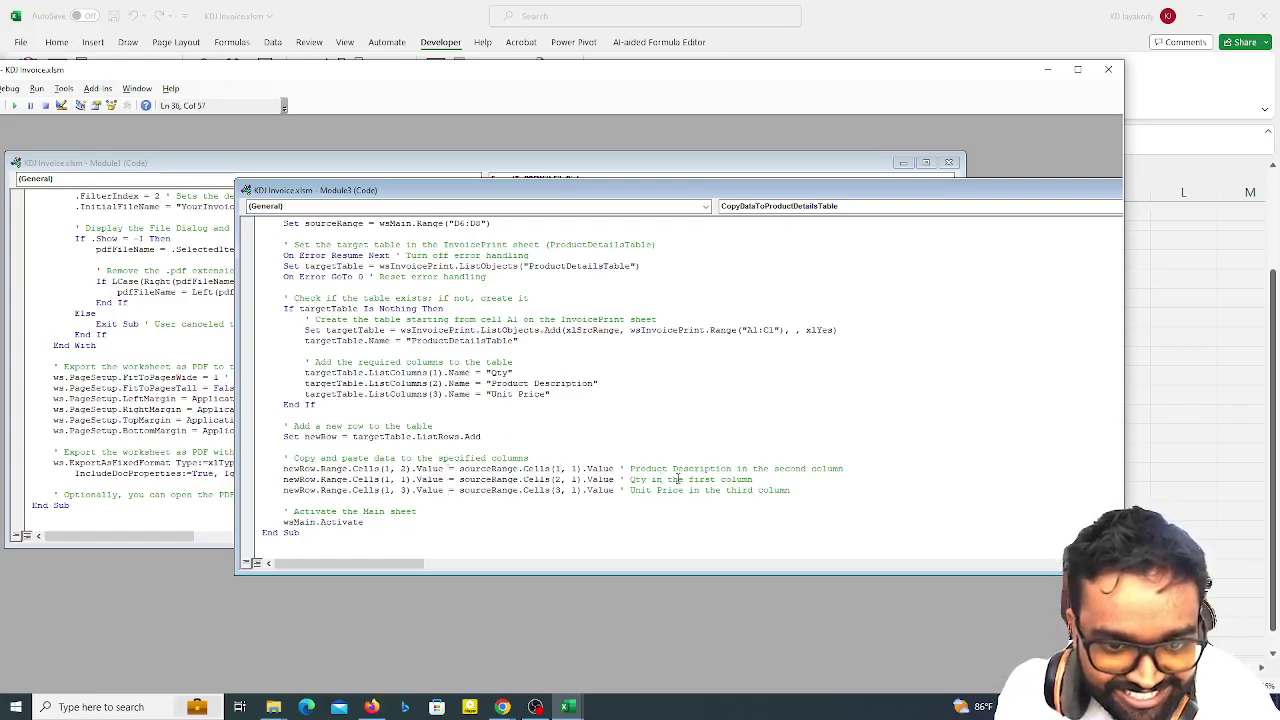
pyautogui.click(405, 479)
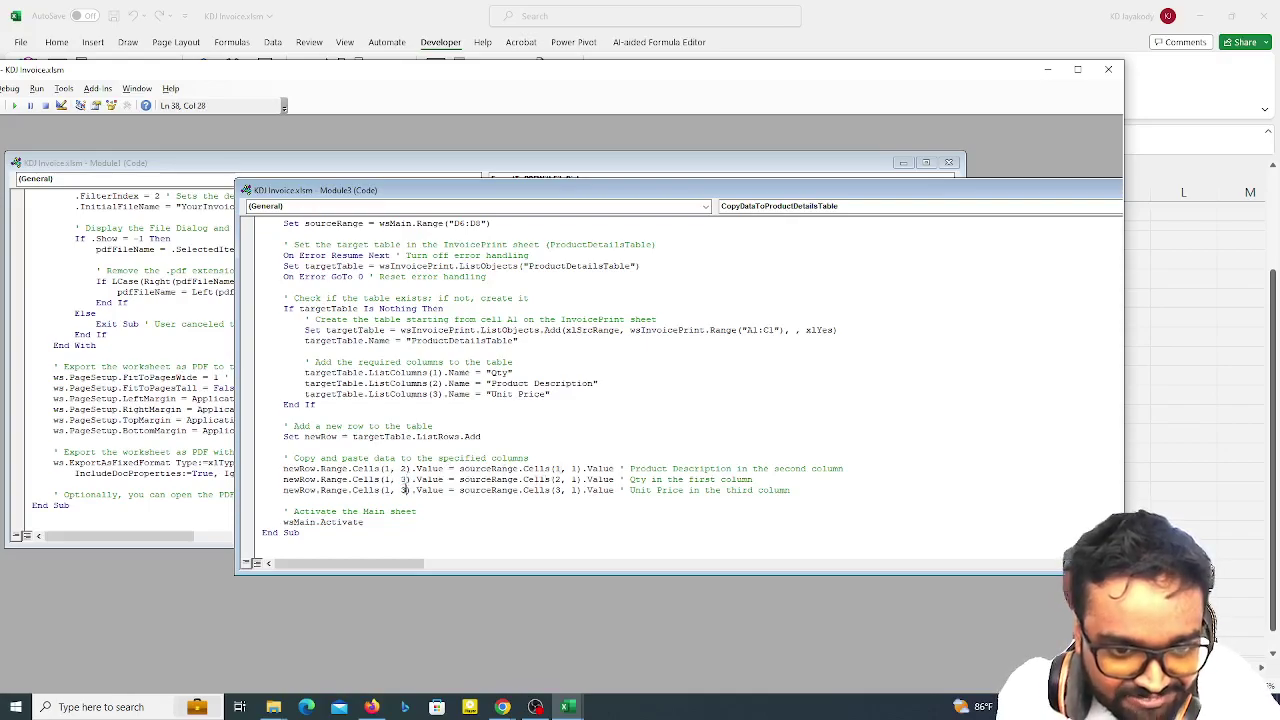
pyautogui.write('4')
pyautogui.hotkey('ctrl', 's')
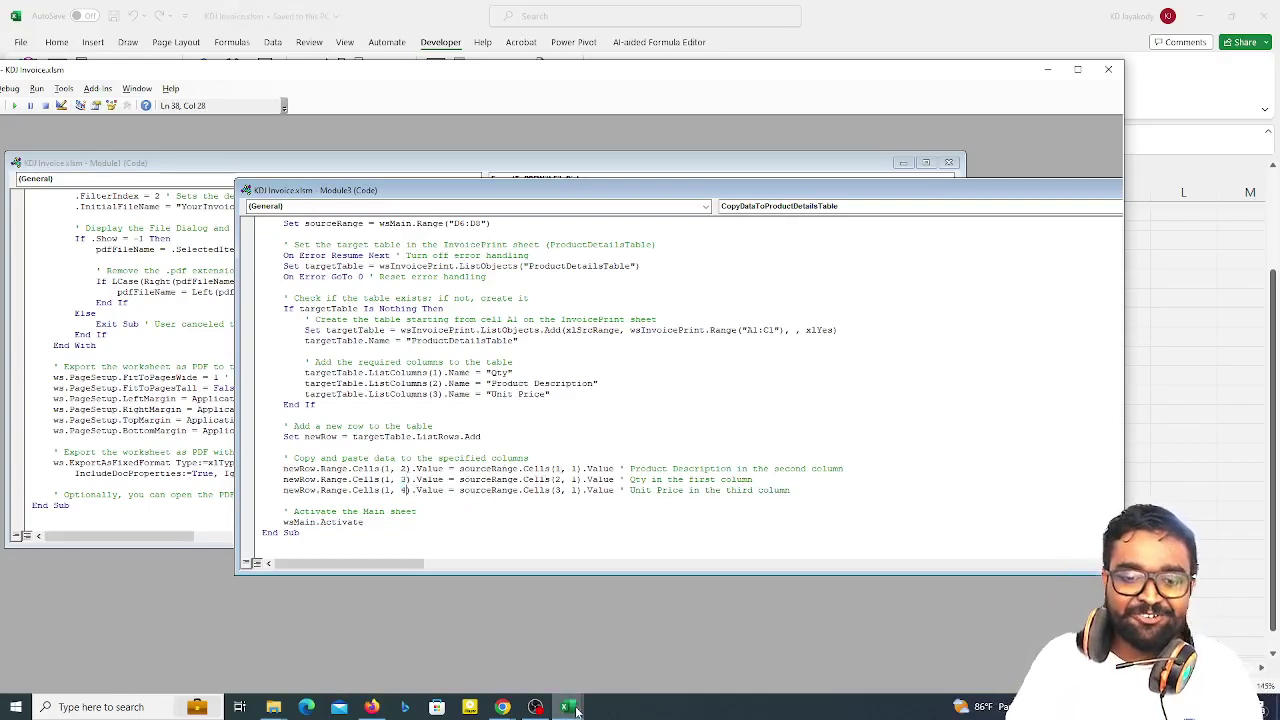
# - Delete the three existing InvoicePrint table rows and save the workbook
pyautogui.moveTo(576, 710)
pyautogui.click(643, 650)
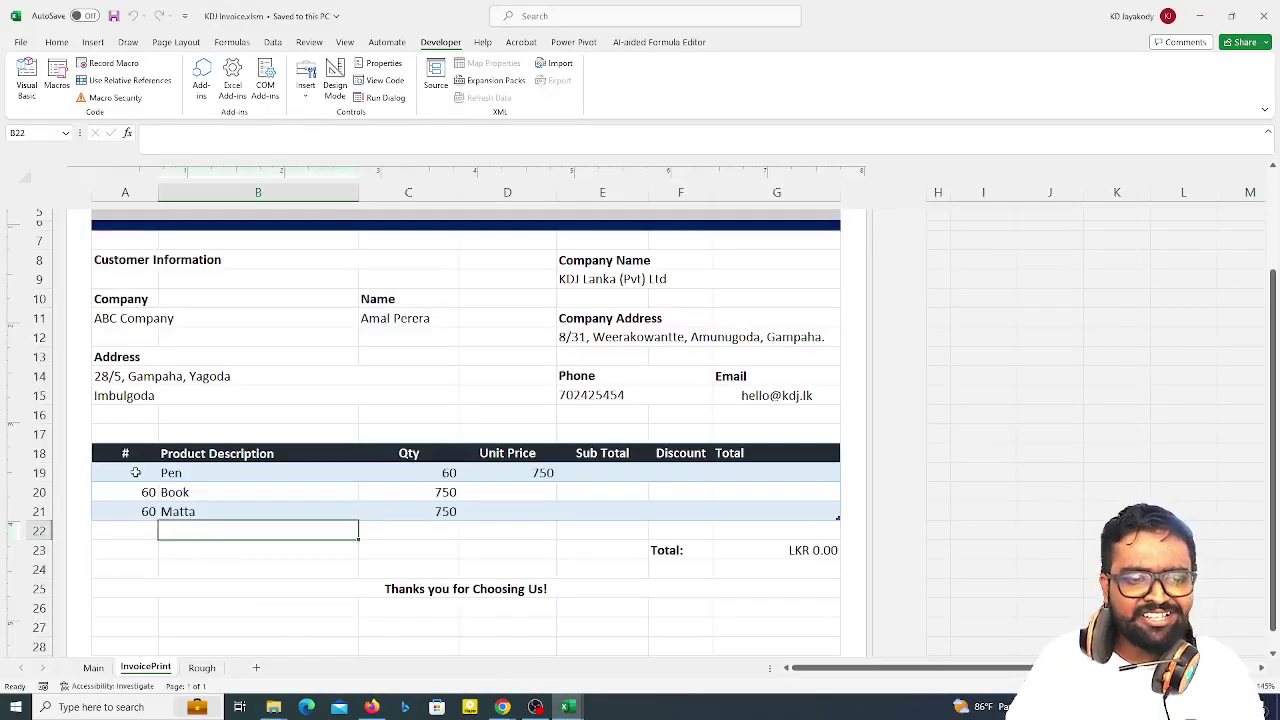
pyautogui.moveTo(135, 472); pyautogui.dragTo(763, 517)
pyautogui.rightClick(749, 505)
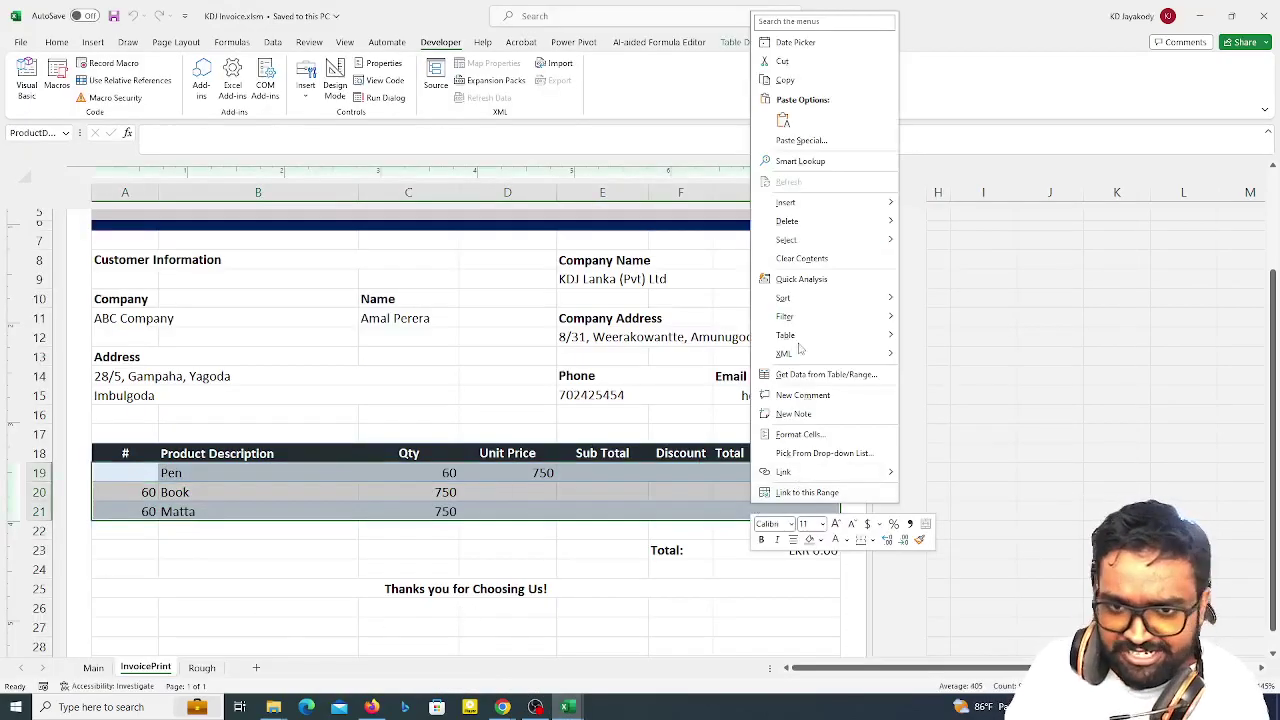
pyautogui.moveTo(800, 221)
pyautogui.click(934, 240)
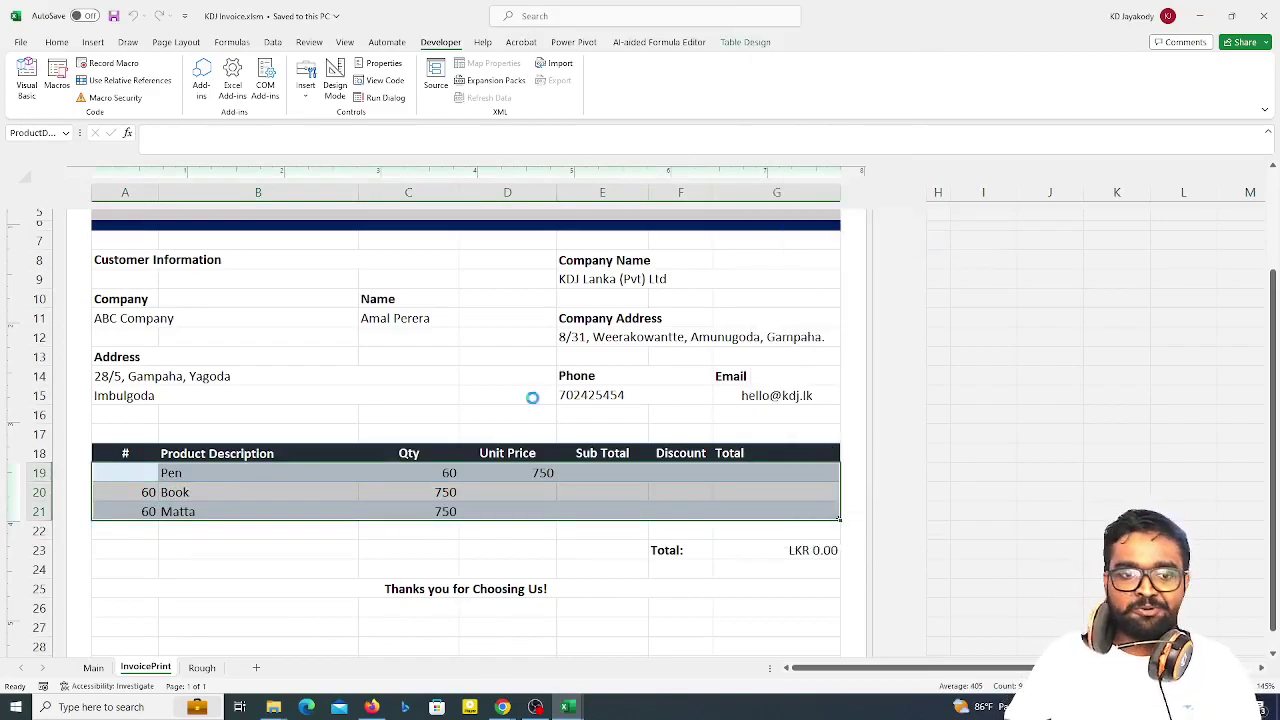
pyautogui.click(210, 530)
pyautogui.hotkey('ctrl', 's')
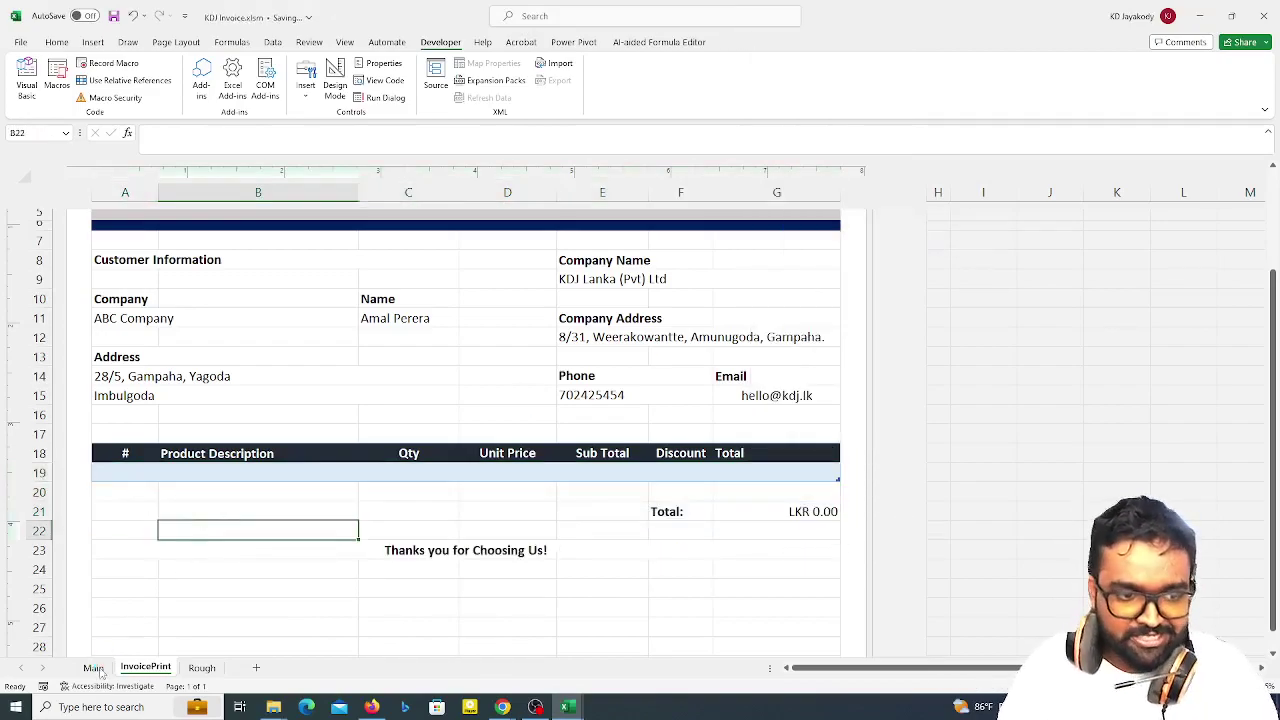
# - Resubmit Matta from Main so it lands with Qty 60 and Unit Price 750
pyautogui.click(93, 667)
pyautogui.click(404, 440)
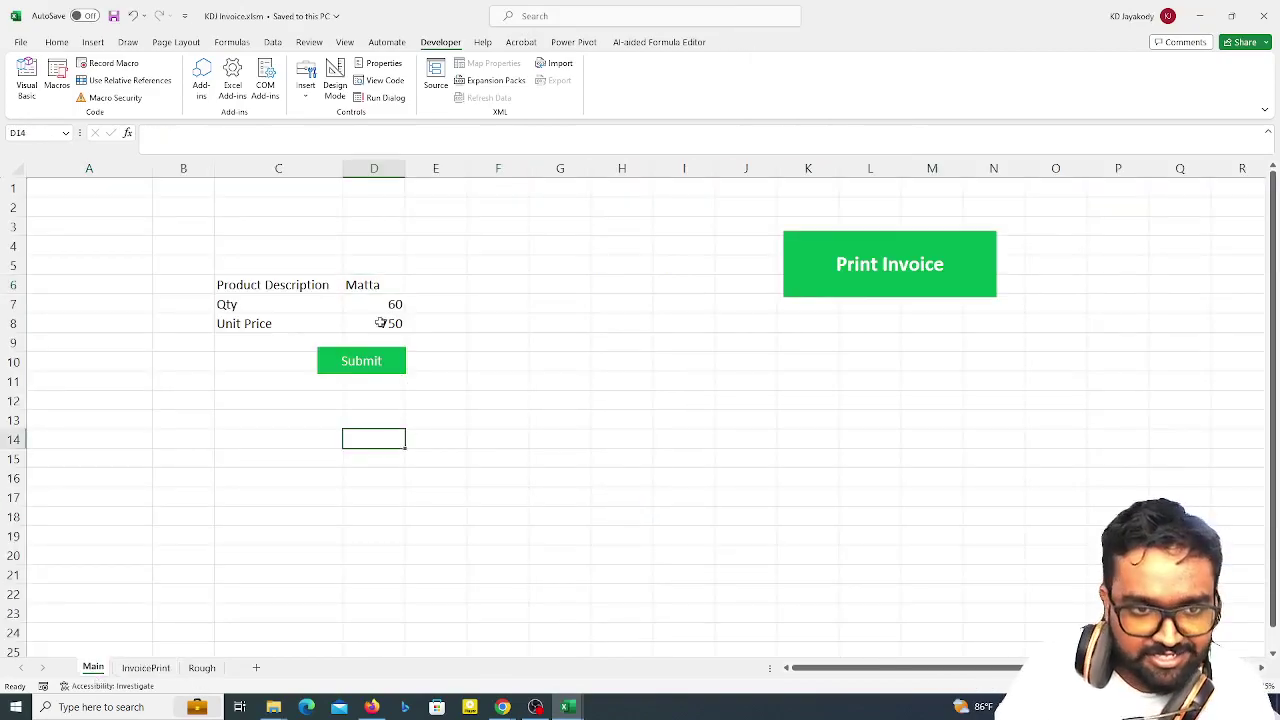
pyautogui.click(355, 372)
# - Apply the Normal cell style to the table heading and Matta rows (A18:G19)
pyautogui.click(150, 667)
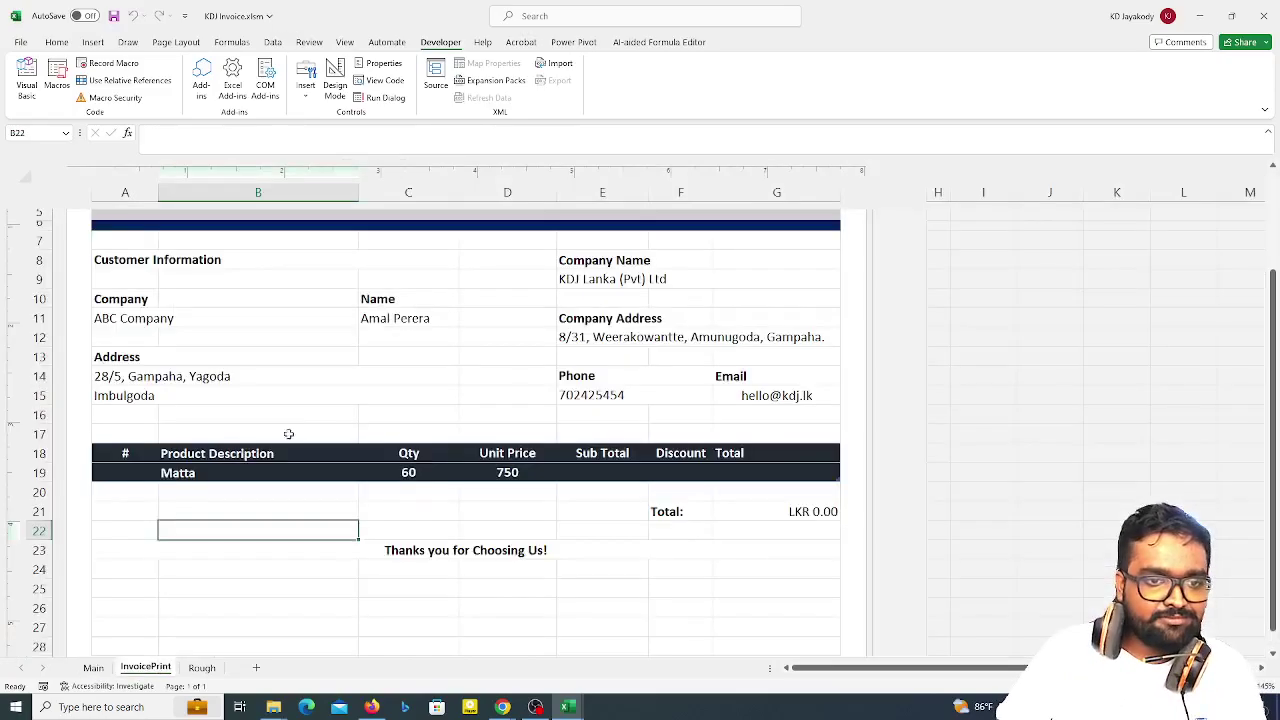
pyautogui.click(235, 603)
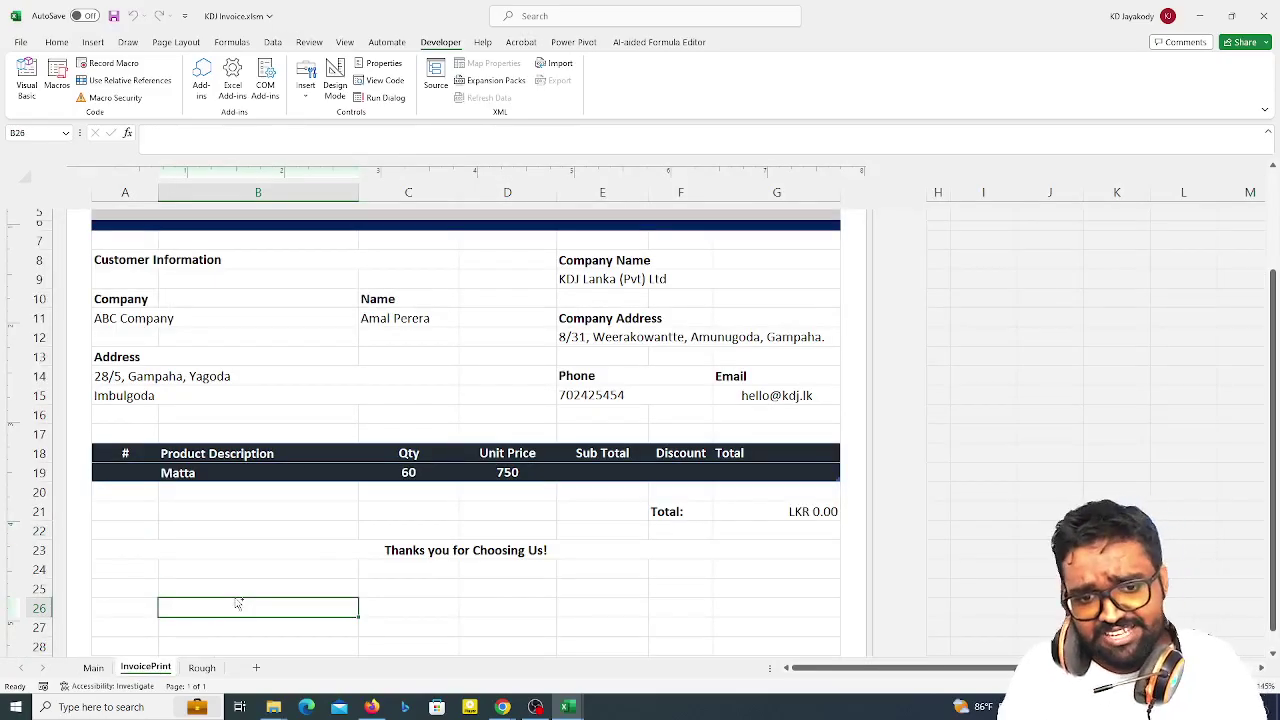
pyautogui.click(306, 528)
pyautogui.click(264, 475)
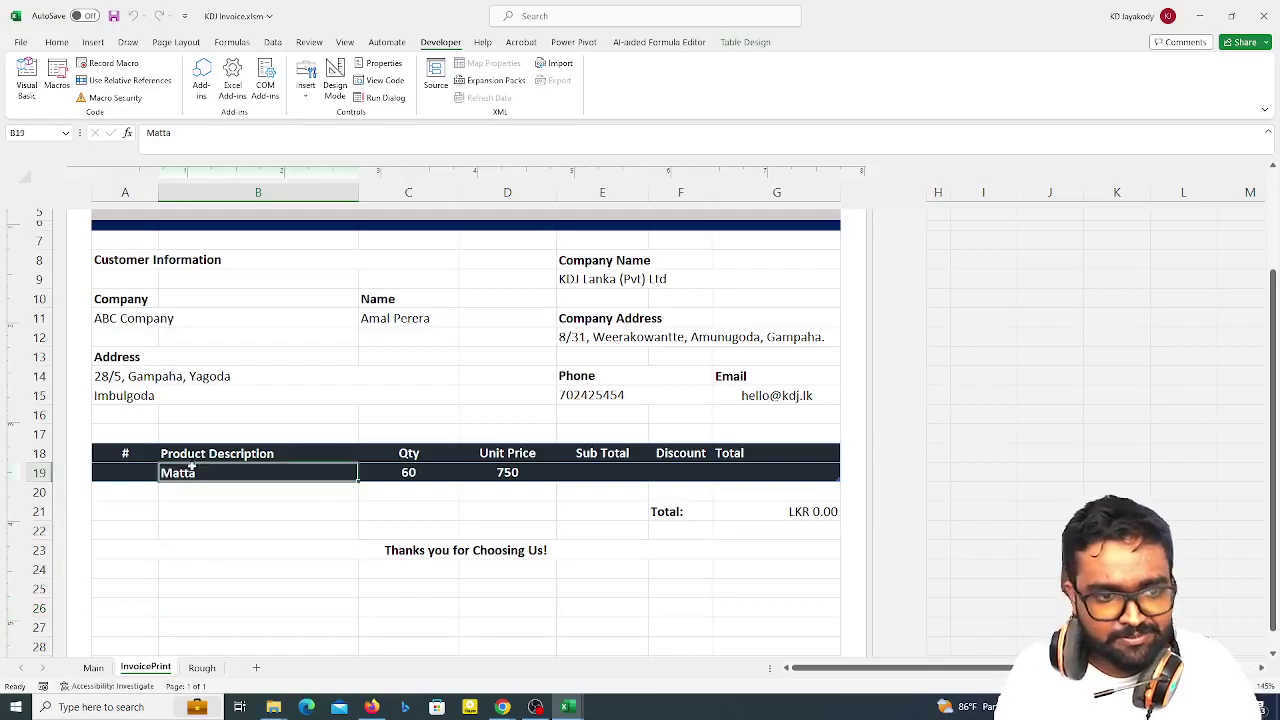
pyautogui.moveTo(120, 472); pyautogui.dragTo(760, 472)
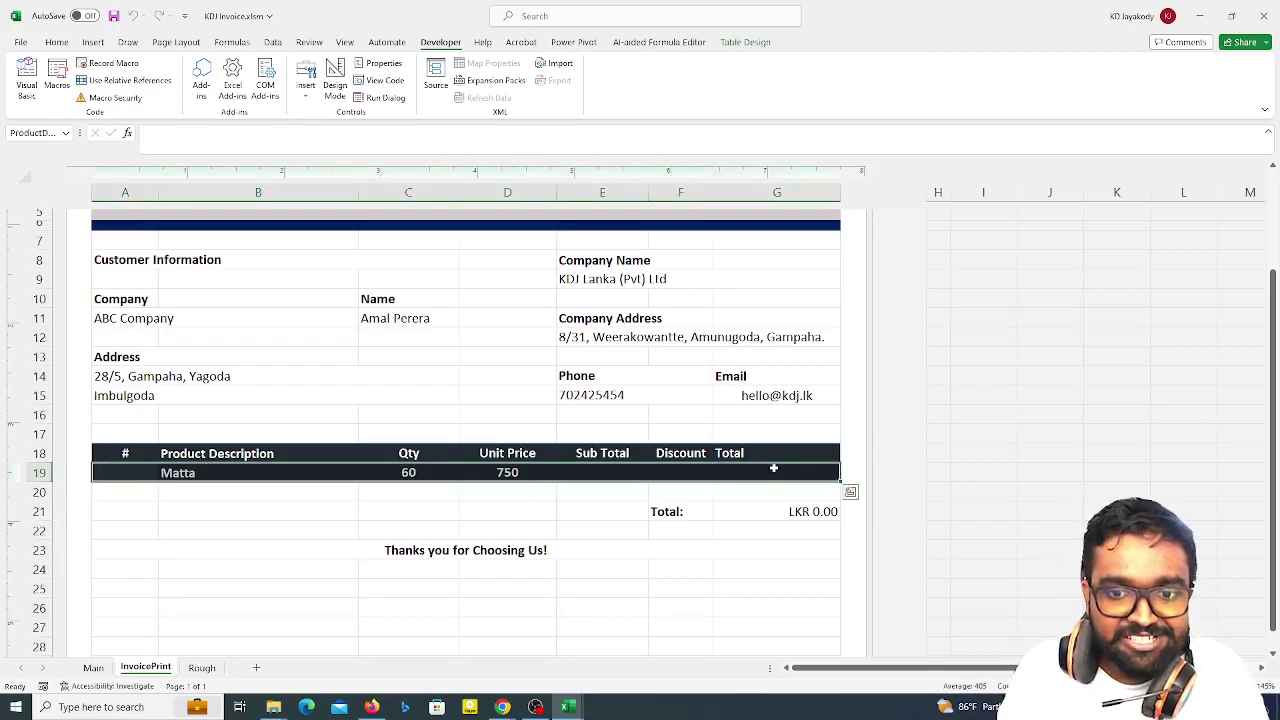
pyautogui.click(750, 455)
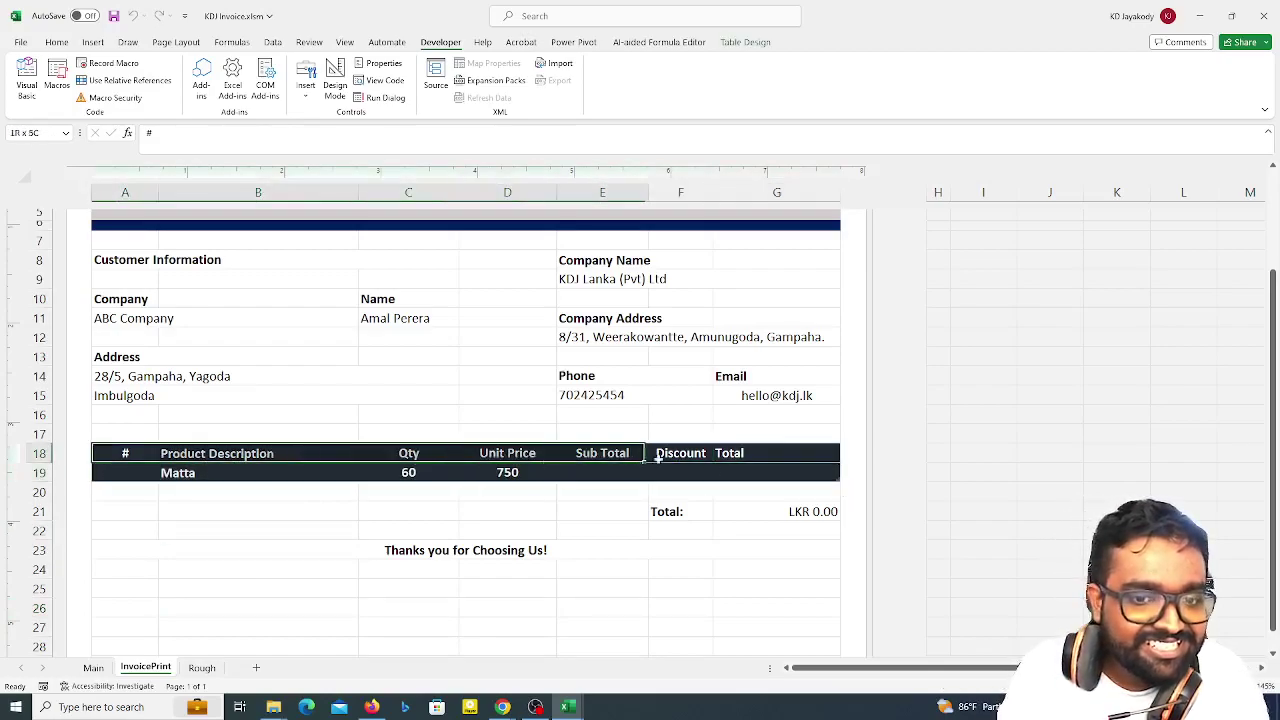
pyautogui.moveTo(153, 453); pyautogui.dragTo(763, 474)
pyautogui.click(57, 42)
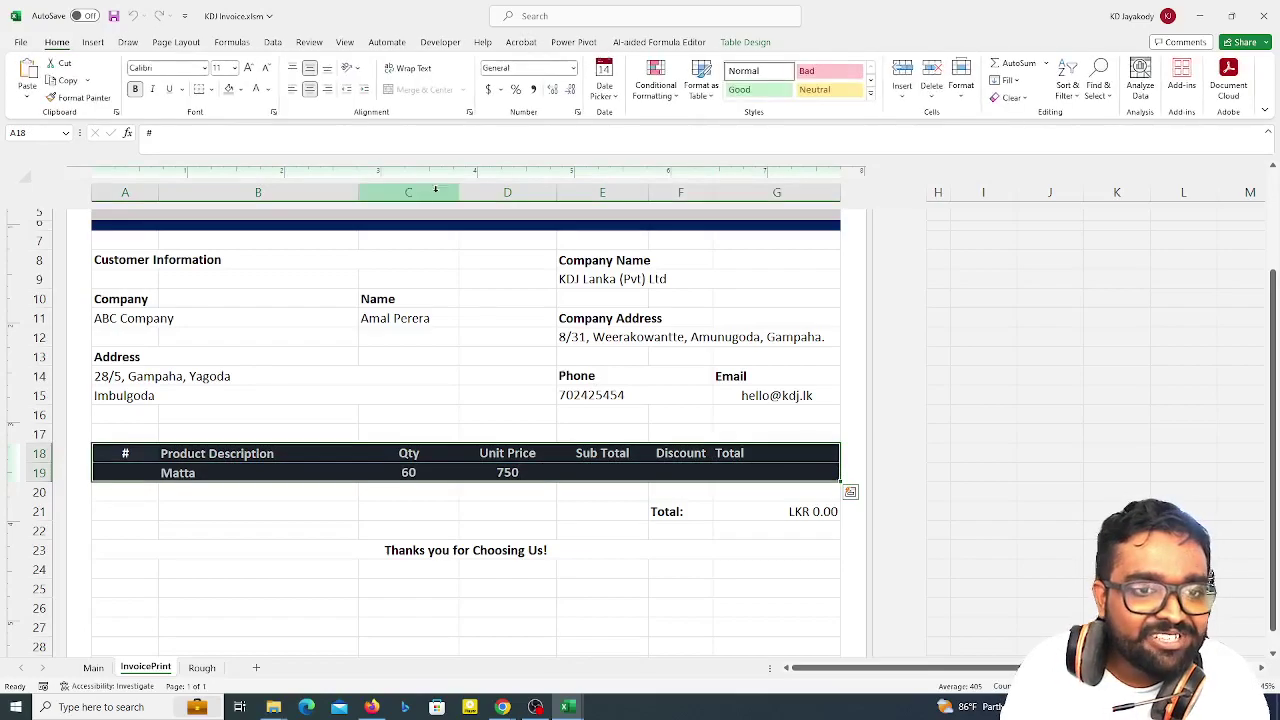
pyautogui.click(779, 77)
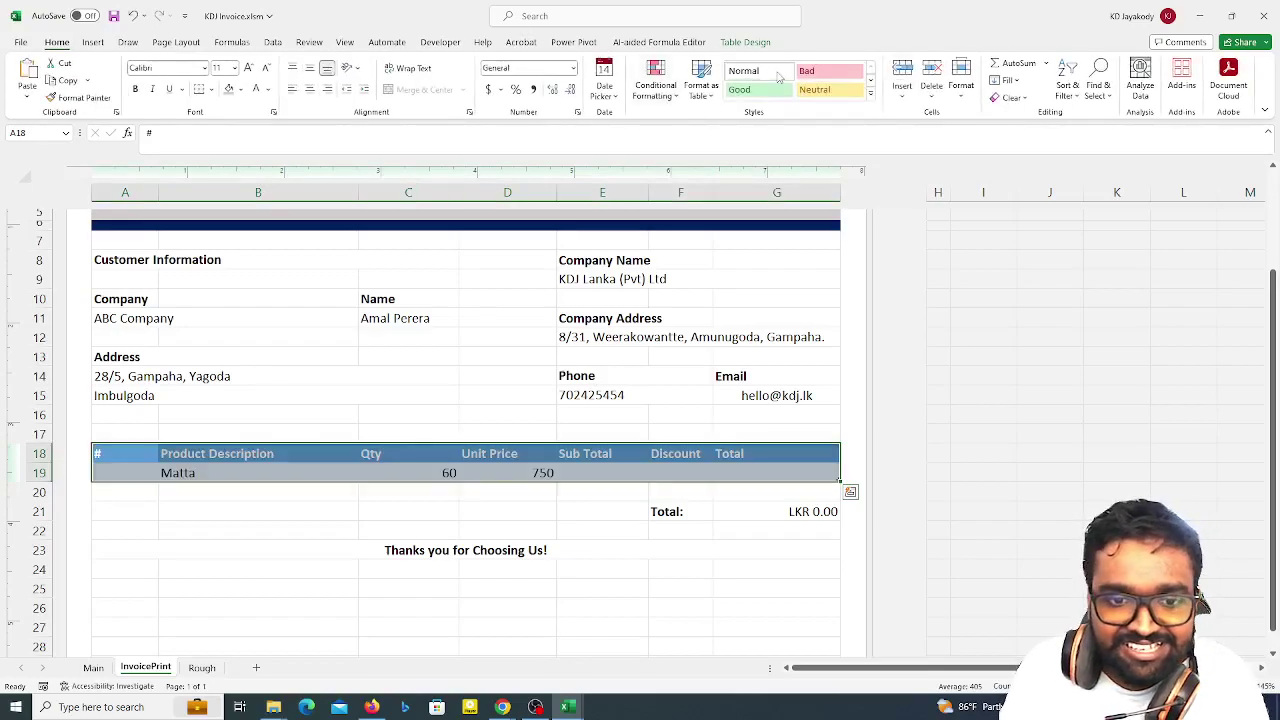
pyautogui.click(500, 434)
# - Clear the Matta, 60 and 750 values from the table row
pyautogui.click(246, 485)
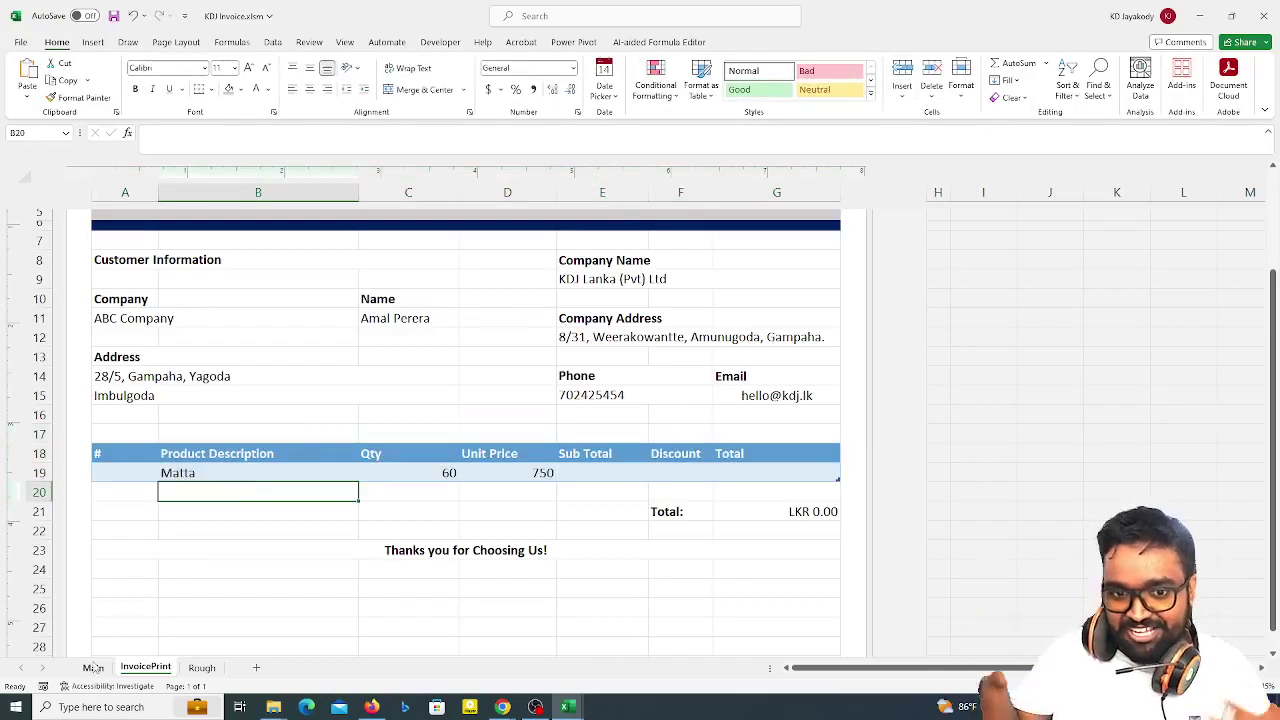
pyautogui.moveTo(142, 481); pyautogui.dragTo(755, 482)
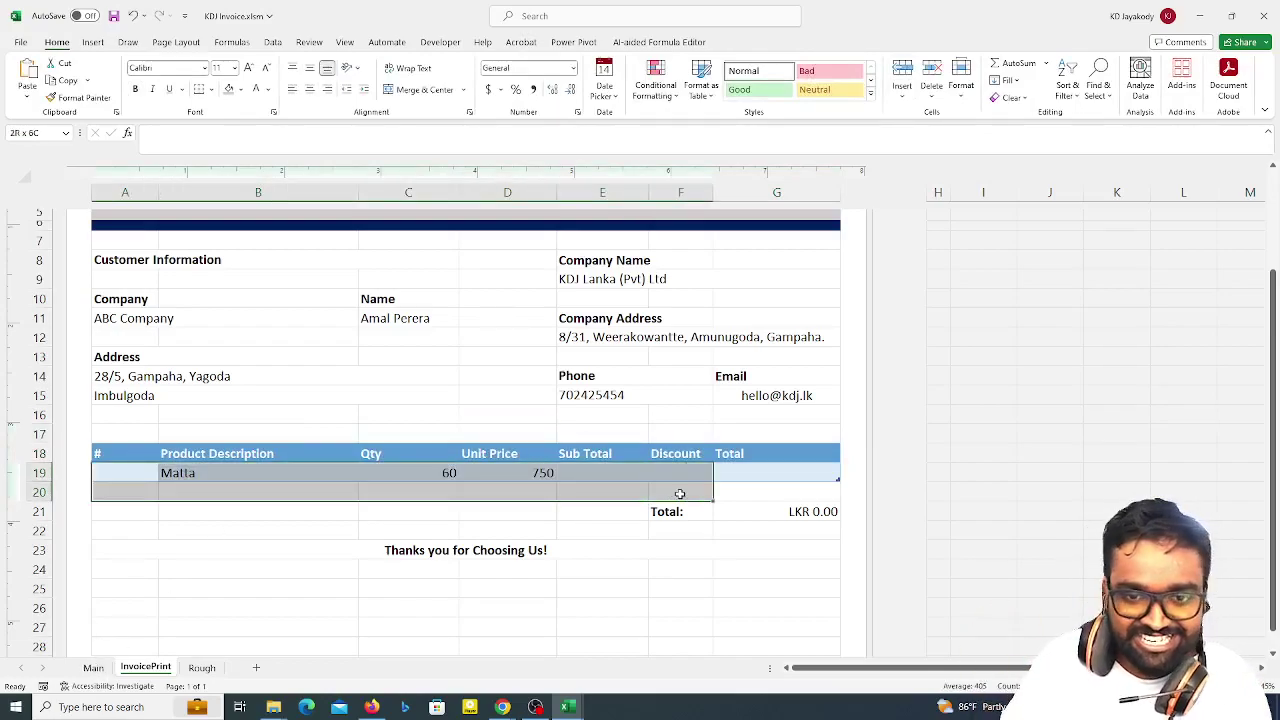
pyautogui.press('Delete')
pyautogui.click(286, 572)
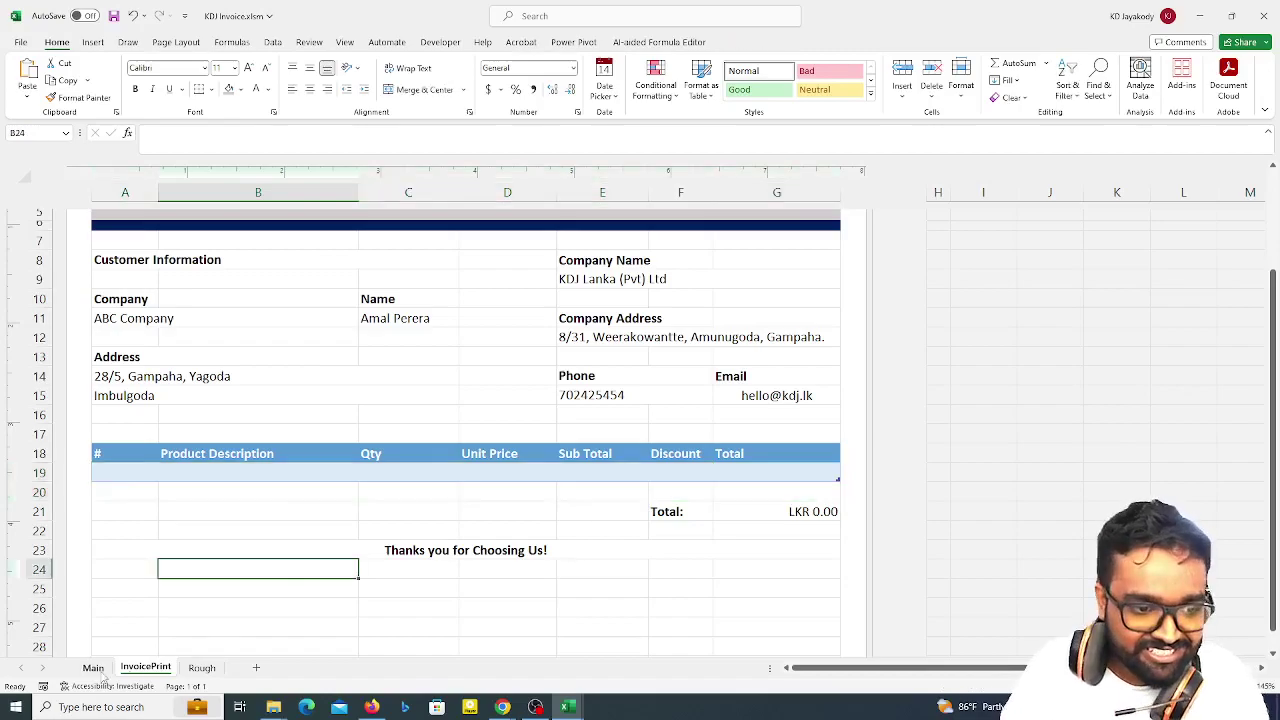
pyautogui.click(93, 667)
# - Remove the leftover Matta row from the InvoicePrint table with Delete Table Rows
pyautogui.click(146, 668)
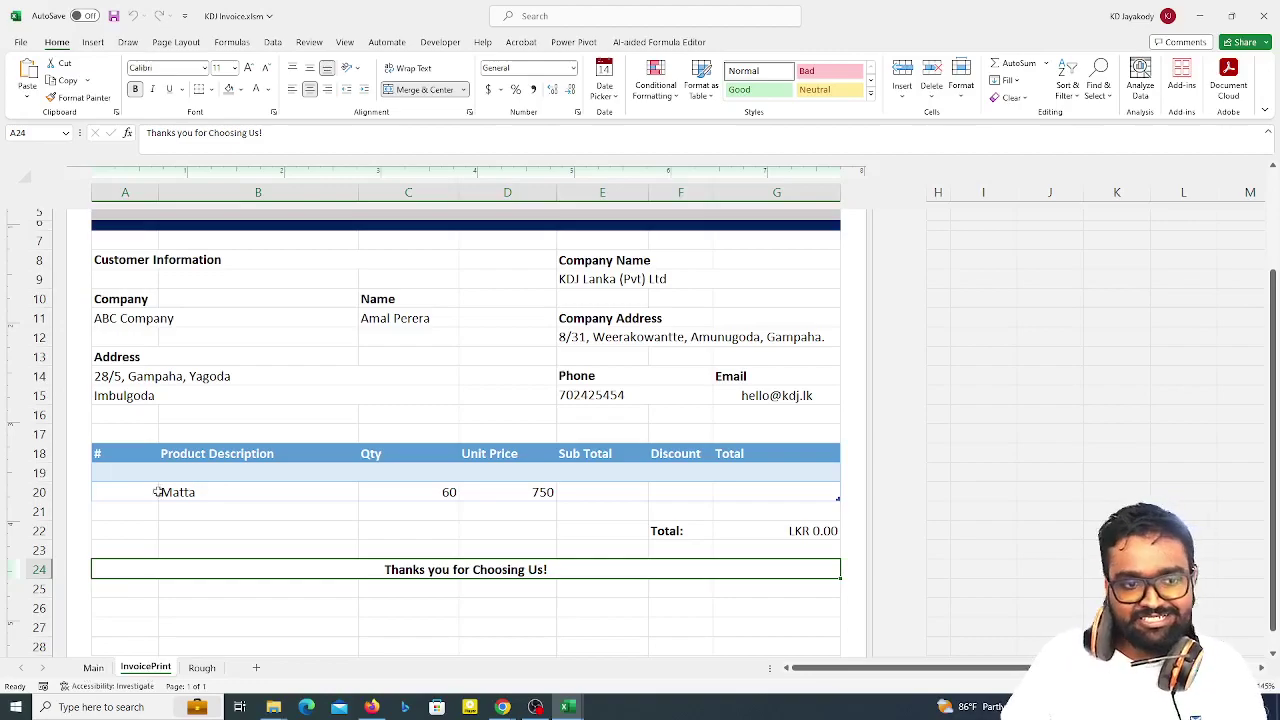
pyautogui.rightClick(118, 474)
pyautogui.moveTo(180, 504)
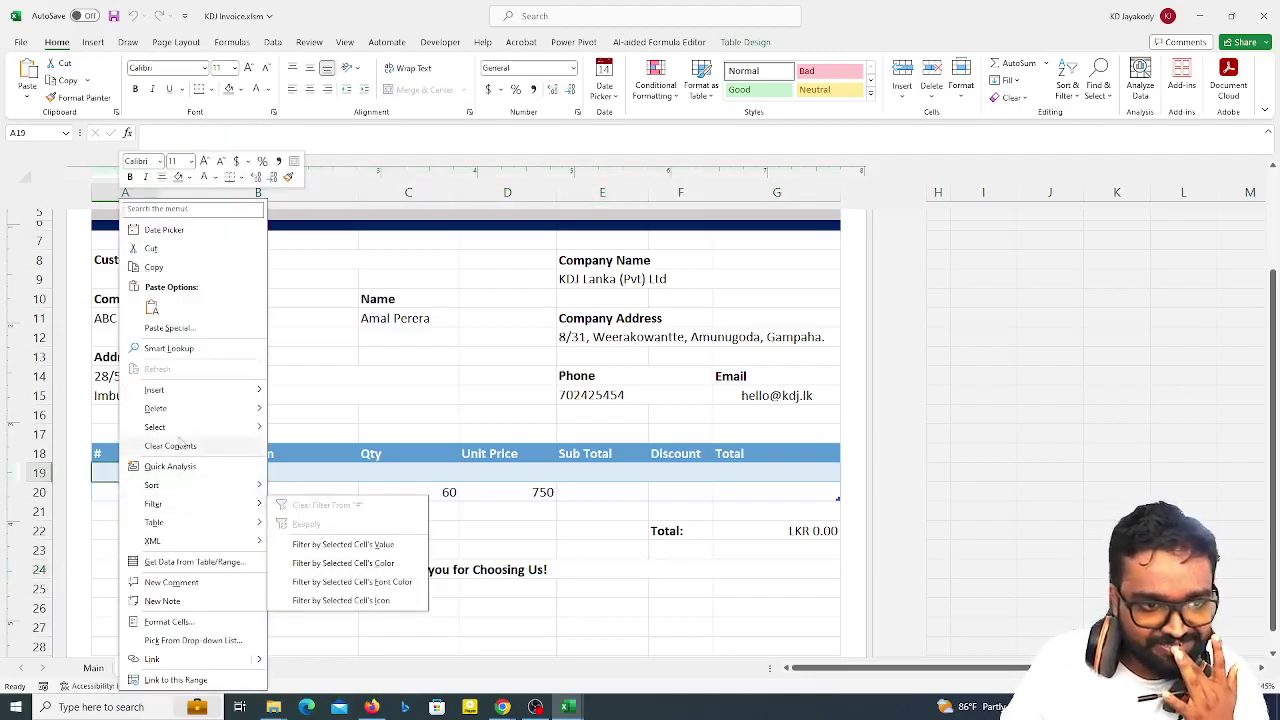
pyautogui.click(236, 468)
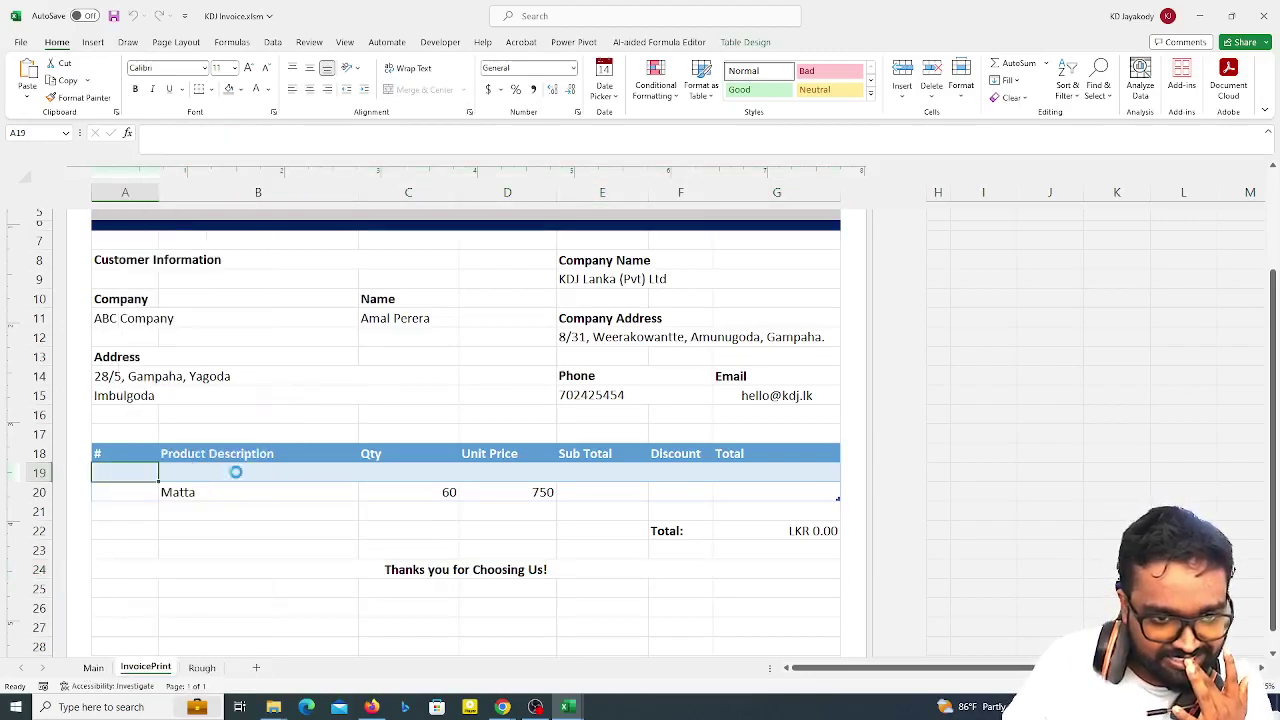
pyautogui.rightClick(120, 478)
pyautogui.moveTo(215, 409)
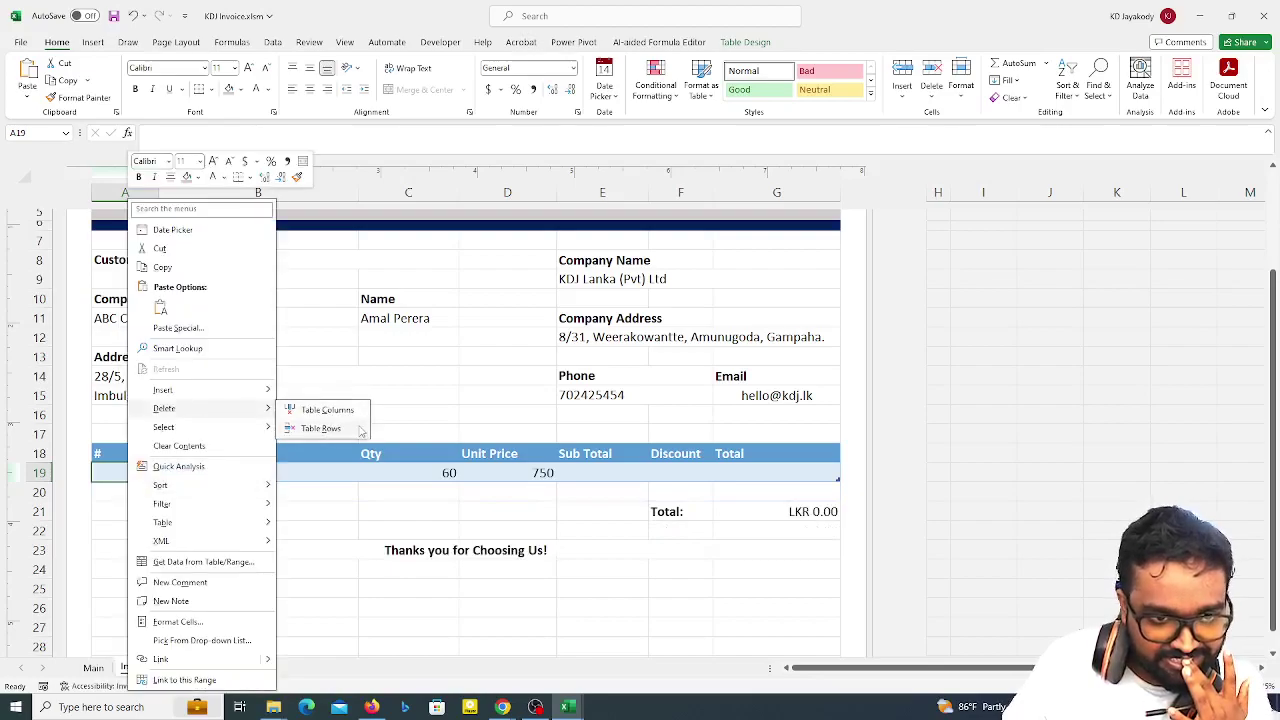
pyautogui.moveTo(180, 504)
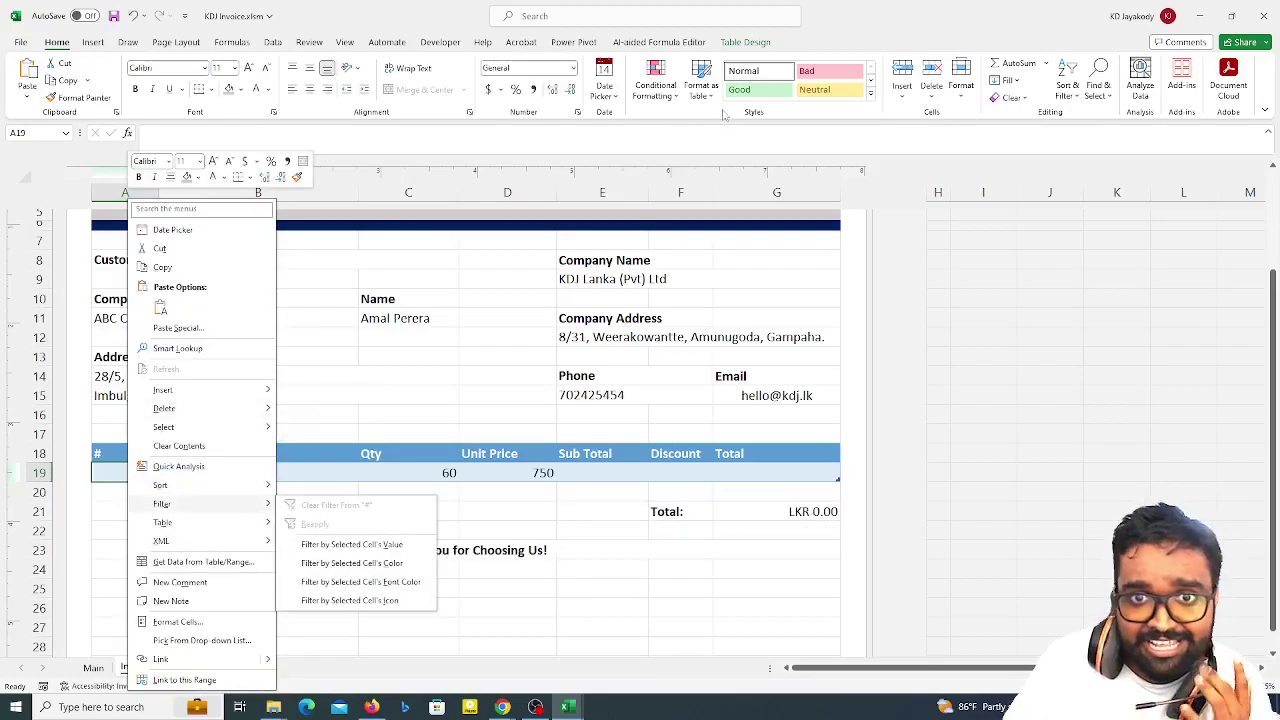
pyautogui.click(701, 82)
pyautogui.click(925, 92)
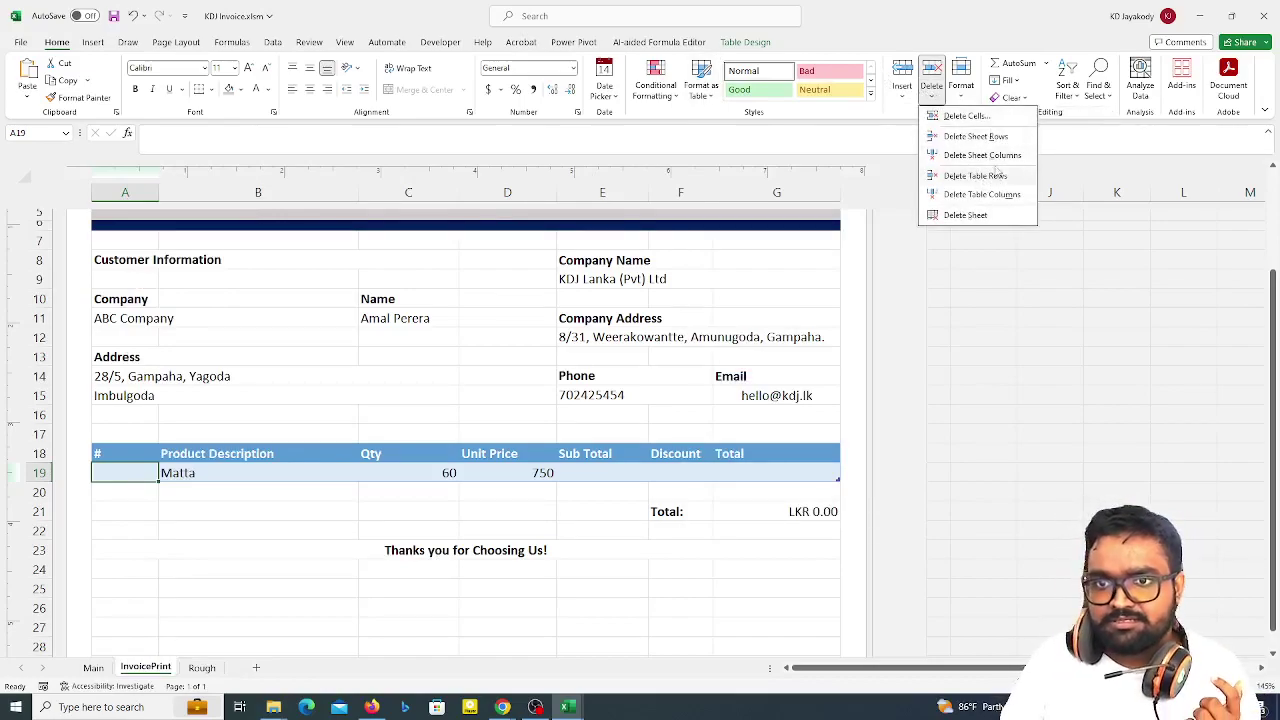
pyautogui.click(997, 175)
# - Save the workbook and return to the Main sheet
pyautogui.click(323, 565)
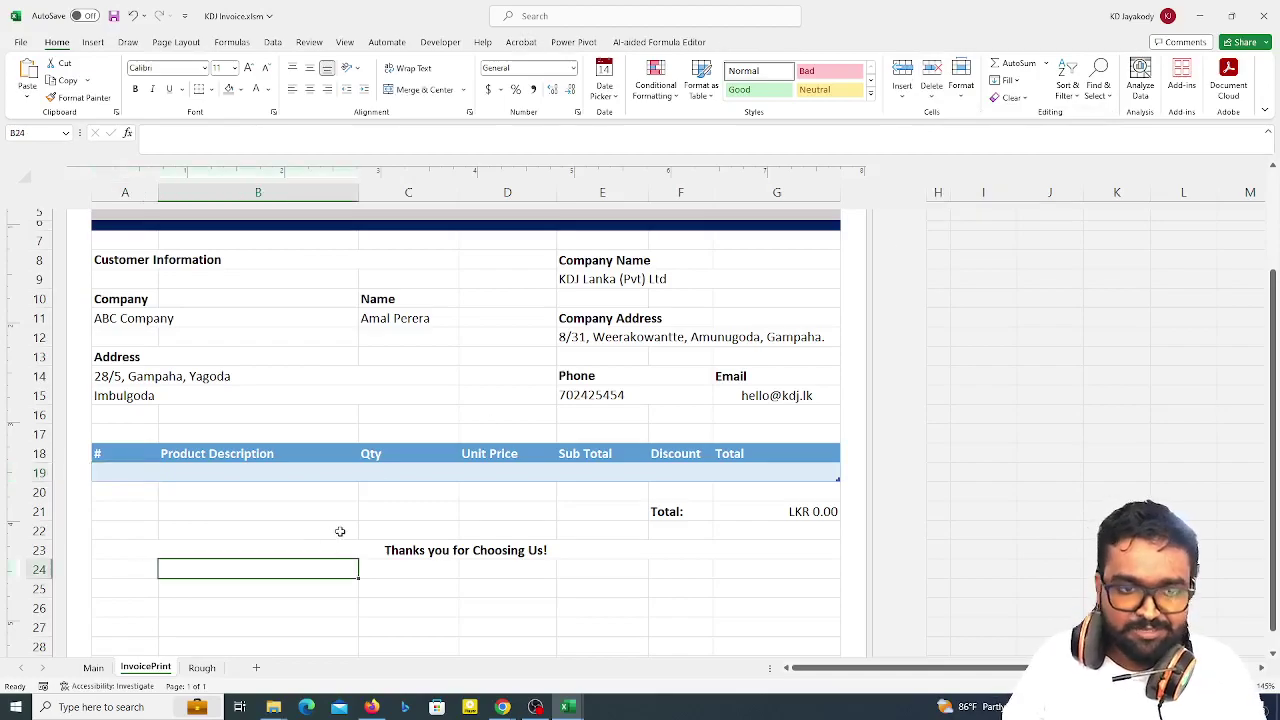
pyautogui.hotkey('ctrl', 's')
pyautogui.hotkey('ctrl', 'pageup')
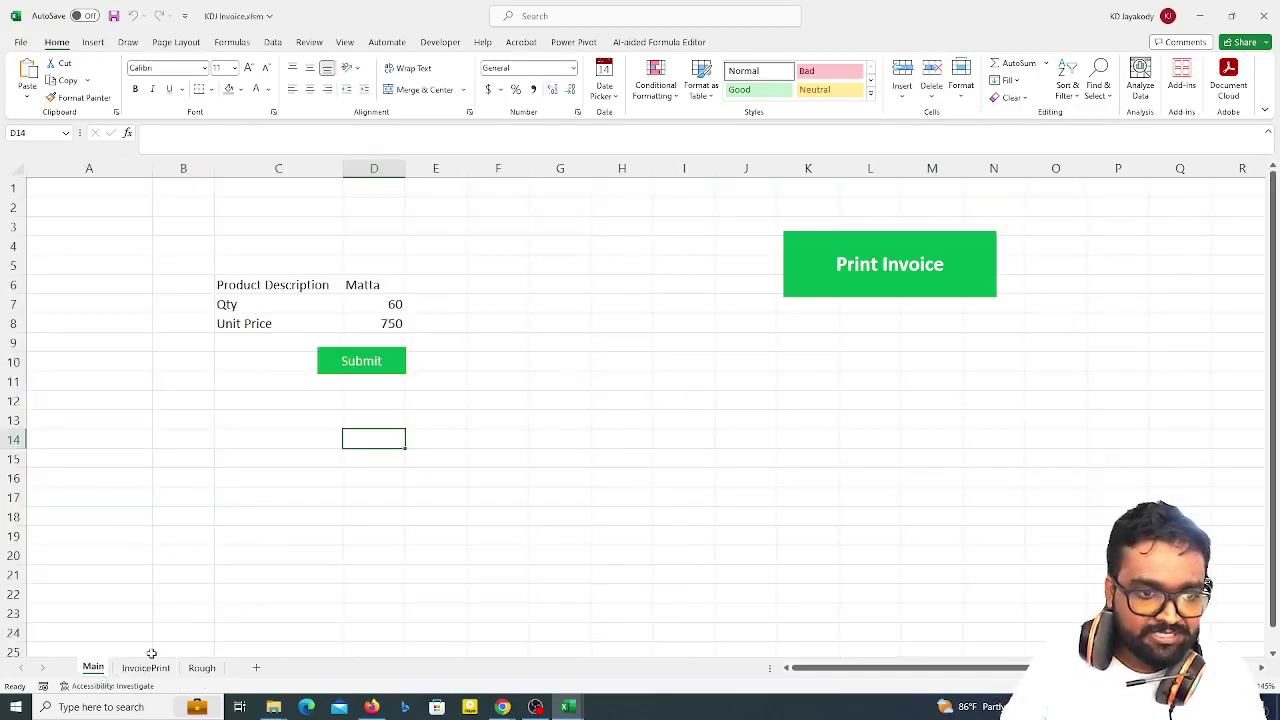
# - Submit Matta twice, adding two invoice rows of 60 at 750, and return to Main
pyautogui.click(146, 667)
pyautogui.click(92, 667)
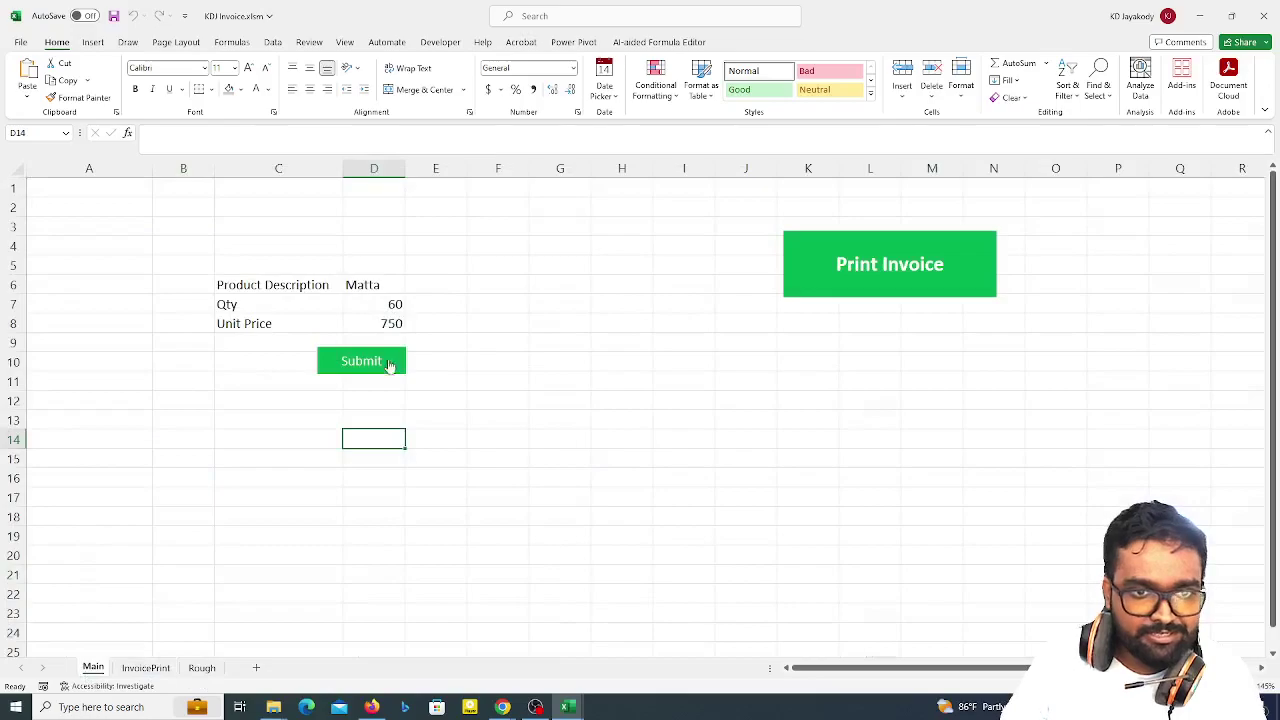
pyautogui.click(146, 667)
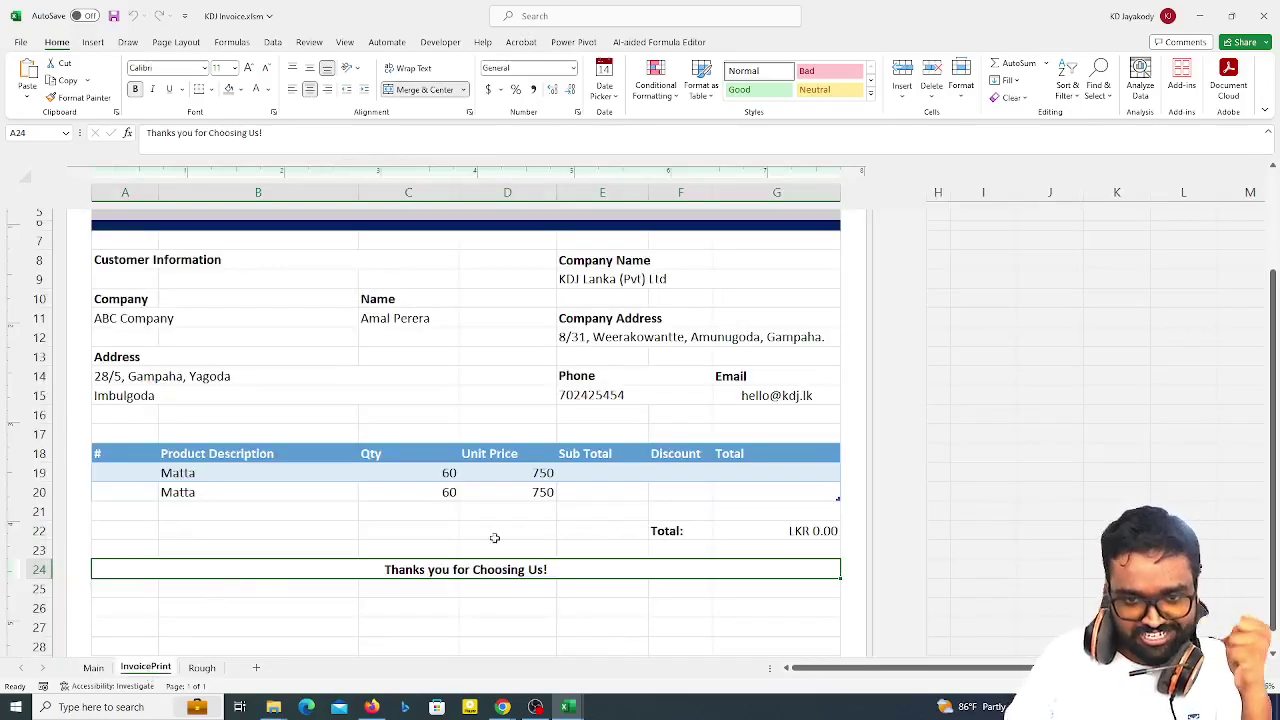
pyautogui.click(606, 474)
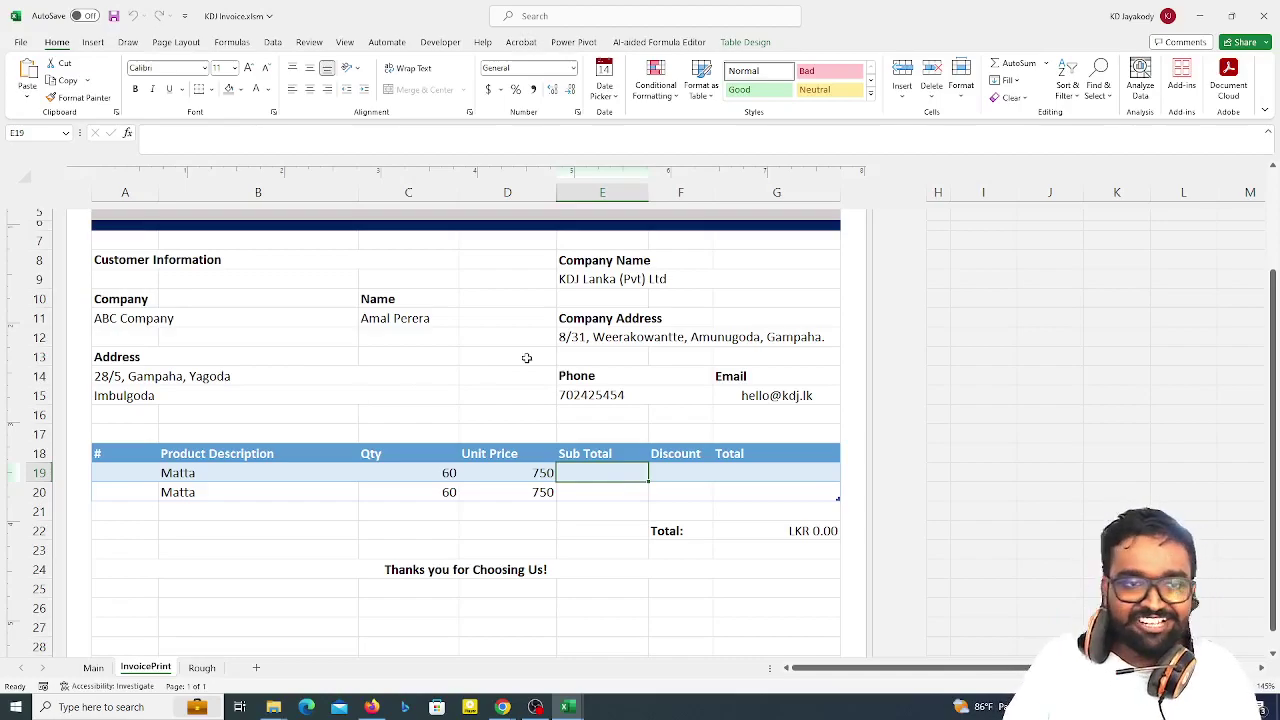
pyautogui.click(93, 668)
# - Export the invoice as PDF, overwriting YourInvoice.pdf in the New folder
pyautogui.click(745, 400)
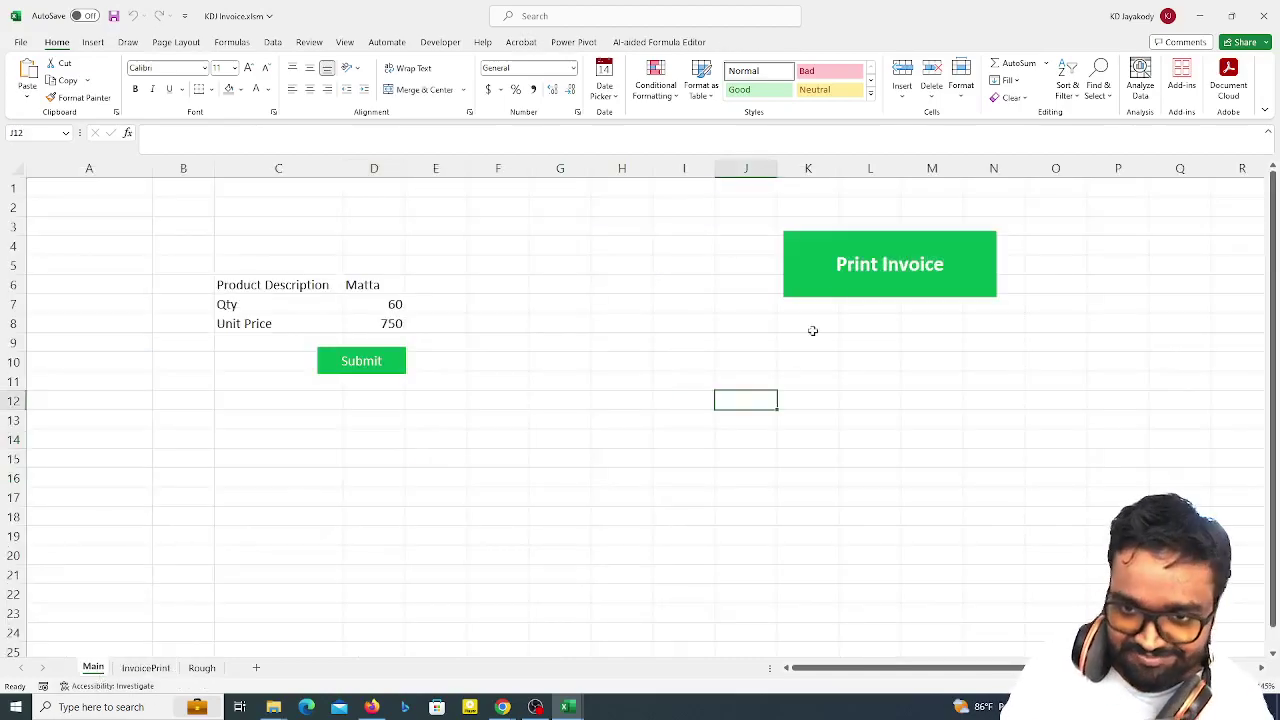
pyautogui.click(790, 290)
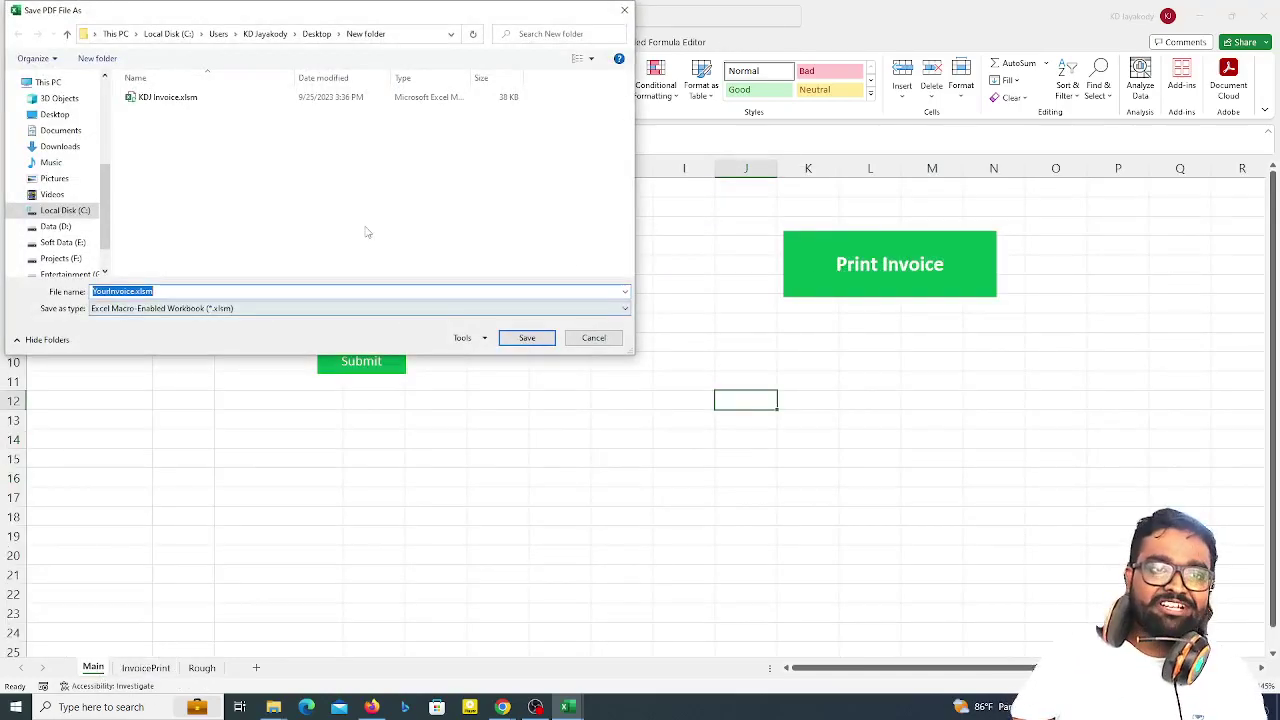
pyautogui.click(245, 310)
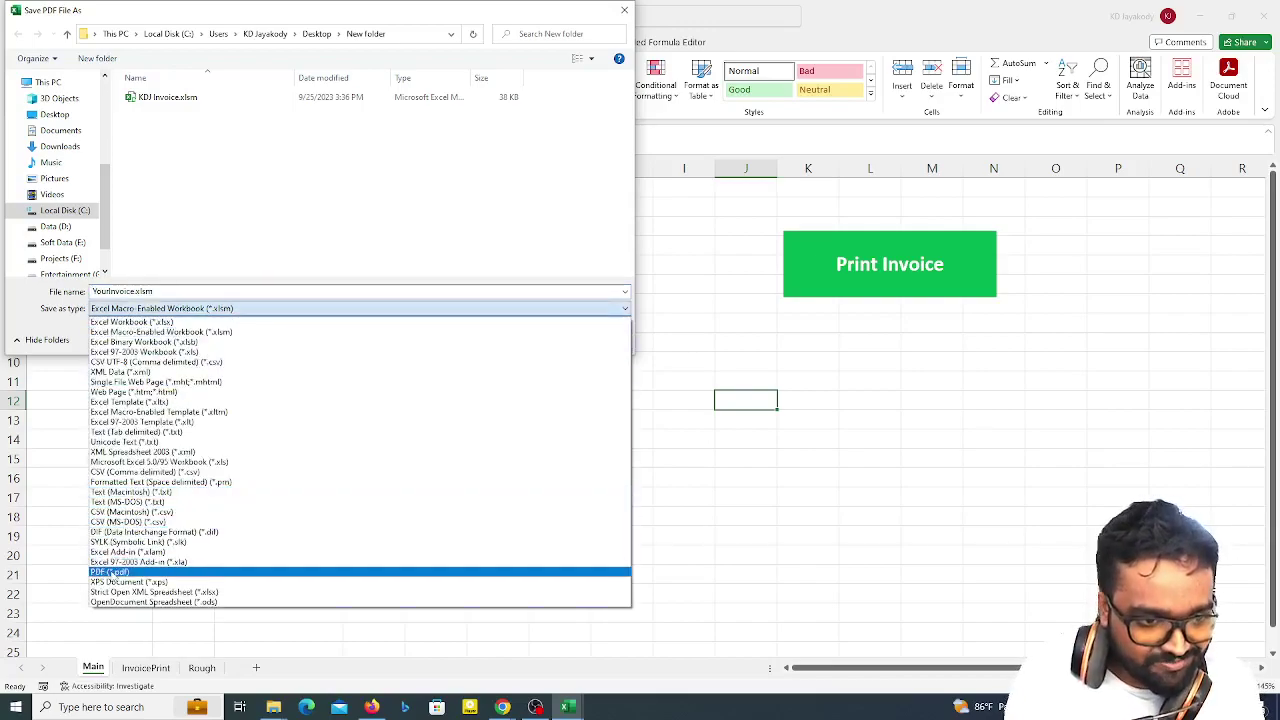
pyautogui.click(195, 568)
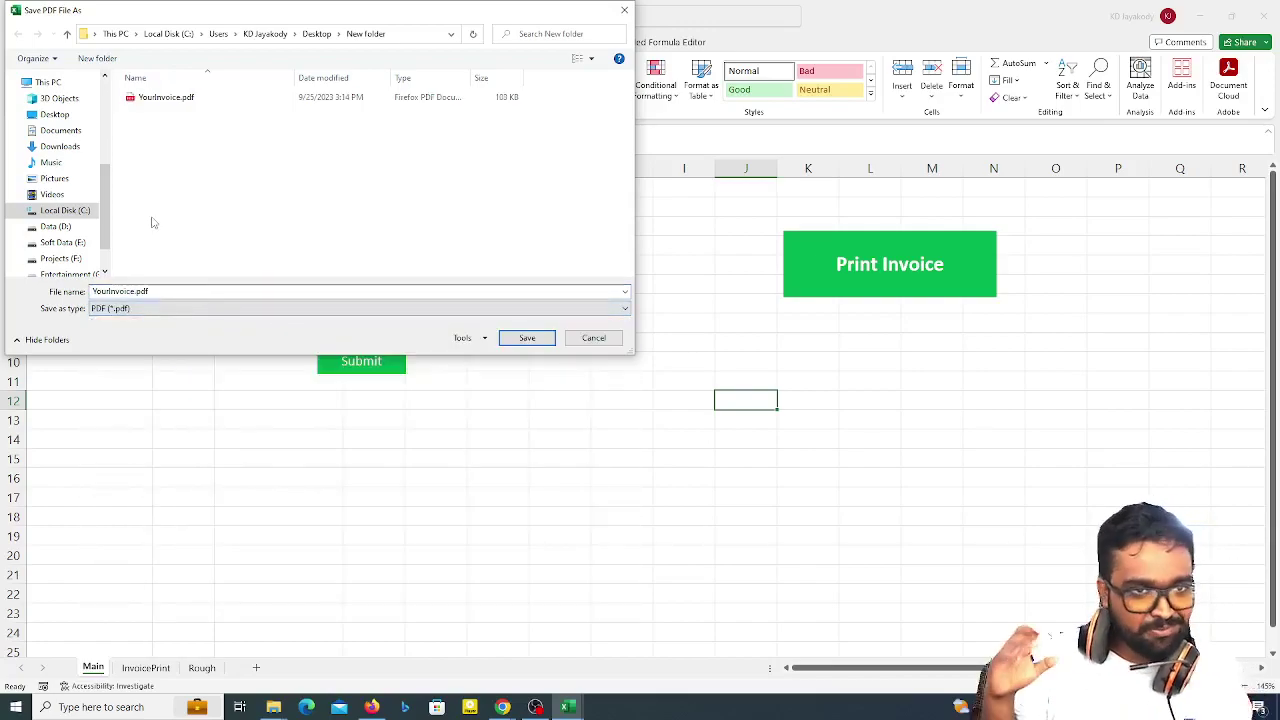
pyautogui.doubleClick(243, 97)
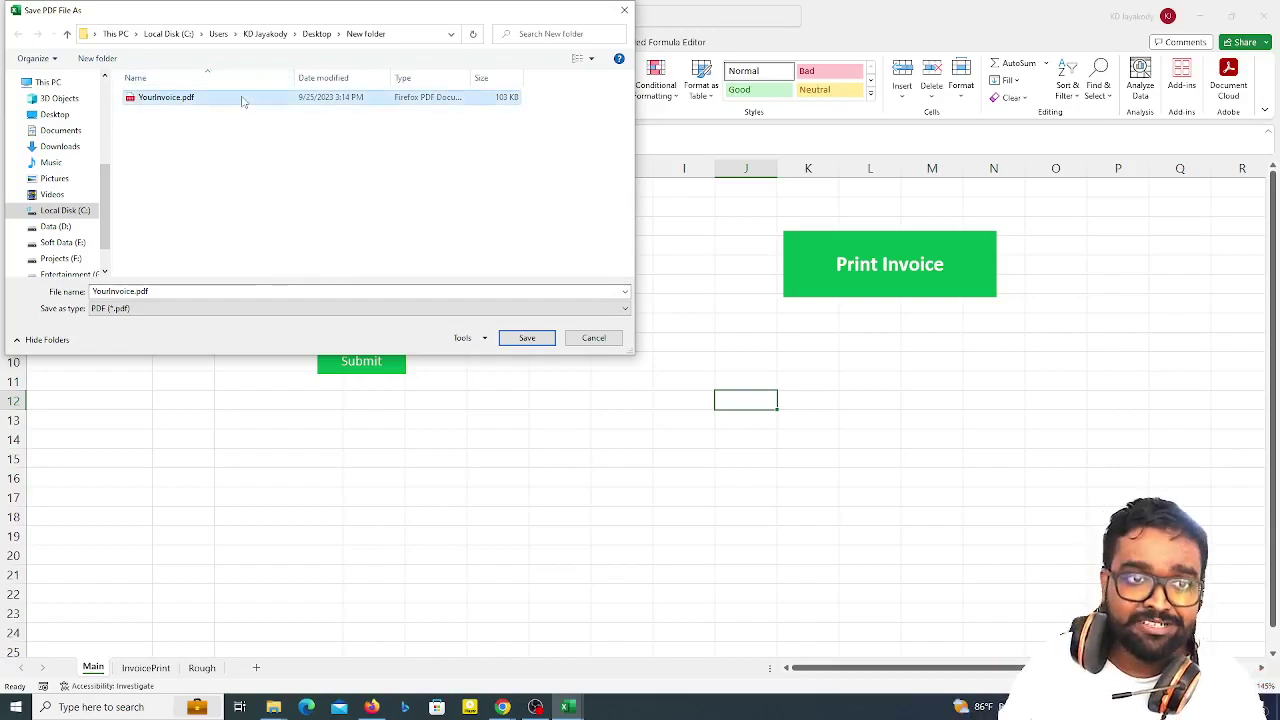
pyautogui.click(690, 356)
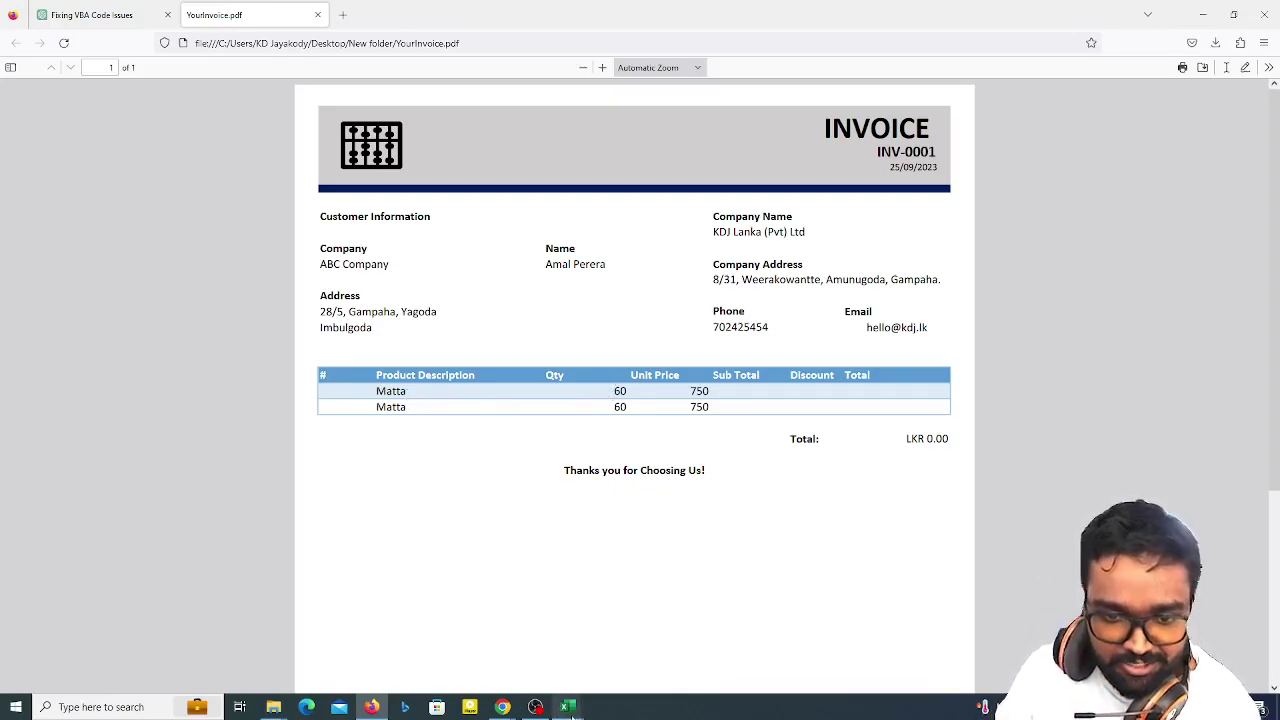
# - Switch from the Firefox PDF back to the Excel workbook
pyautogui.moveTo(568, 707)
pyautogui.click(495, 650)
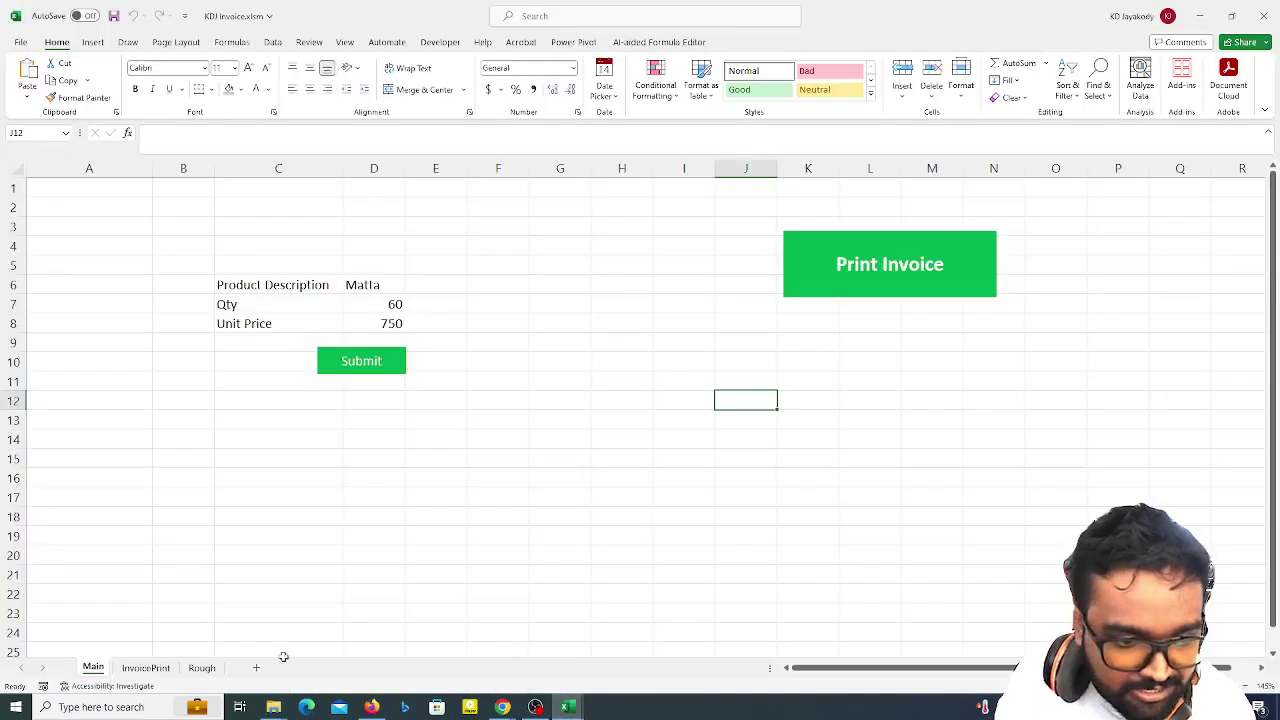
# - Centre the Qty values in C19:C20, save, and open the invoice print preview
pyautogui.click(132, 667)
pyautogui.click(400, 474)
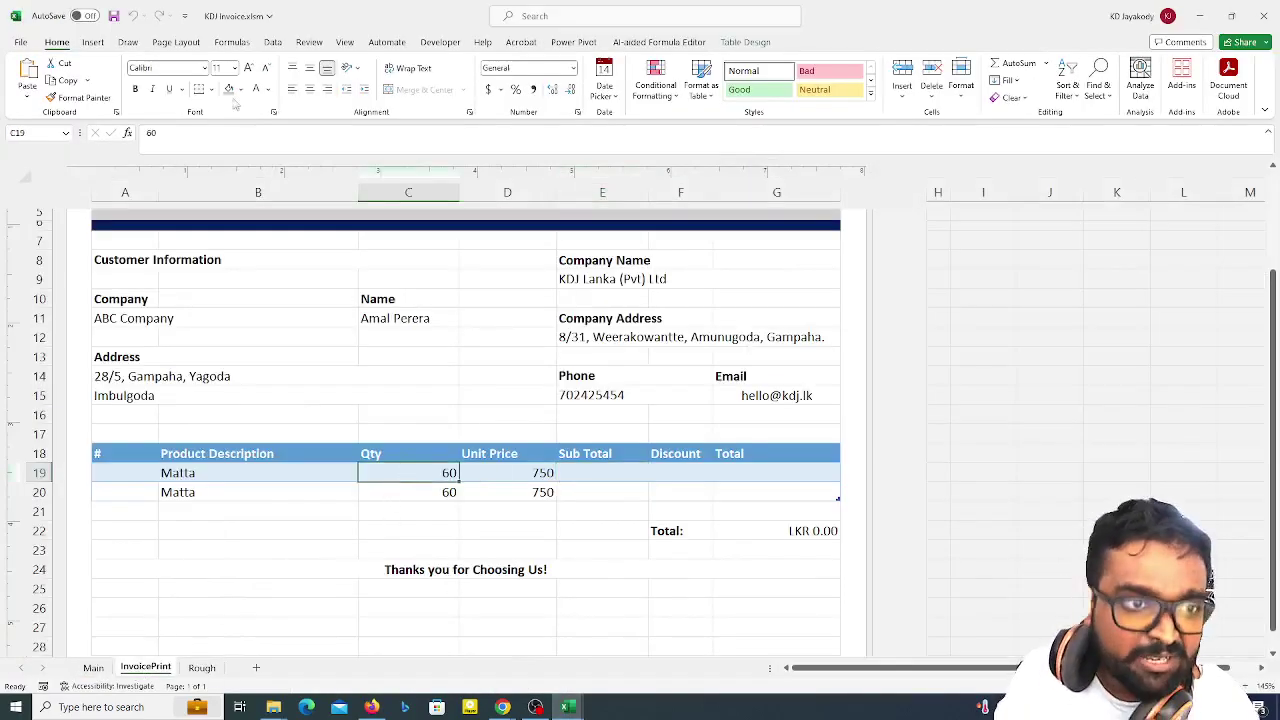
pyautogui.click(309, 88)
pyautogui.moveTo(408, 465); pyautogui.dragTo(403, 489)
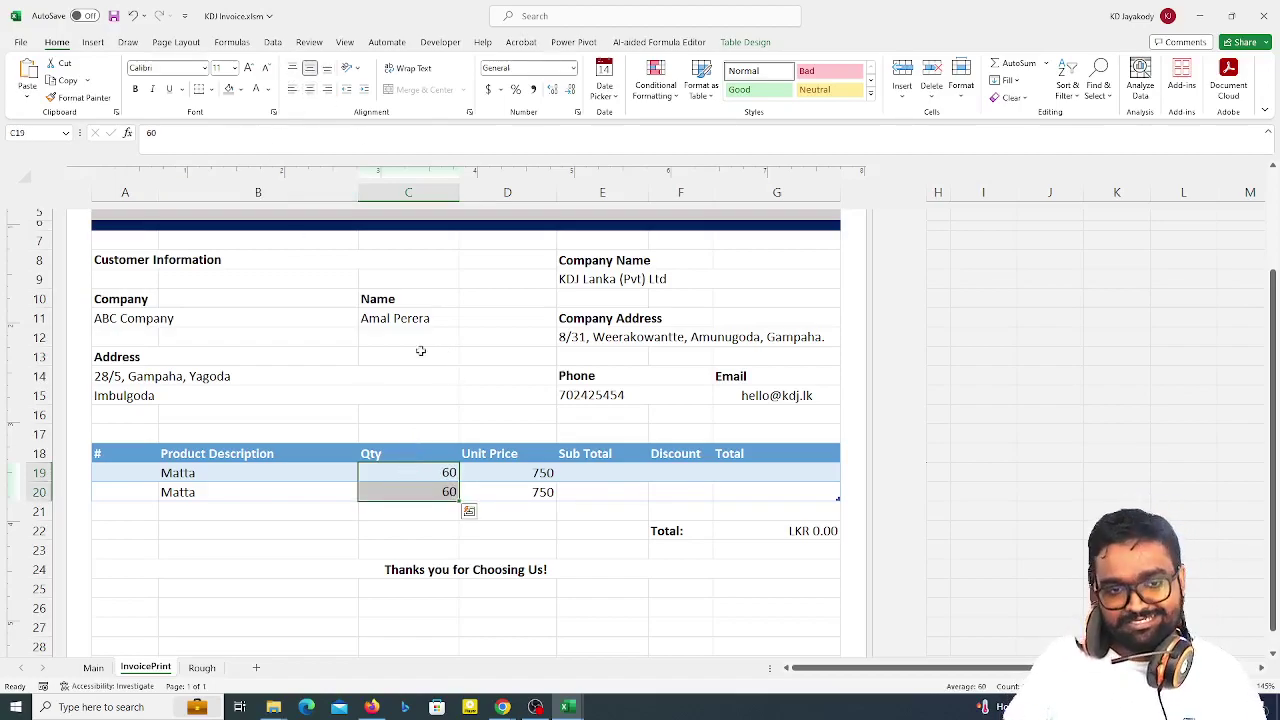
pyautogui.click(386, 321)
pyautogui.hotkey('ctrl', 's')
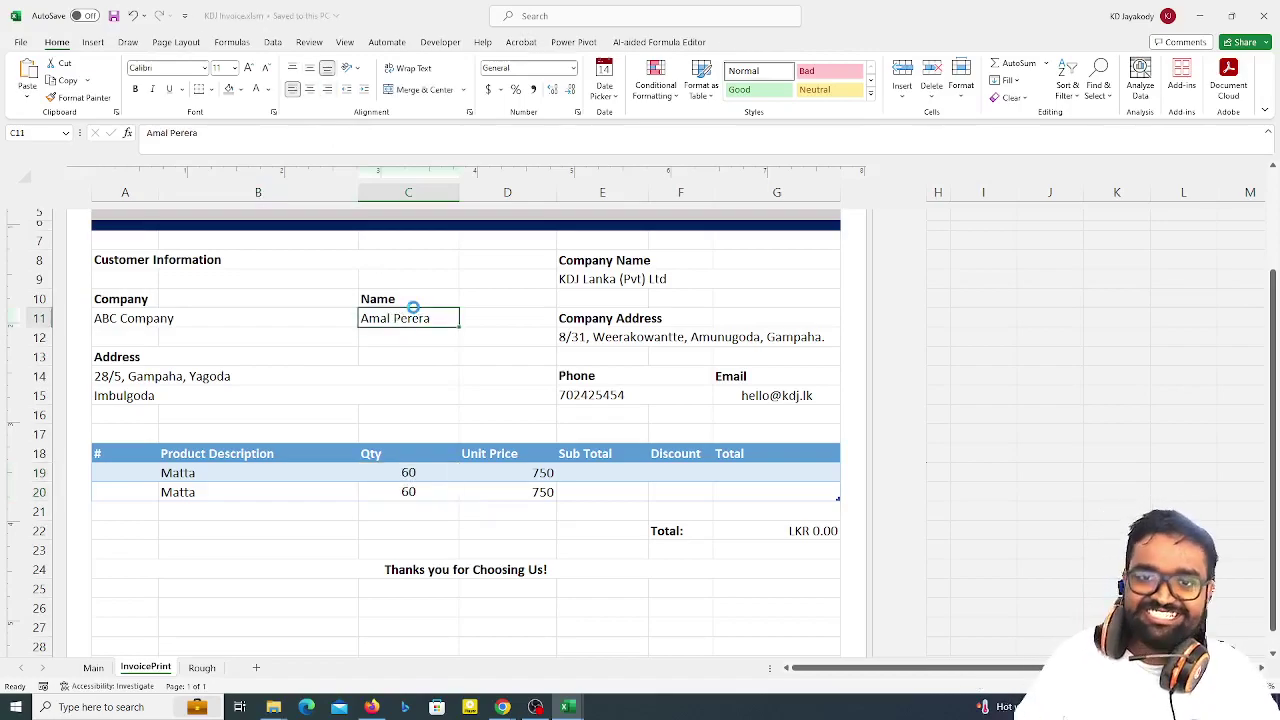
pyautogui.hotkey('ctrl', 'p')
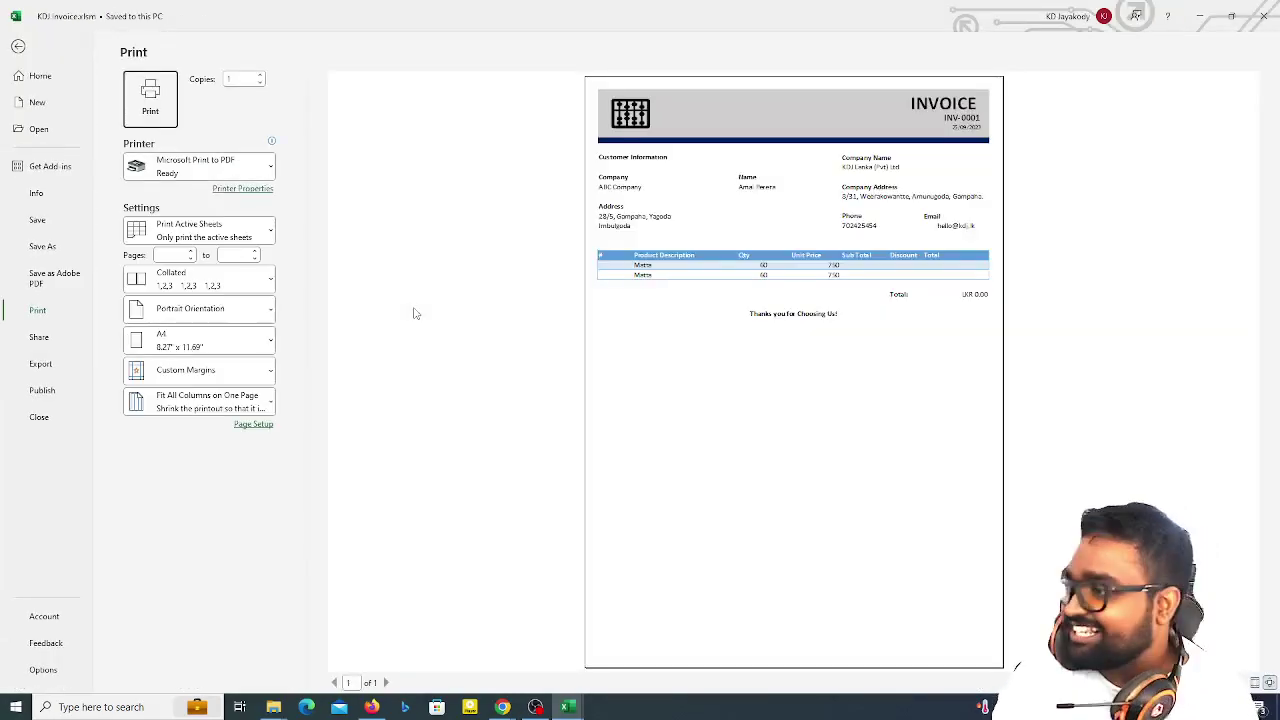